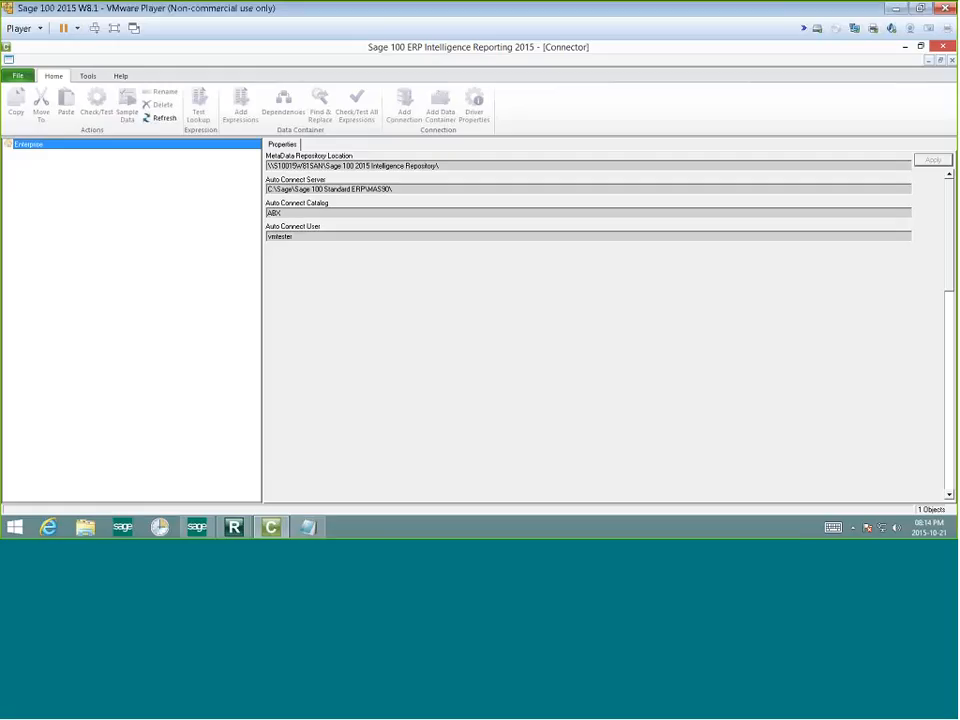
Step: Switch to the Report Manager to view its report folders and home commands, and return to the Connector
click(233, 528)
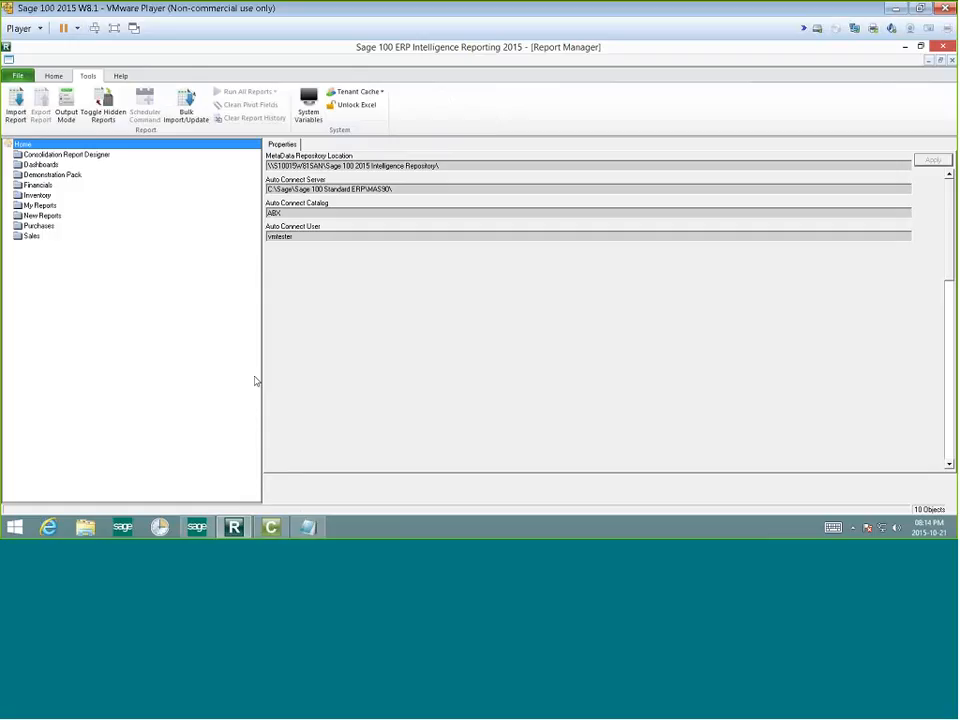
click(53, 76)
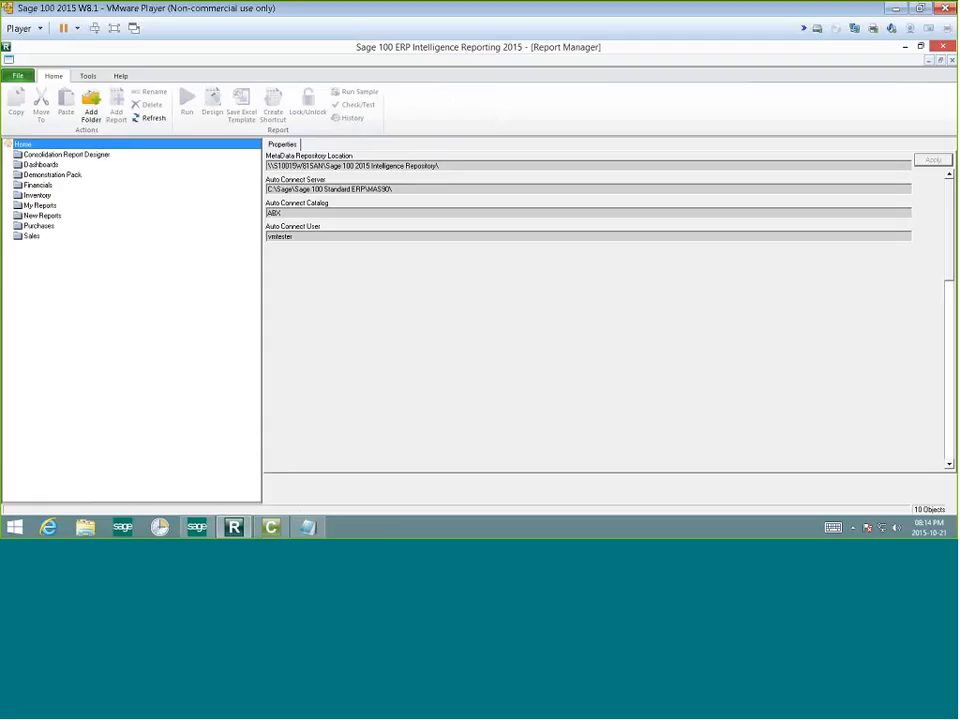
click(905, 48)
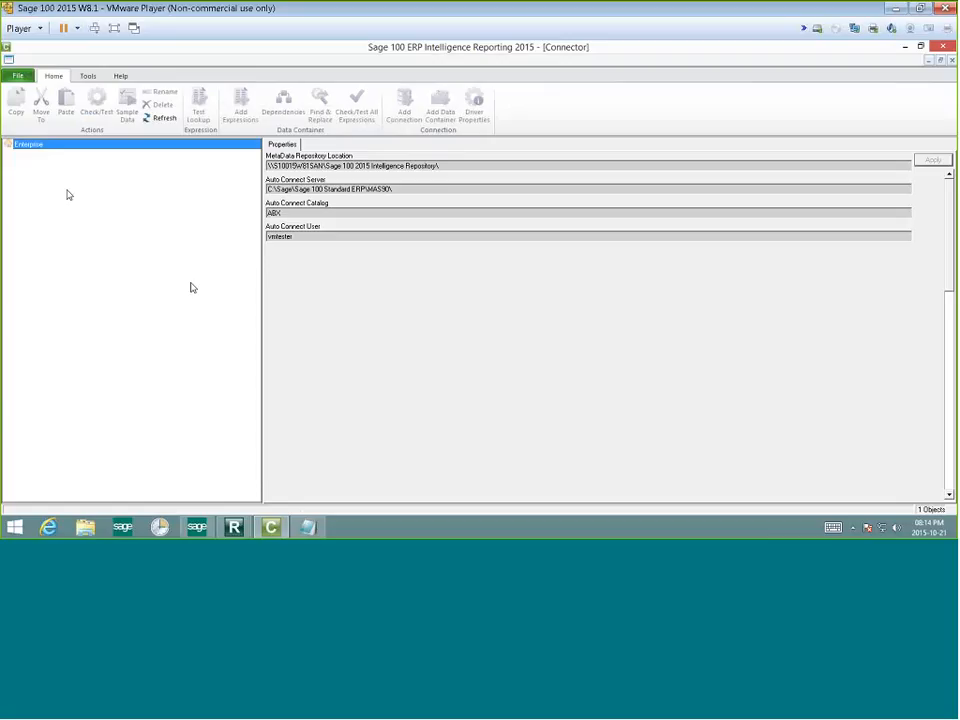
Step: Expand Enterprise, the MAS 90 4.0 ODBC Driver and the Sage MAS (Auto Connect) connection to browse its data containers
double_click(29, 146)
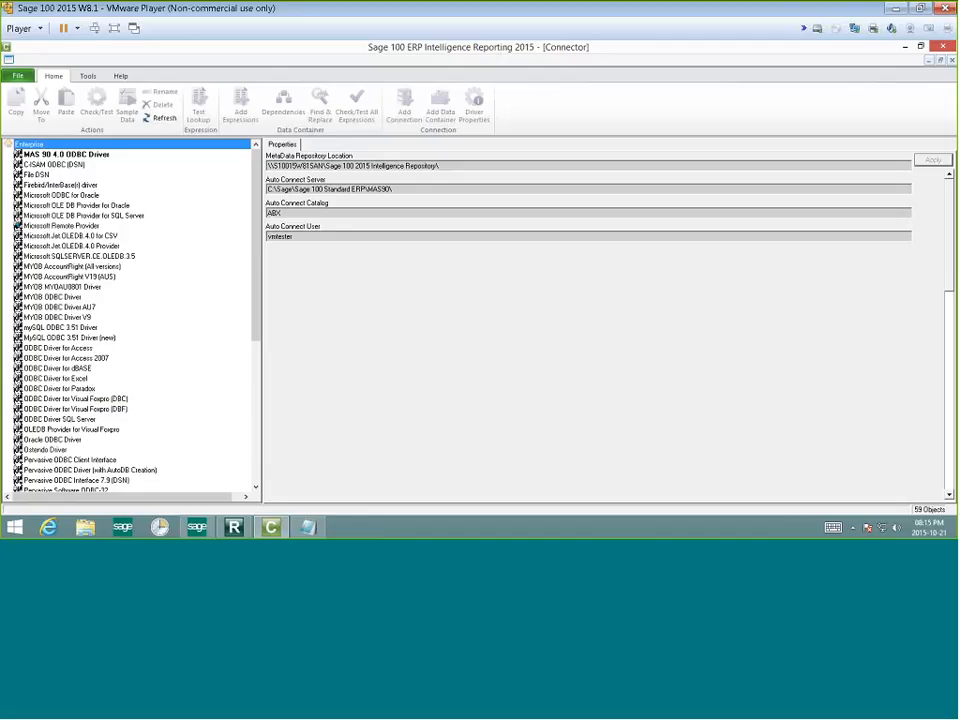
click(97, 155)
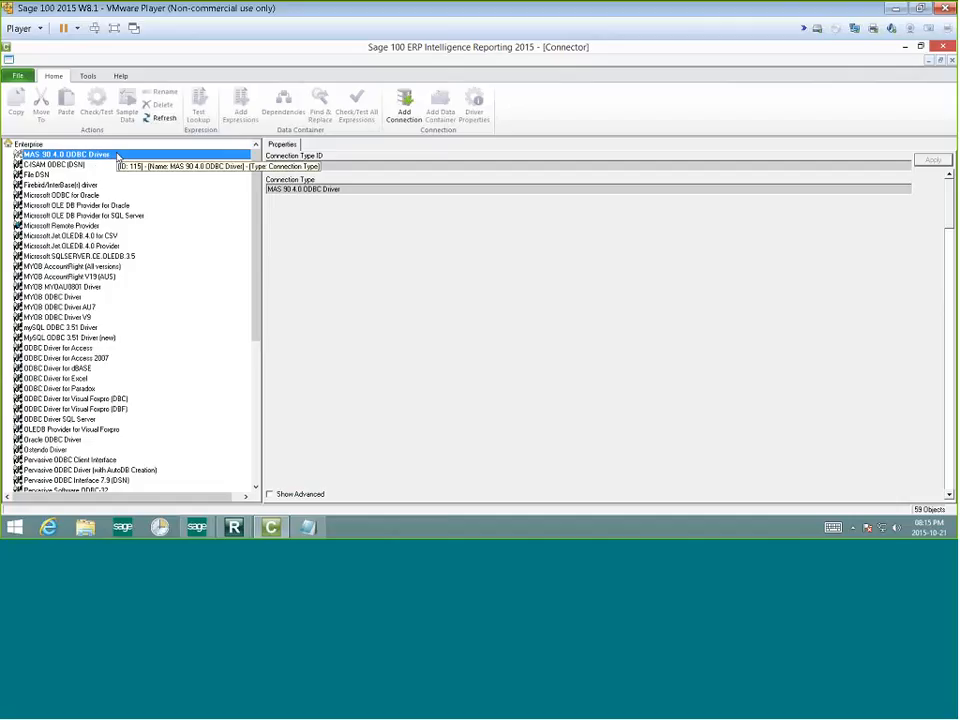
double_click(78, 155)
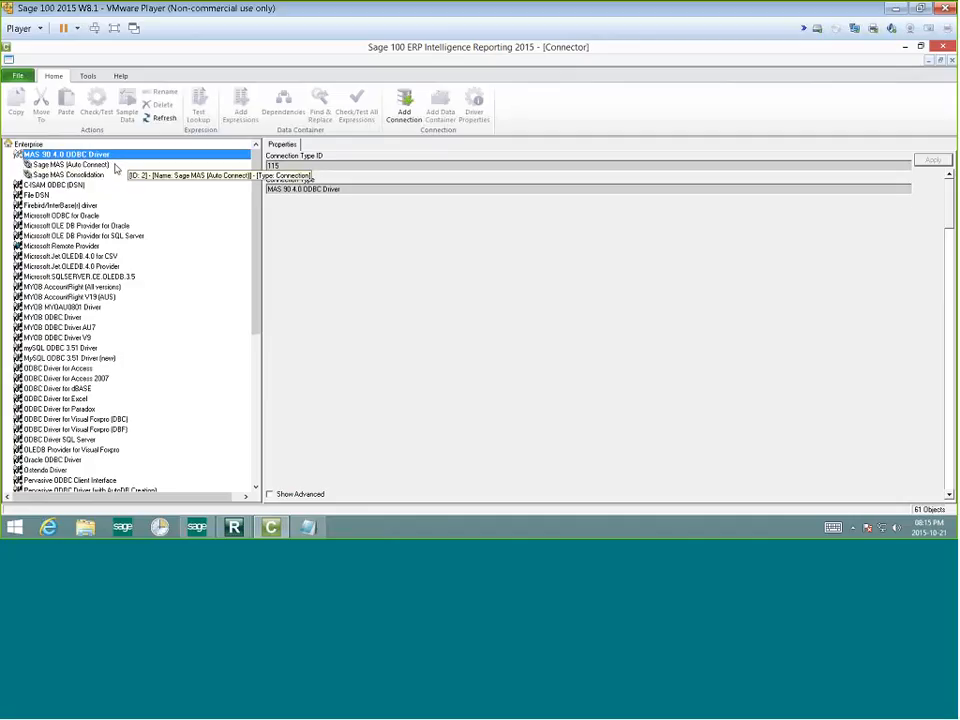
double_click(115, 166)
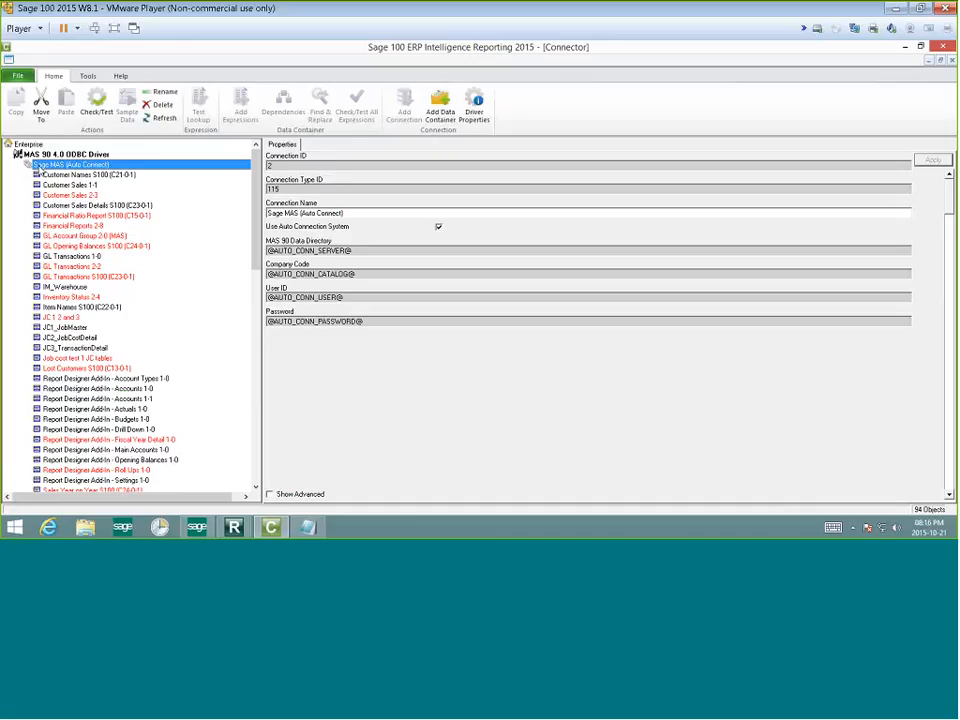
scroll(53, 390, down, 2)
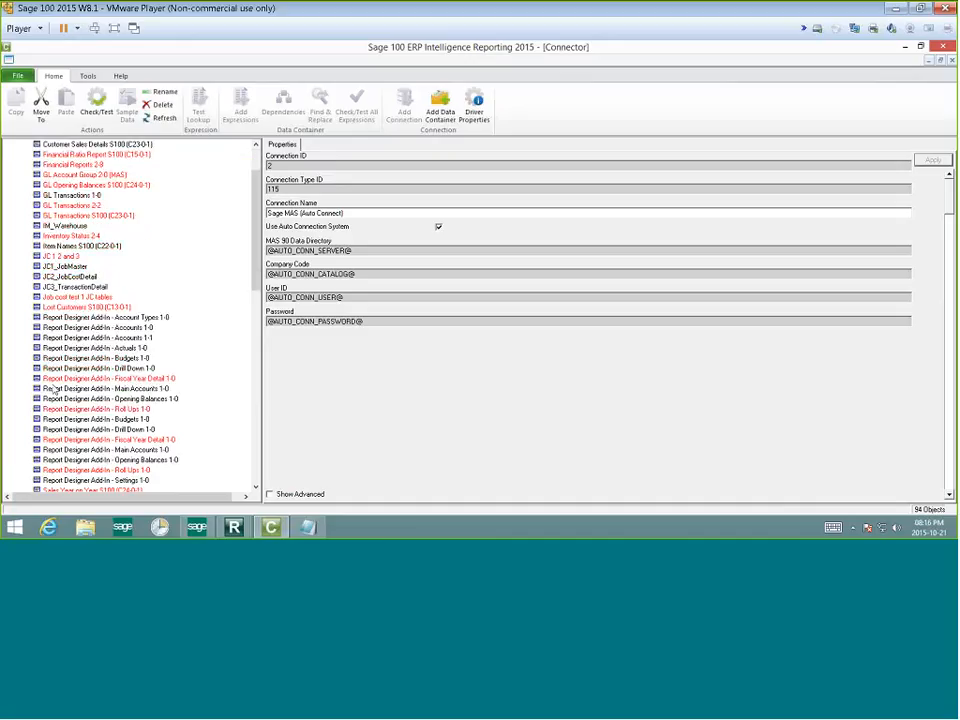
scroll(53, 390, down, 2)
scroll(53, 390, up, 2)
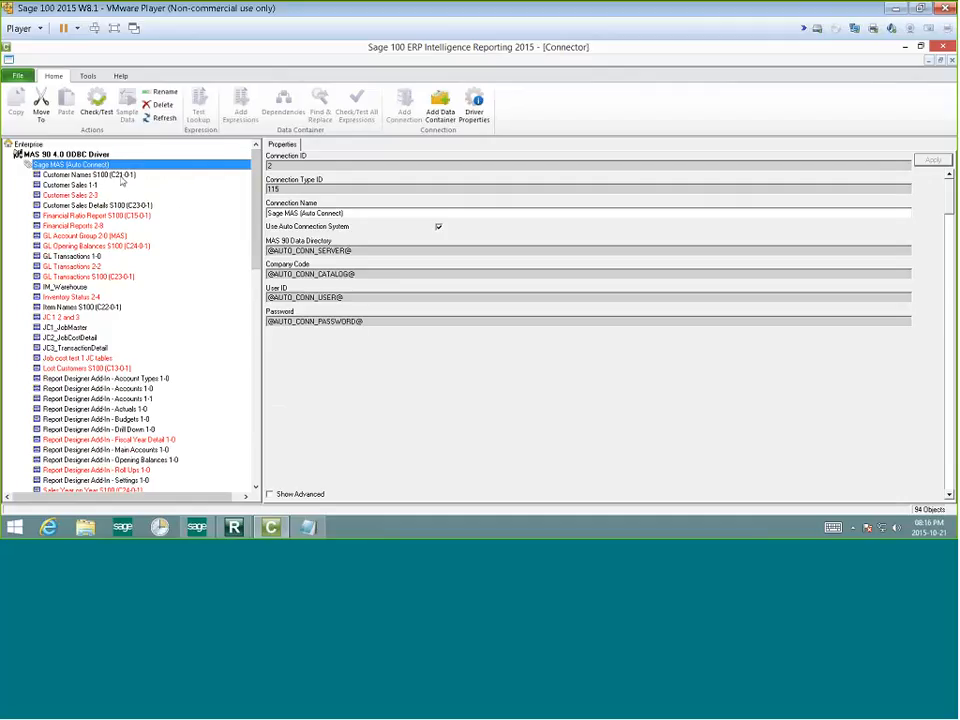
Step: Start adding a data container to the Sage MAS (Auto Connect) connection, going through the container types and choosing Table
click(100, 166)
right_click(101, 168)
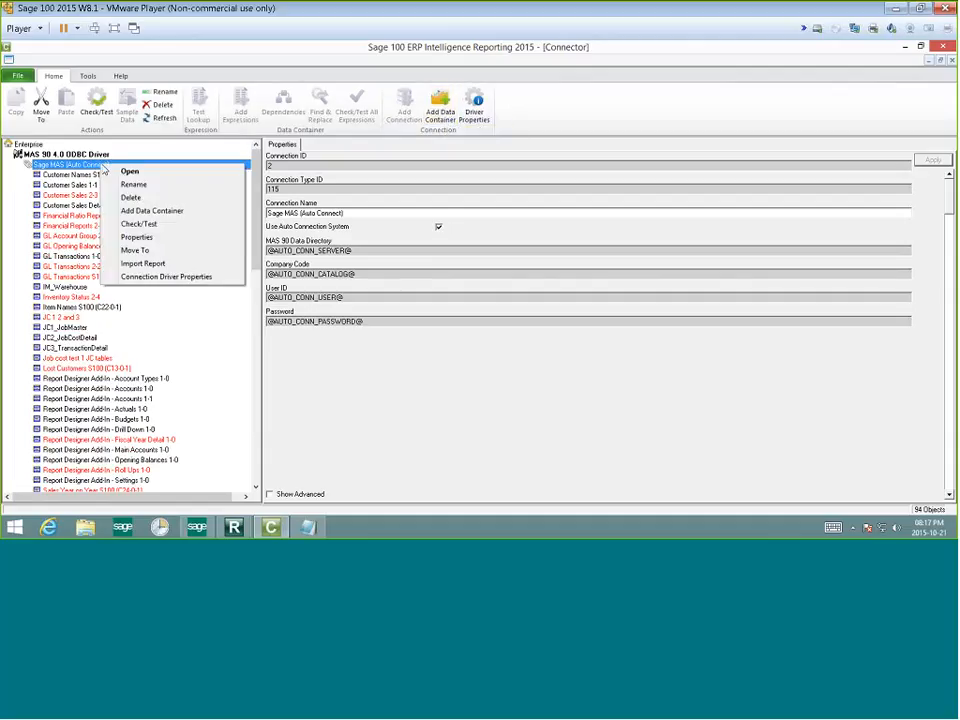
click(128, 213)
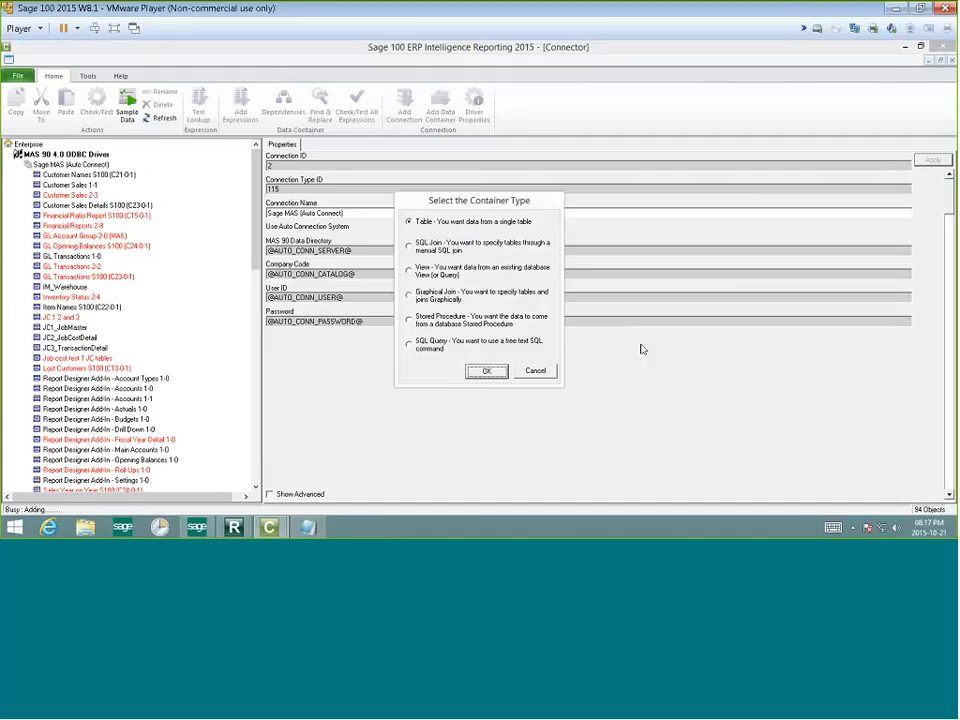
key(Down)
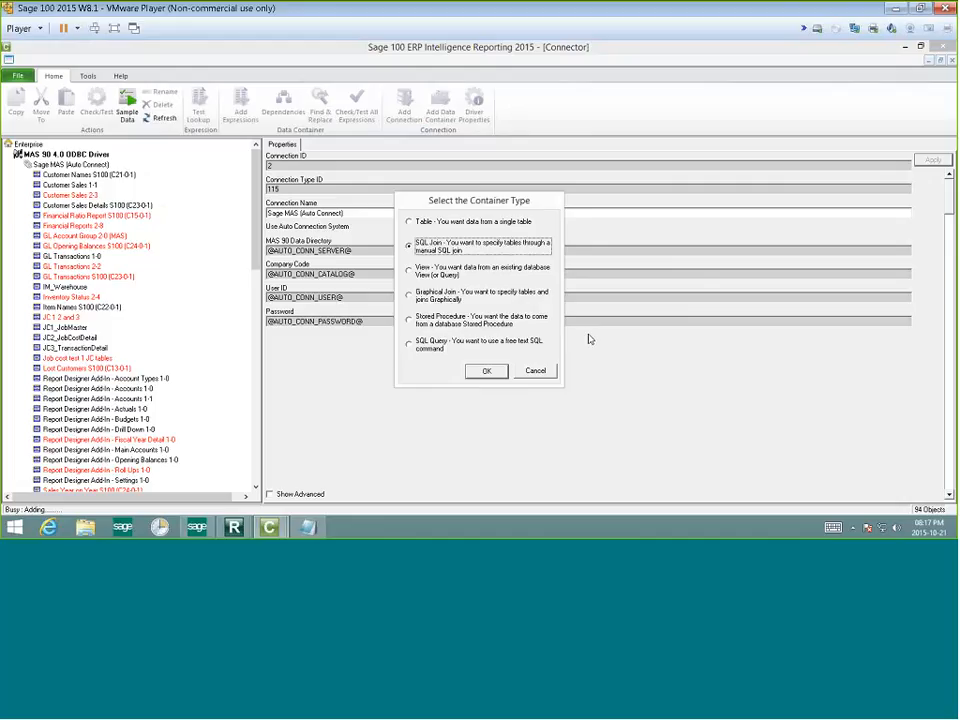
click(409, 272)
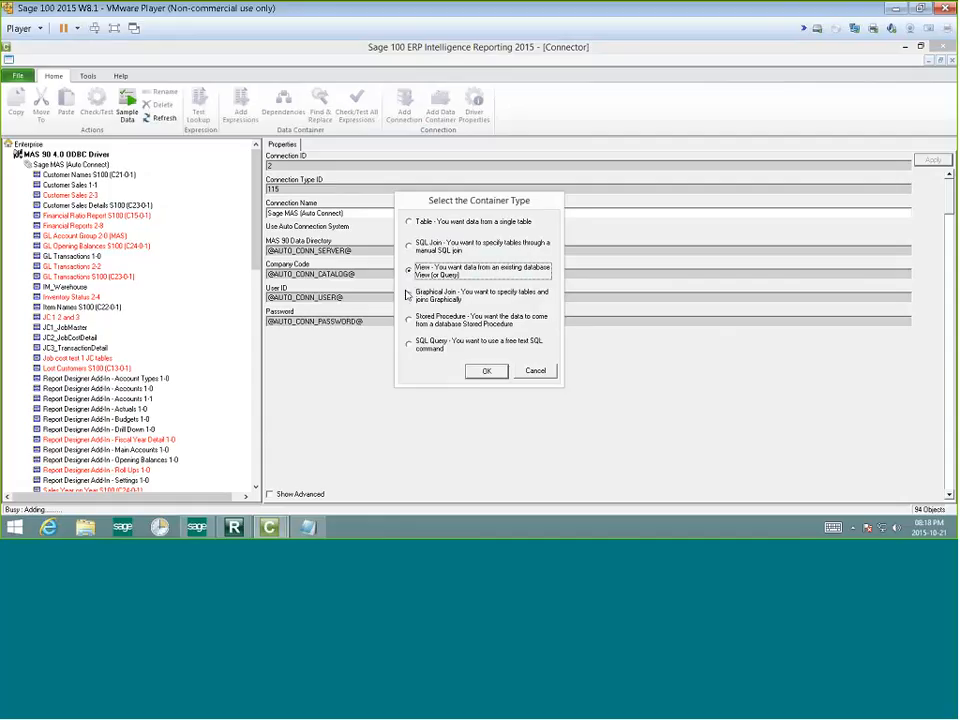
click(408, 294)
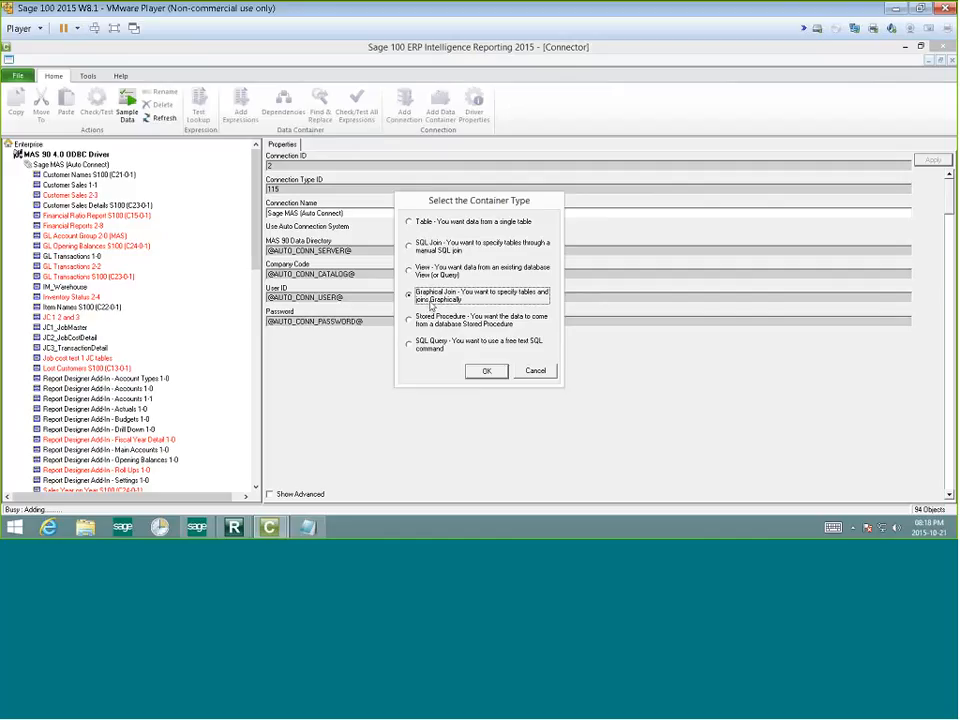
click(409, 320)
click(412, 343)
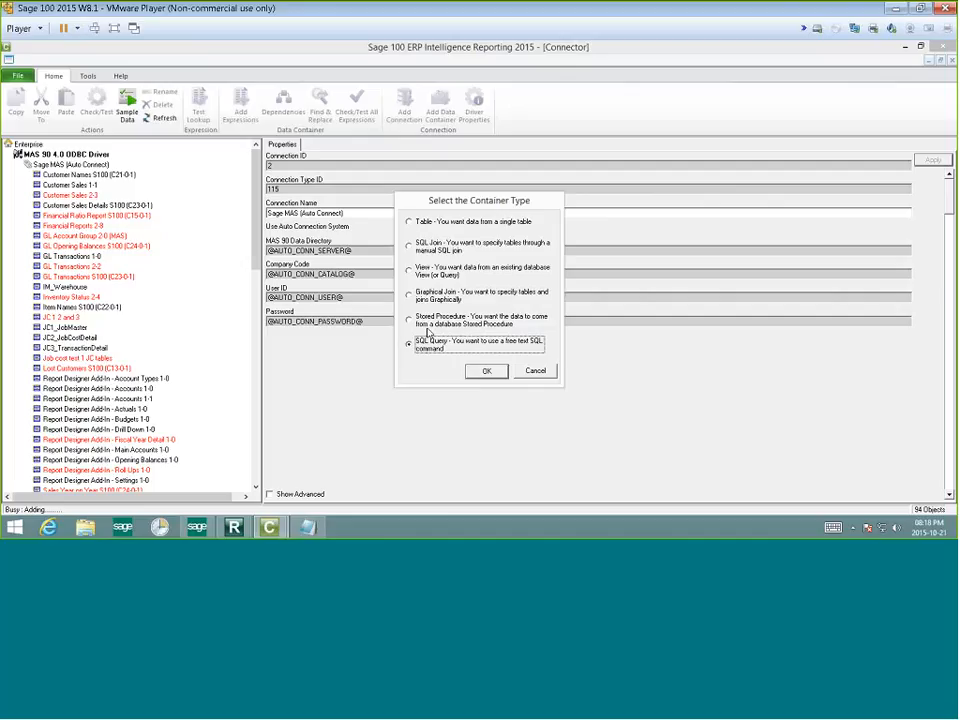
click(410, 223)
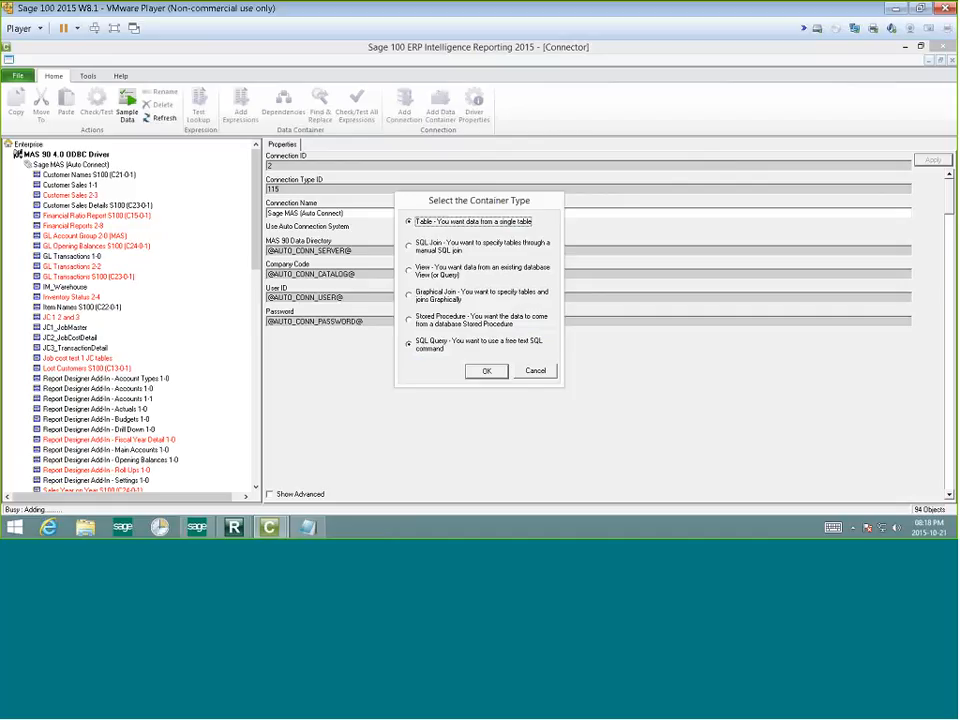
click(480, 373)
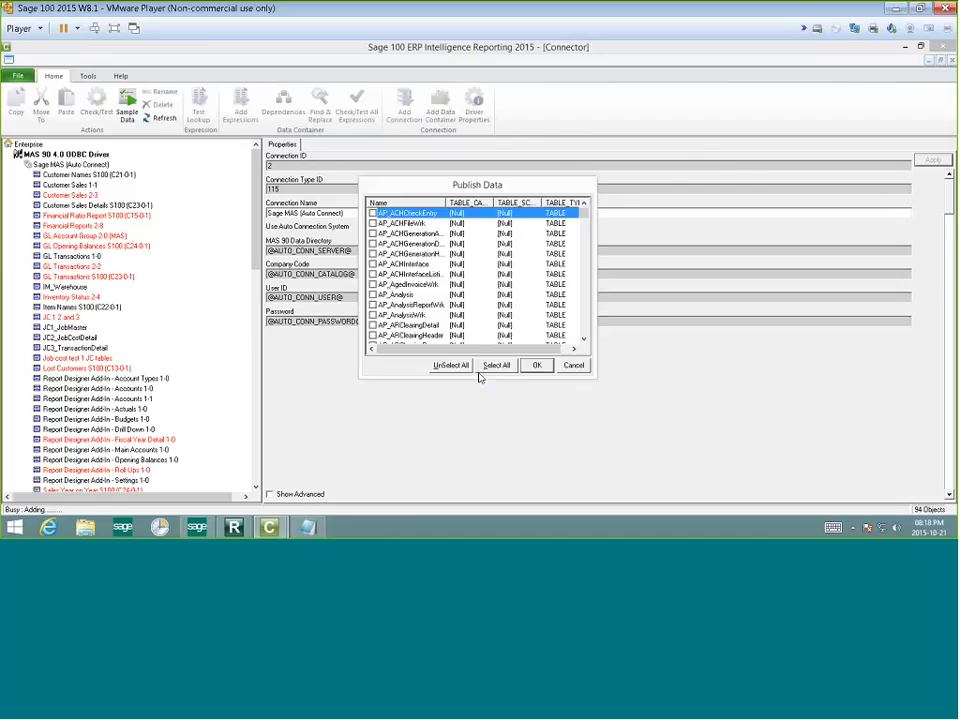
Step: Enlarge the table list and its name column, and publish the AP_InvoiceHistoryDetail table as a container
drag(470, 184, 476, 99)
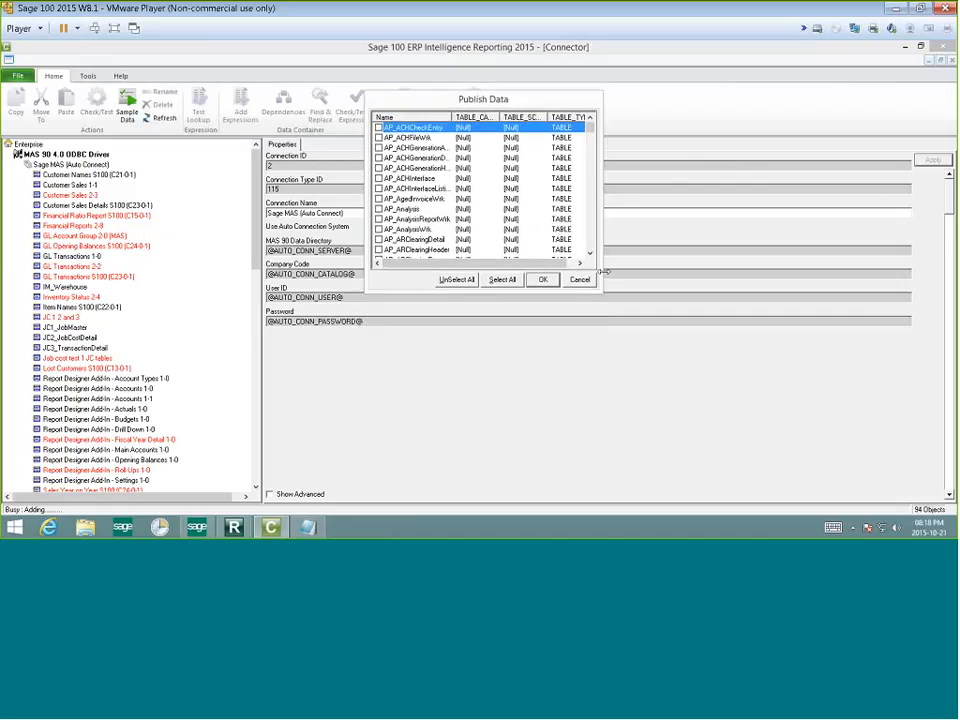
drag(604, 271, 689, 488)
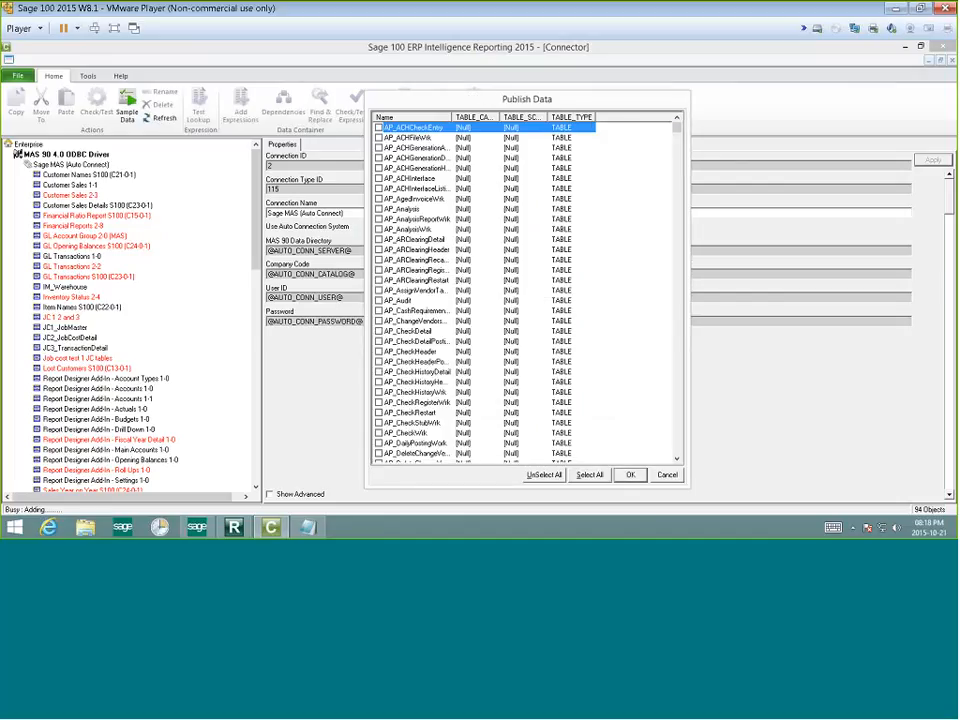
drag(452, 117, 486, 117)
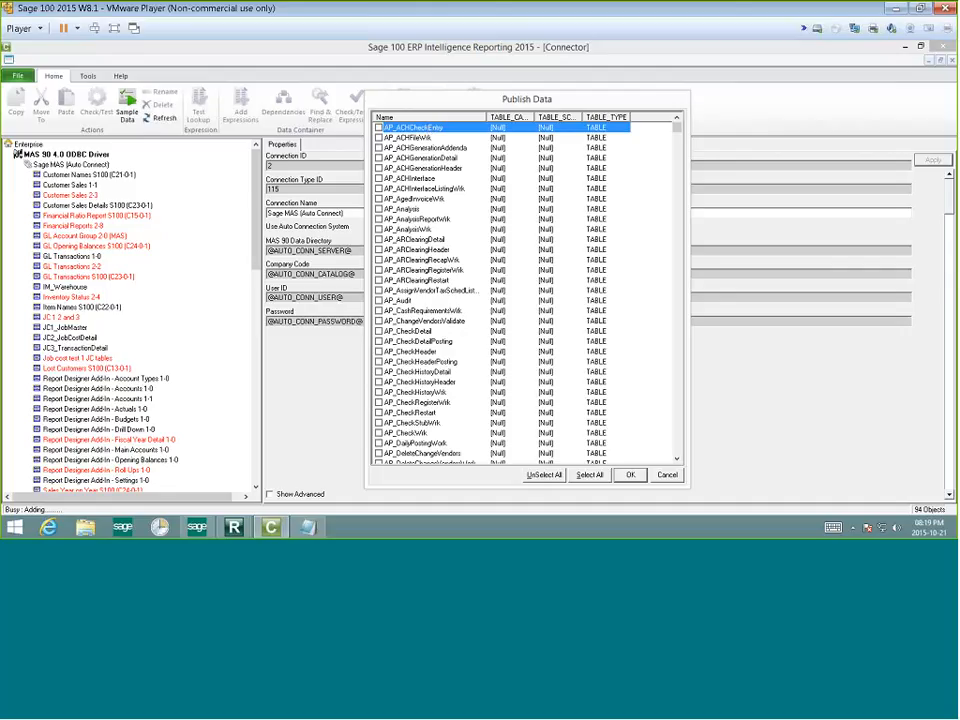
click(677, 459)
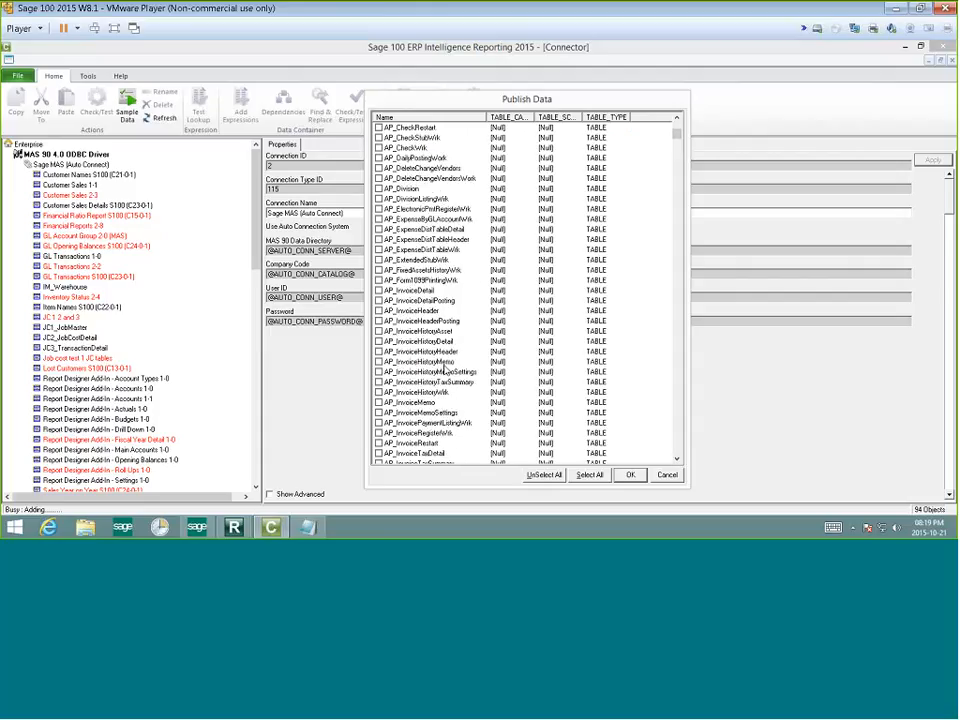
click(379, 341)
click(630, 474)
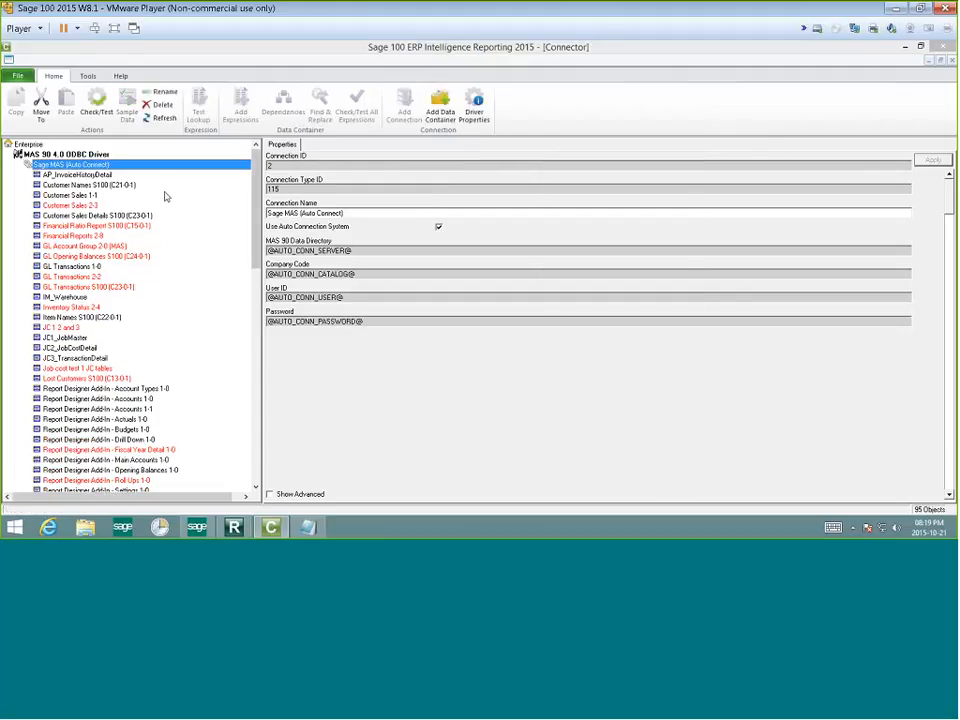
Step: Review the AP_InvoiceHistoryDetail container's properties, including its description field
click(105, 175)
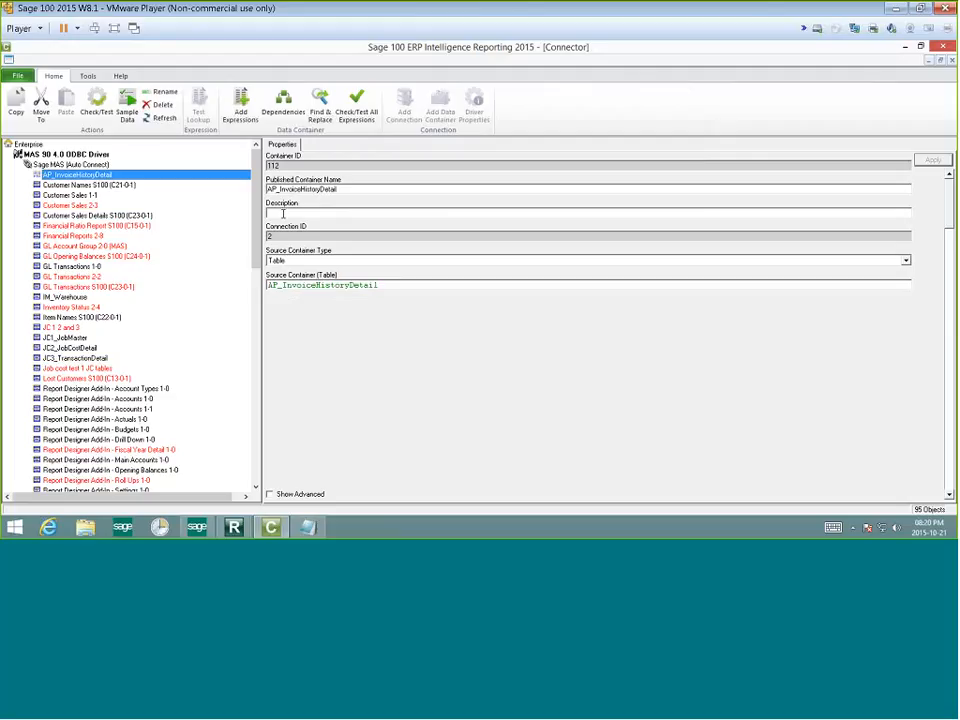
click(283, 214)
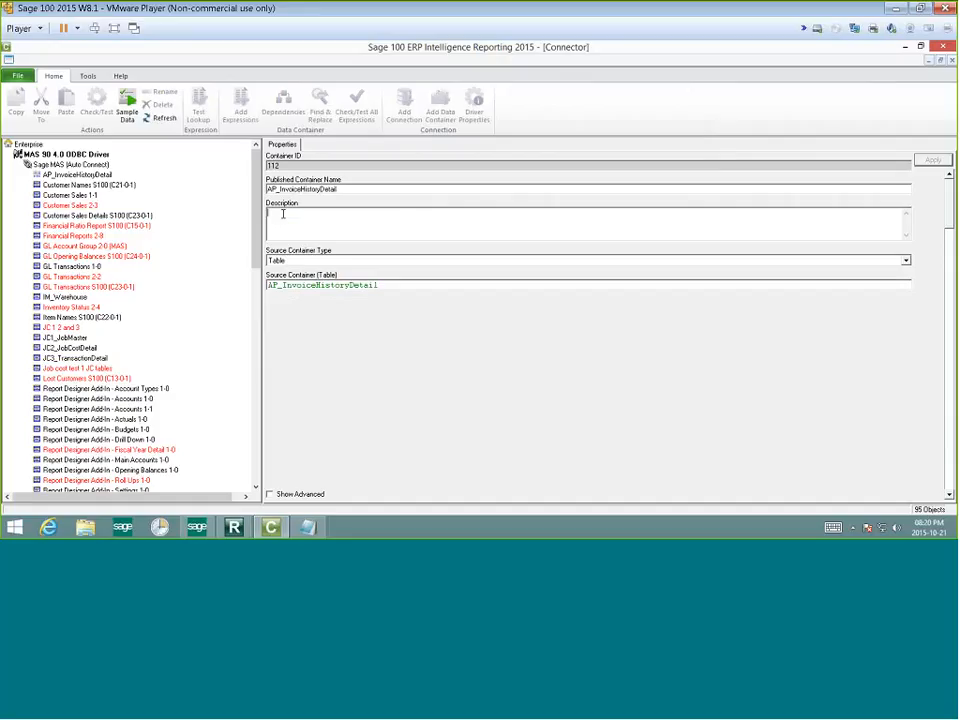
key(Tab)
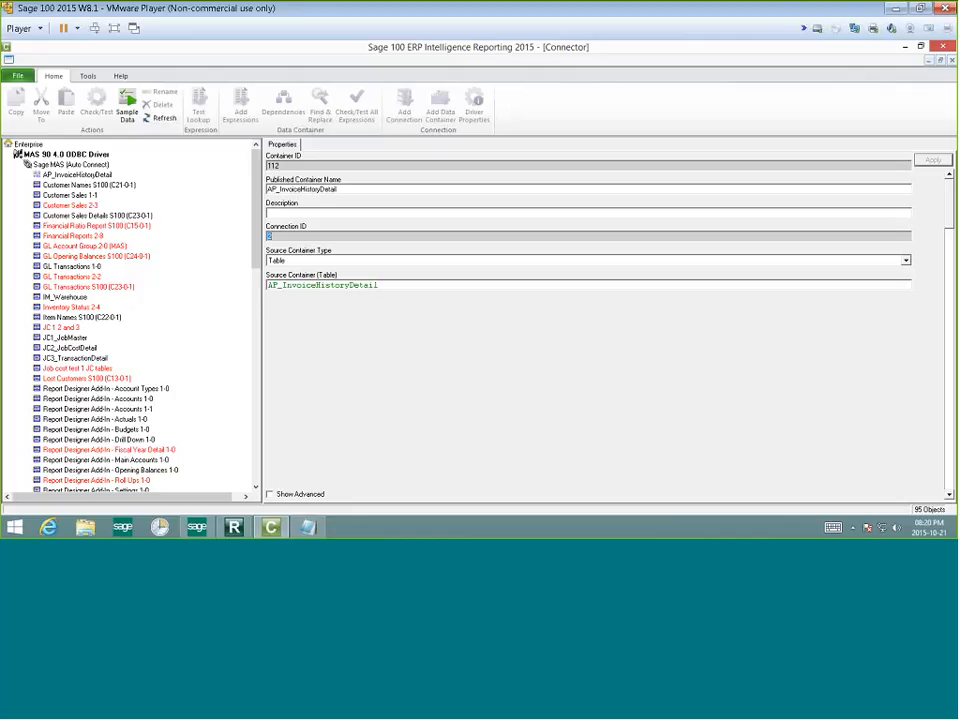
click(68, 177)
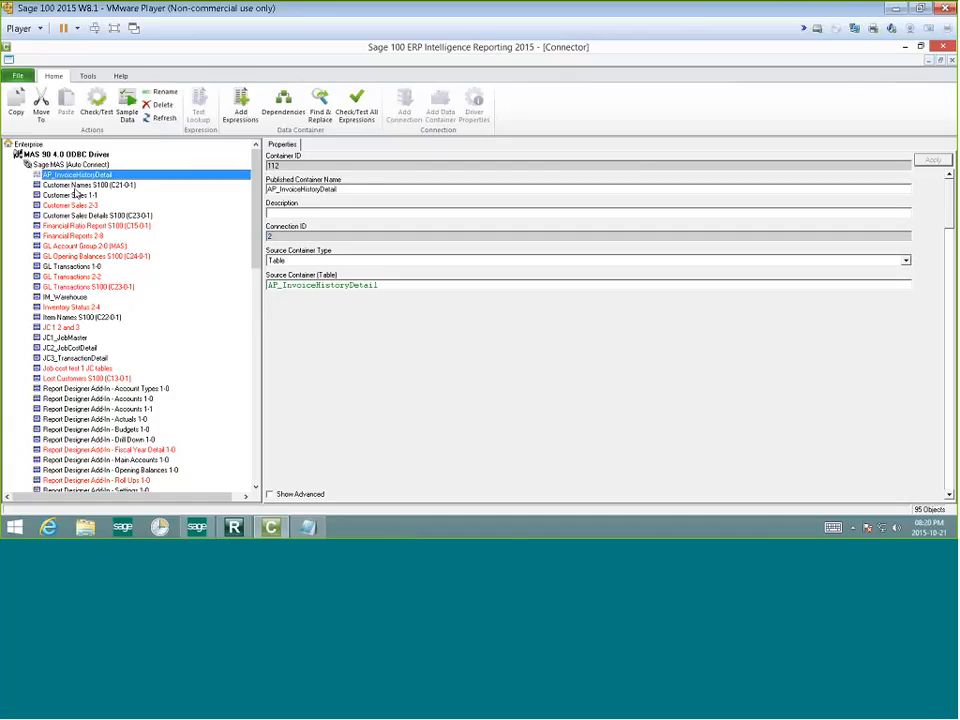
Step: Examine the join of the Customer Sales 1-1 container and the properties of its CreditLimit, Cost of Sales and GrossProfit expressions
click(72, 196)
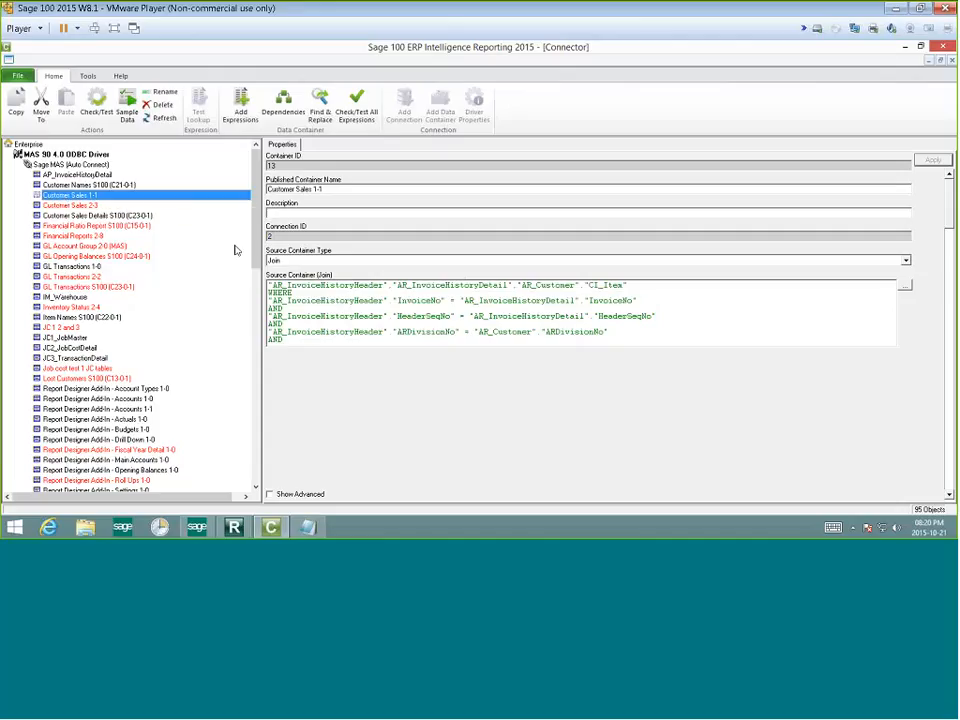
double_click(130, 197)
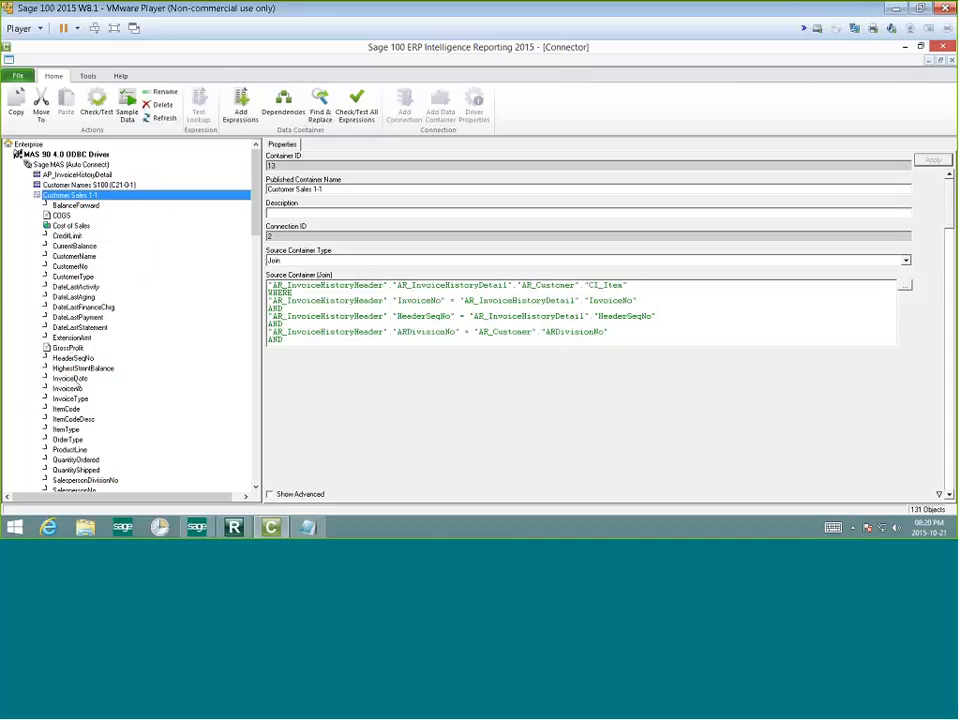
drag(60, 246, 58, 243)
click(58, 239)
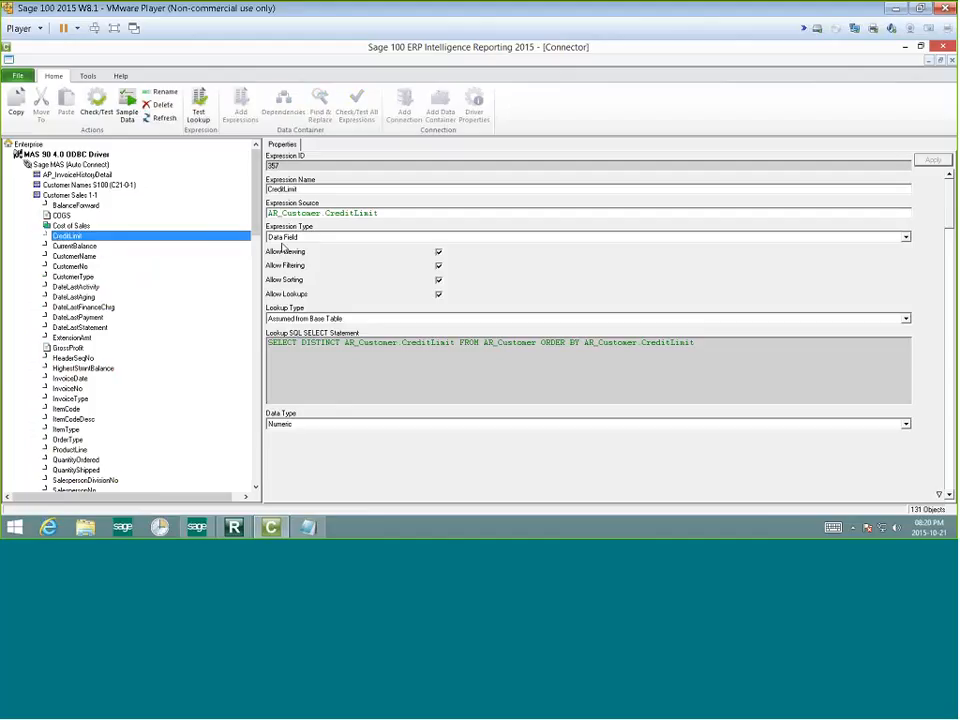
key(Up)
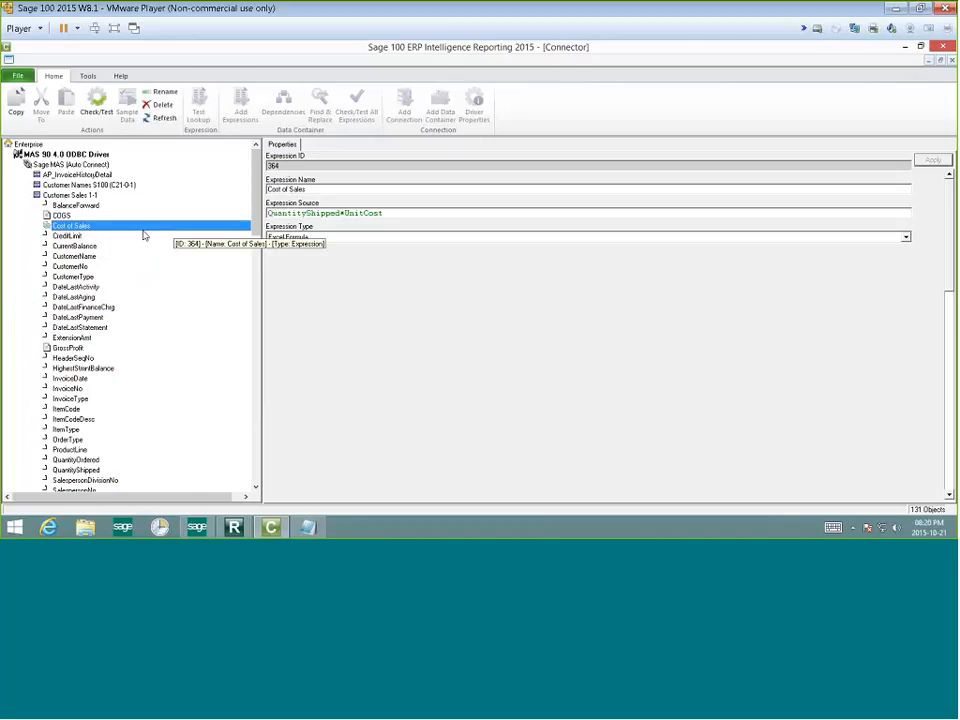
click(88, 350)
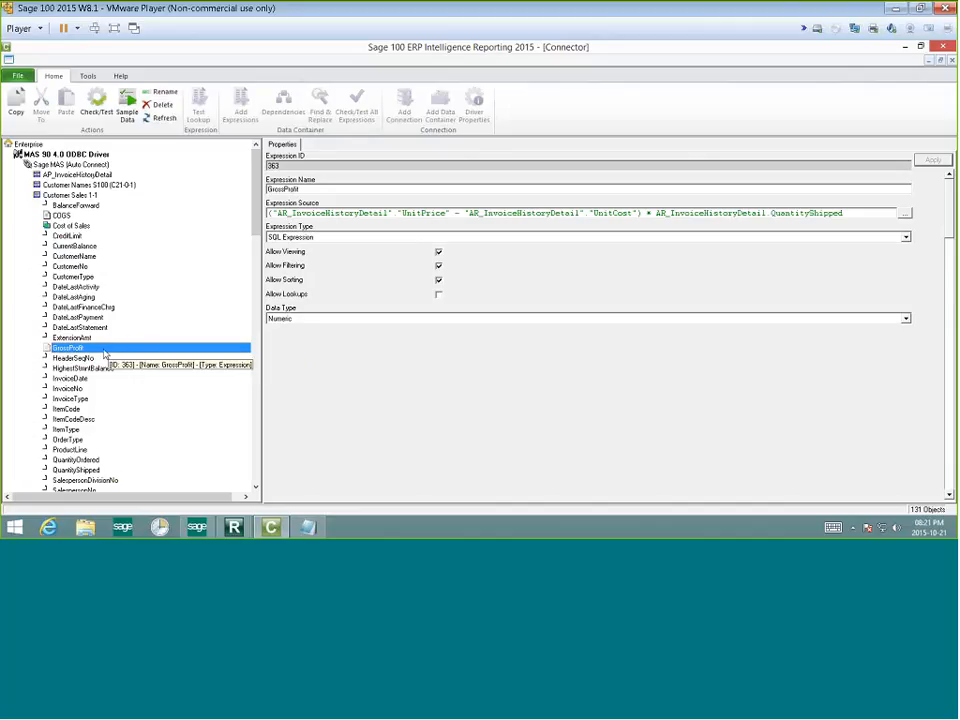
click(60, 196)
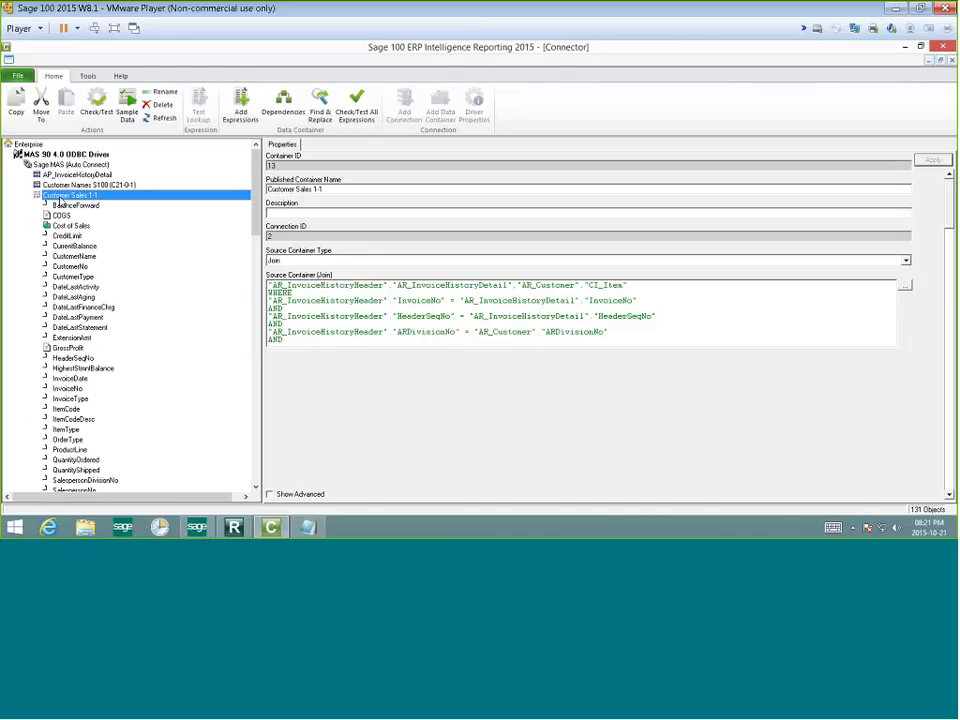
double_click(60, 197)
Step: Start adding expressions of the Data Field(s) type to the AP_InvoiceHistoryDetail container
click(60, 177)
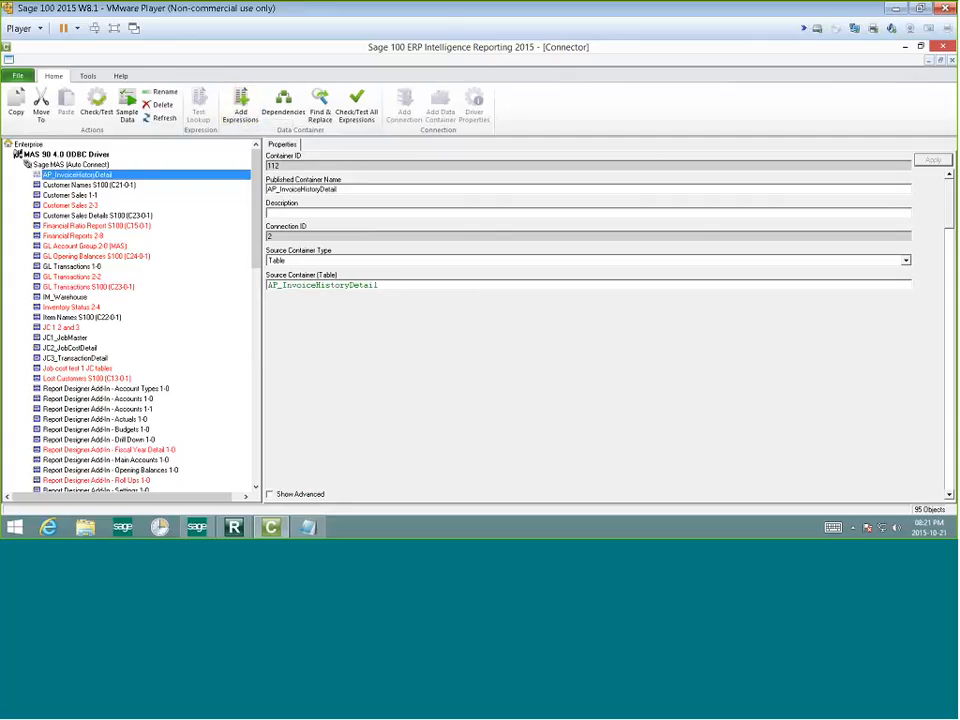
right_click(112, 175)
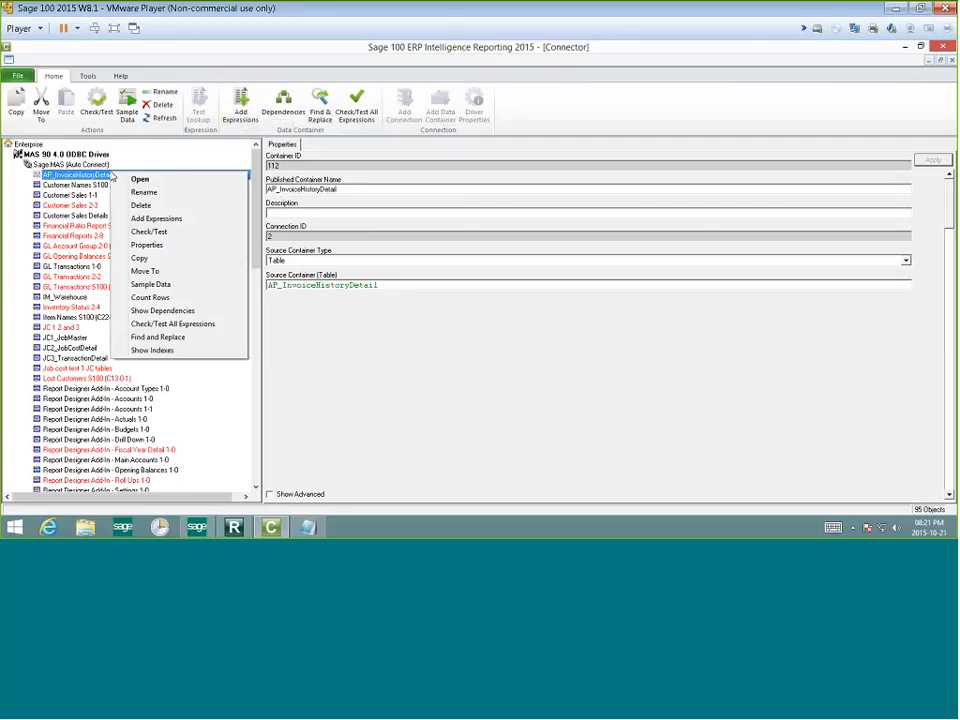
click(141, 219)
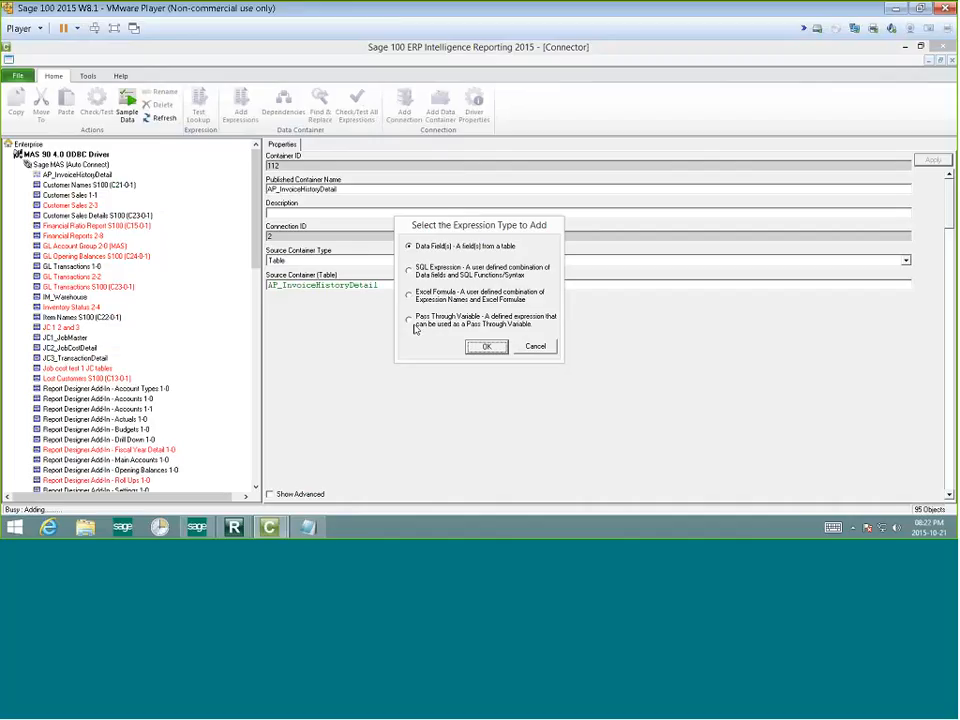
click(488, 348)
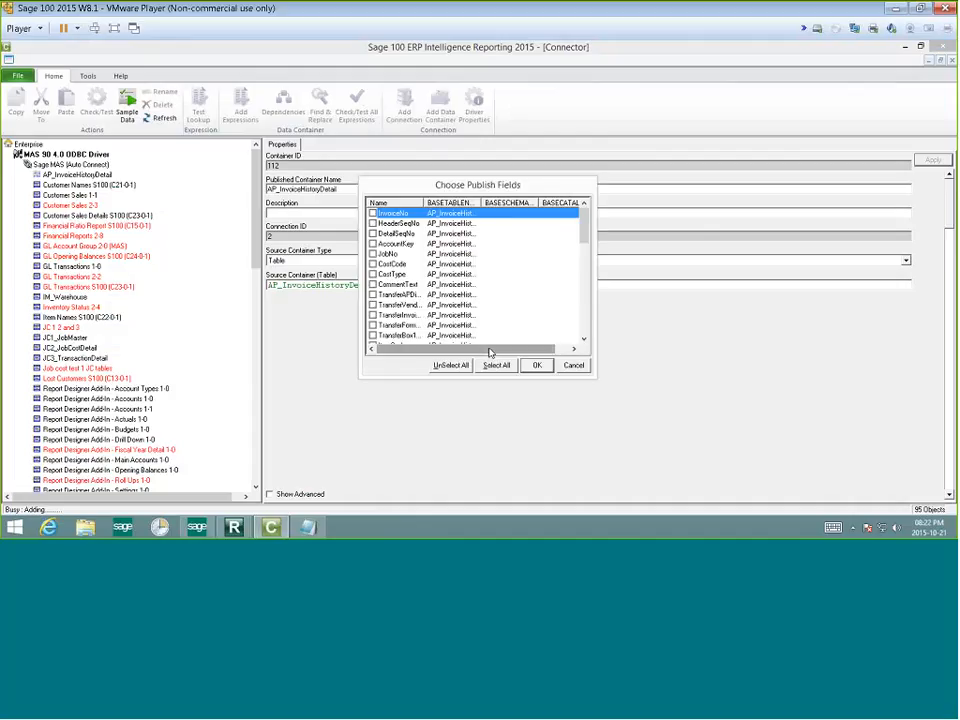
Step: Enlarge the publish fields list, widen its name and base table columns, and sort the fields by name
drag(468, 185, 484, 145)
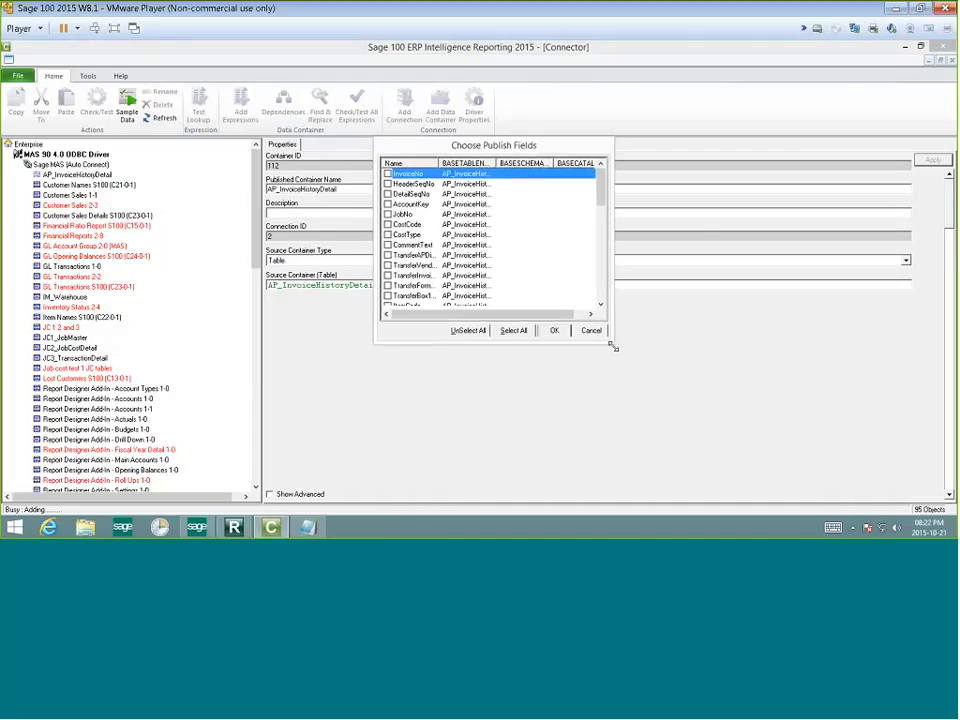
drag(614, 347, 682, 483)
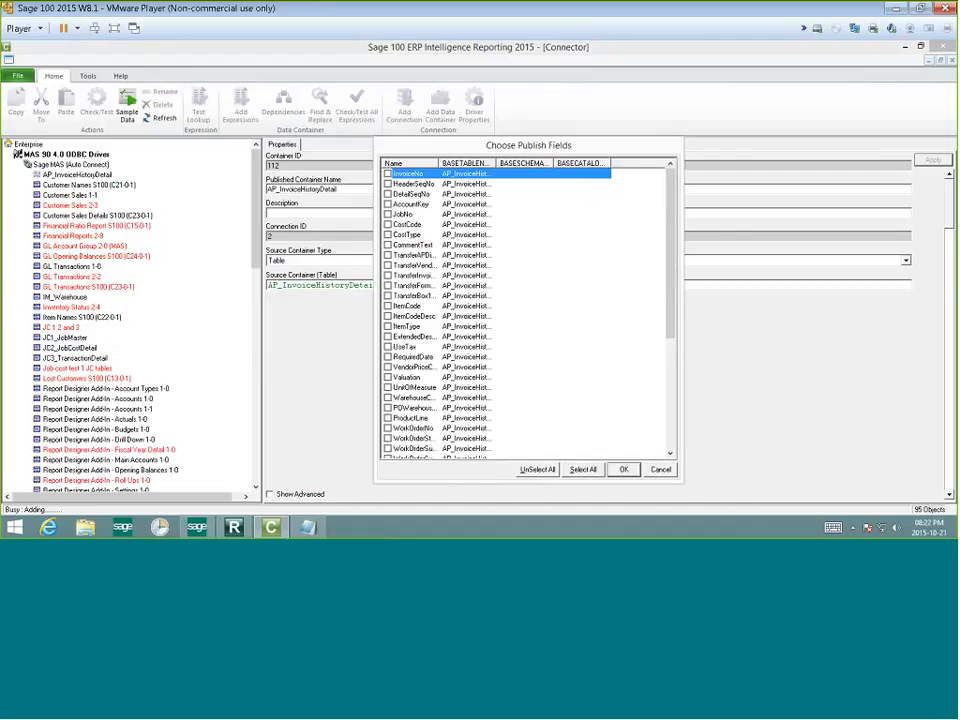
drag(496, 163, 538, 163)
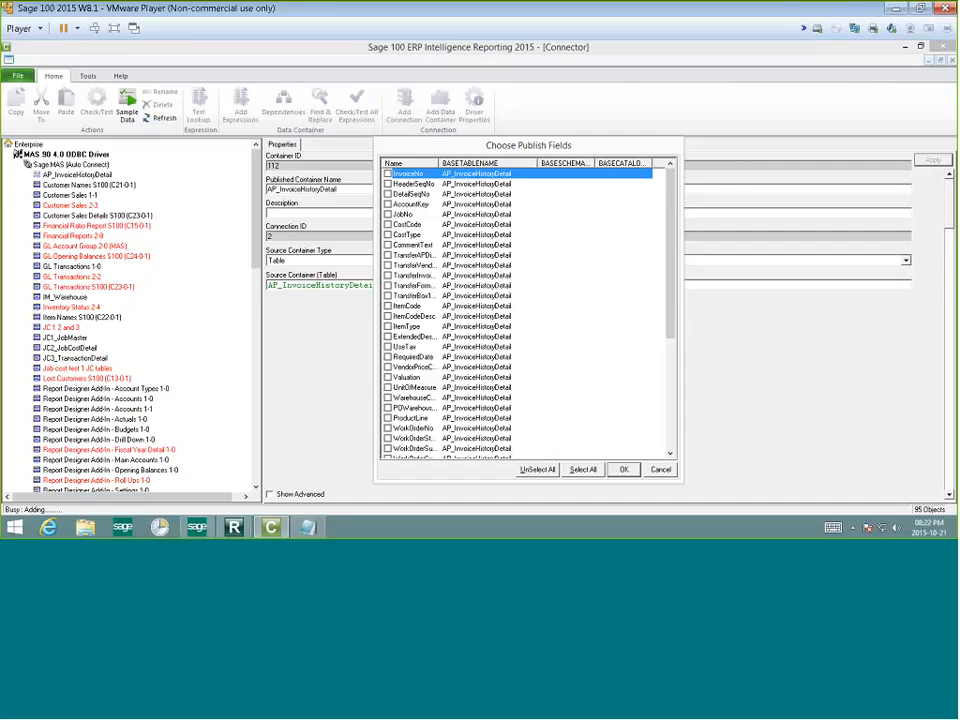
drag(437, 163, 452, 163)
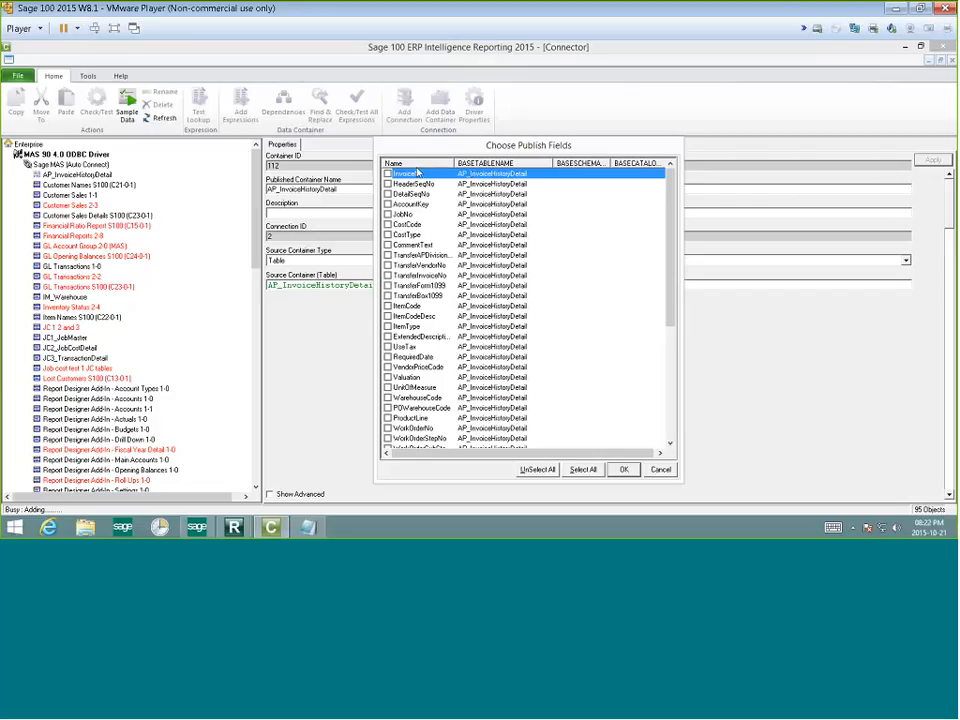
click(400, 163)
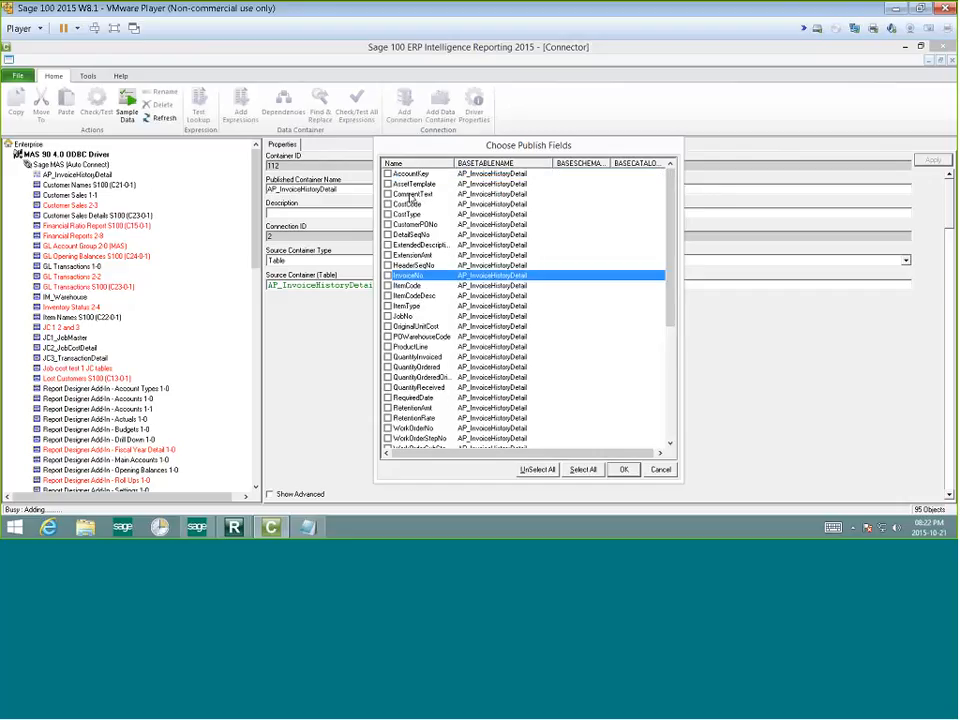
Step: Publish the ExtensionAmt, InvoiceNo, ItemCode, ItemCodeDesc, ProductLine, QuantityInvoiced and UnitCost fields as expressions
click(411, 256)
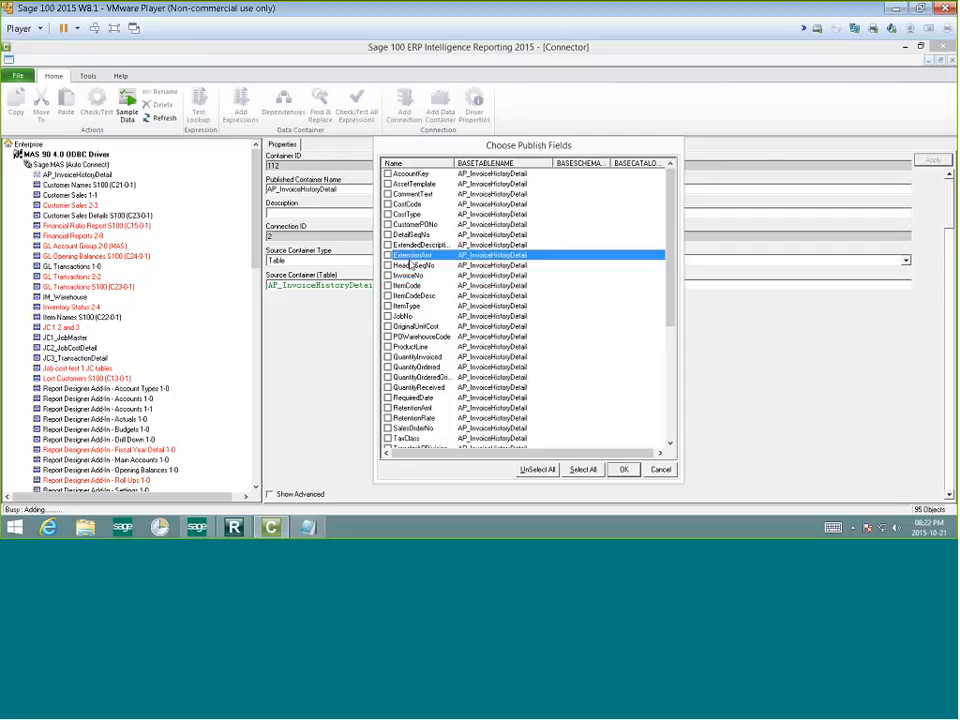
click(388, 256)
click(388, 276)
click(388, 286)
click(388, 296)
click(388, 357)
click(388, 347)
click(388, 357)
scroll(390, 366, down, 7)
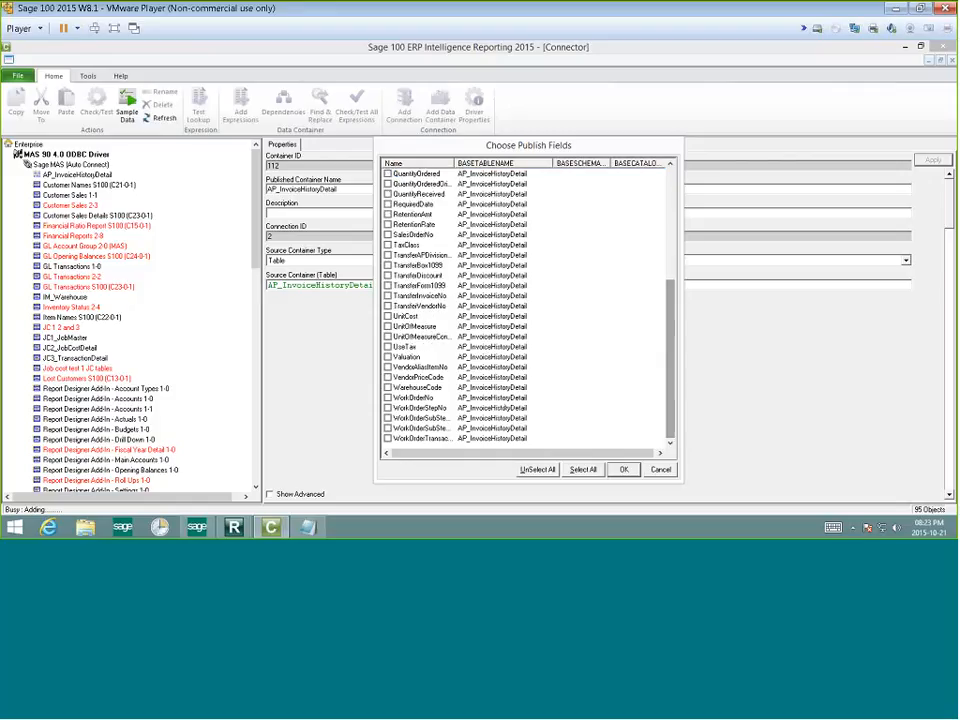
click(388, 316)
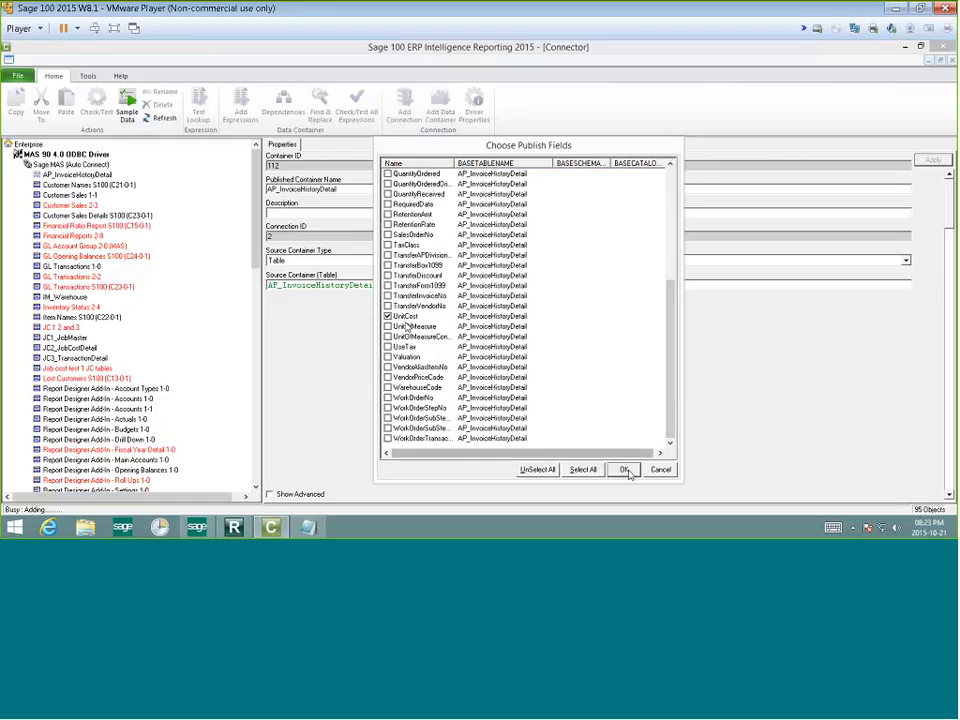
click(625, 470)
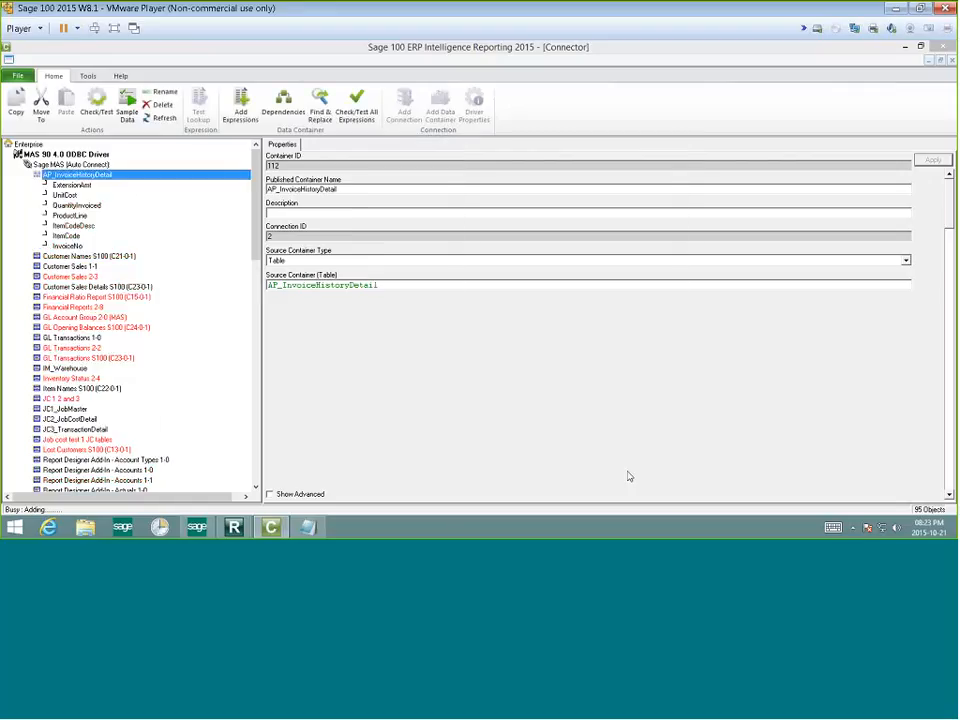
Step: Review the ExtensionAmt expression's properties, collapsing and re-expanding the AP_InvoiceHistoryDetail container to reload its expression list
click(77, 185)
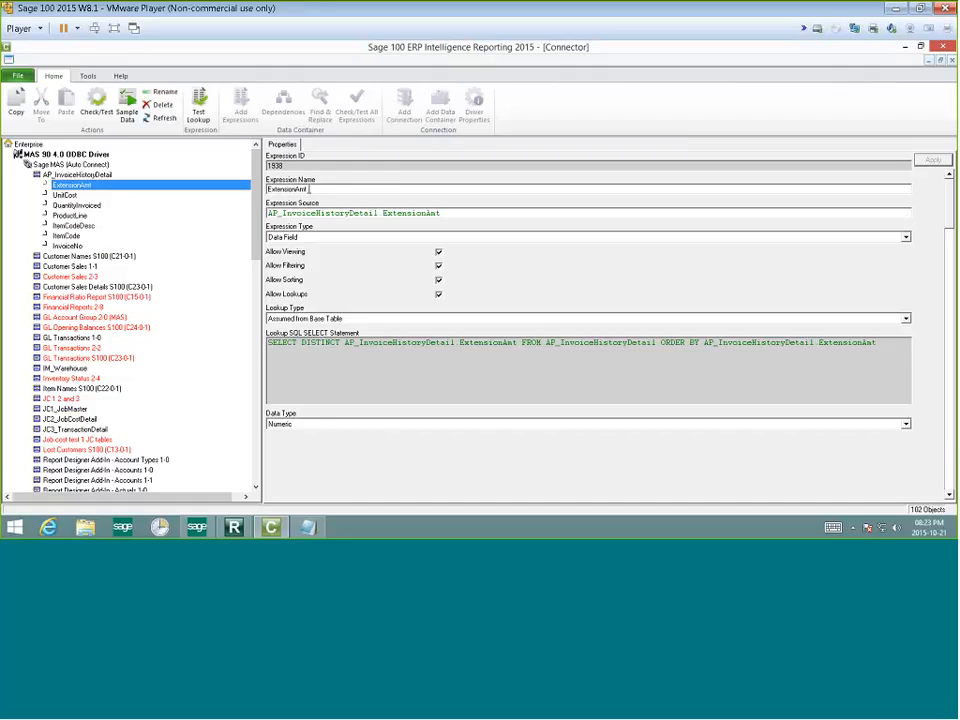
double_click(309, 189)
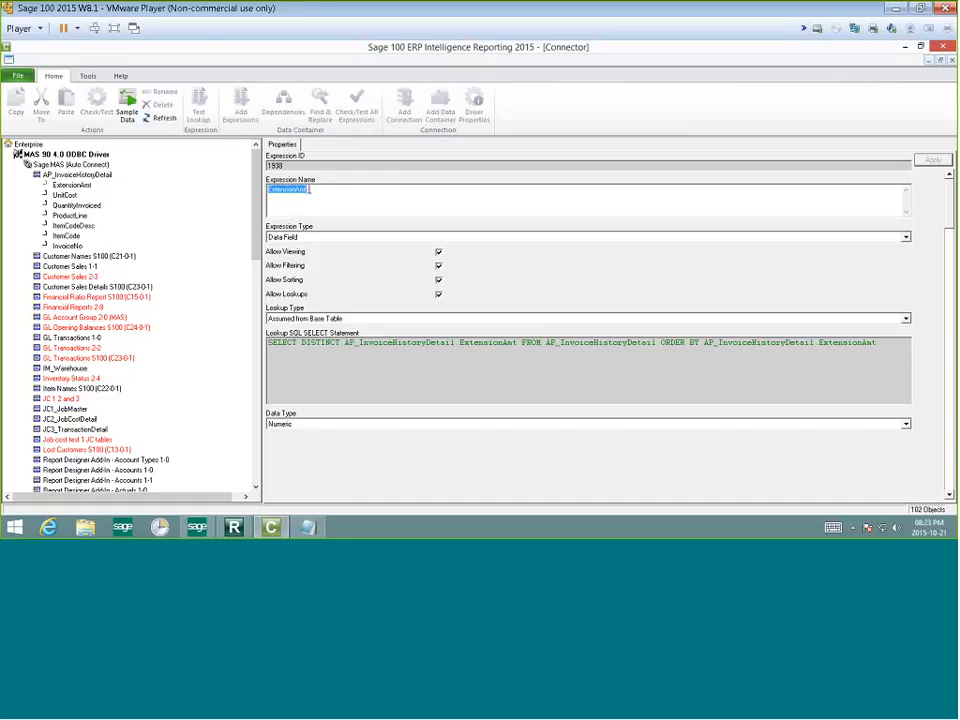
click(69, 186)
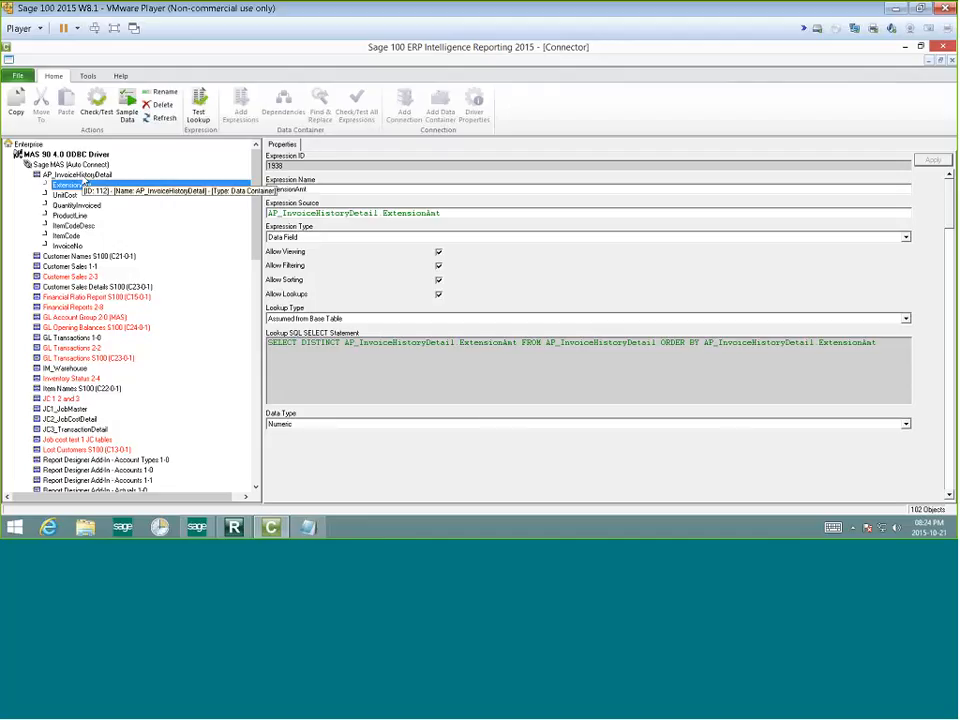
click(84, 177)
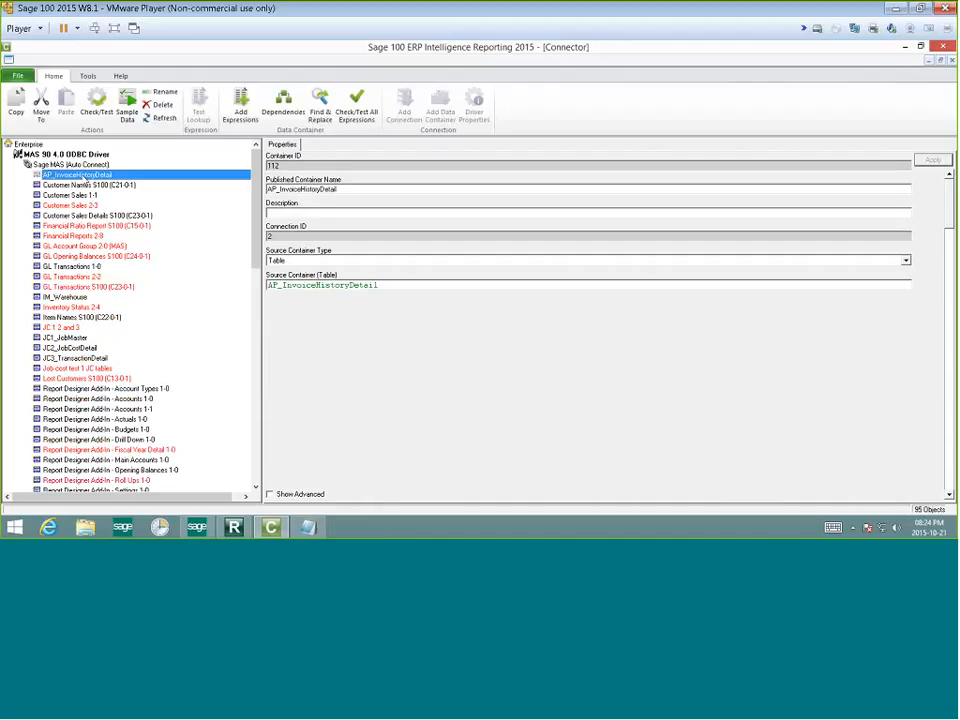
click(84, 179)
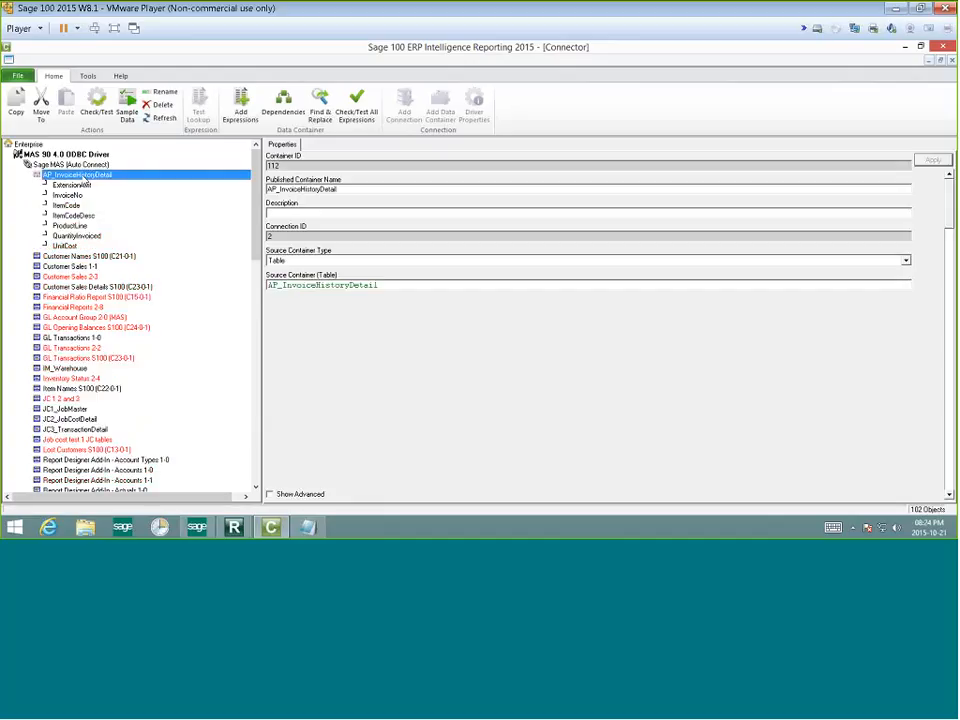
click(72, 186)
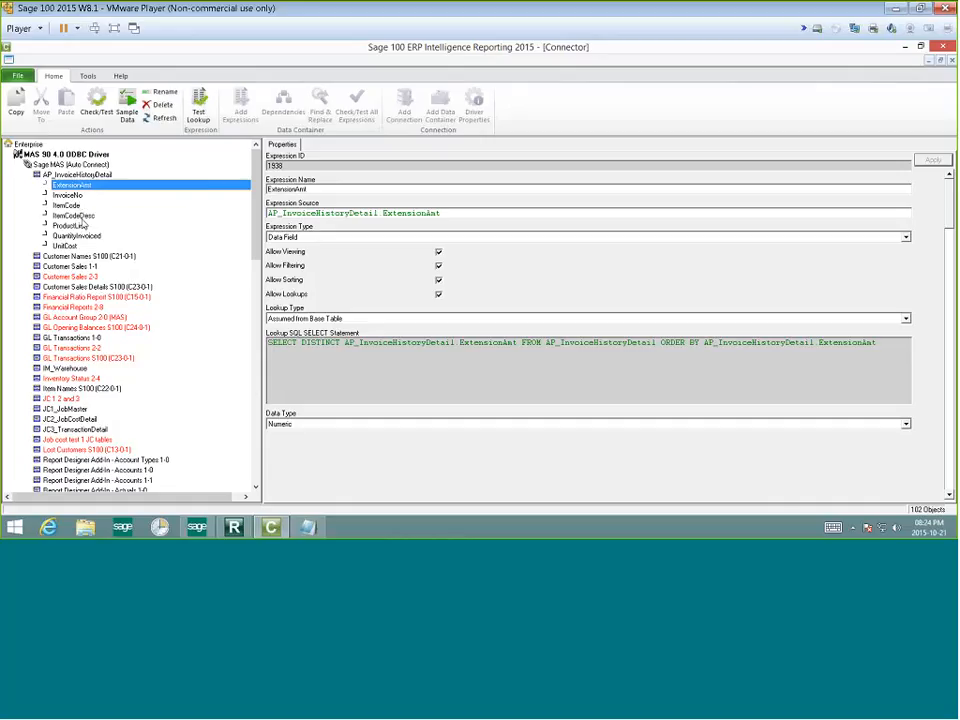
Step: Compare the Customer Sales 1-1 container's source join with the AP_InvoiceHistoryDetail table source, and collapse the AP_InvoiceHistoryDetail container
click(80, 266)
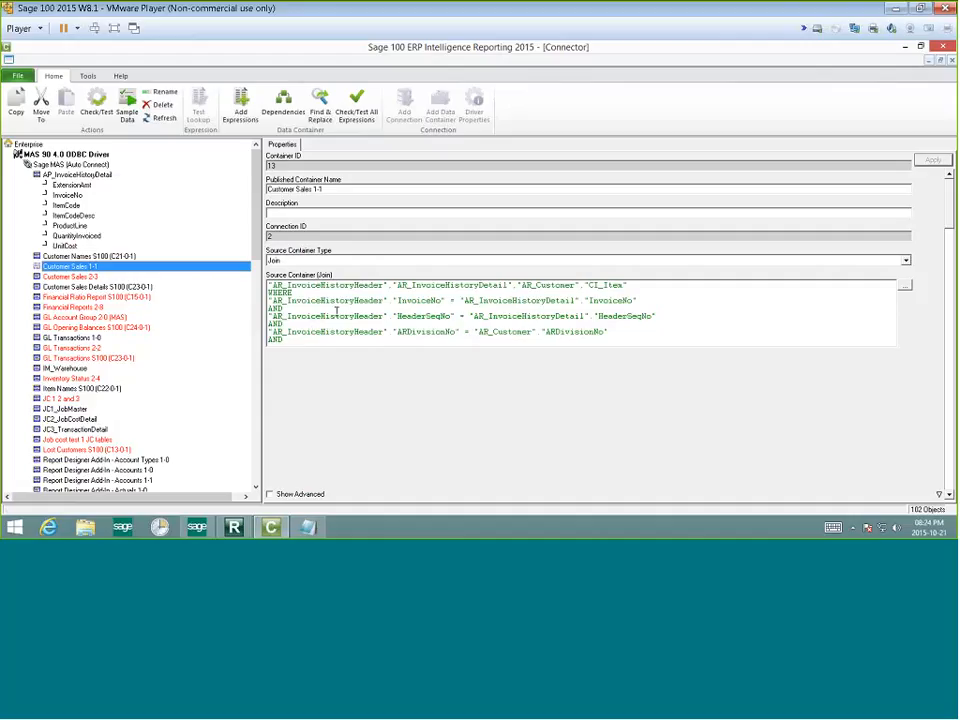
click(96, 177)
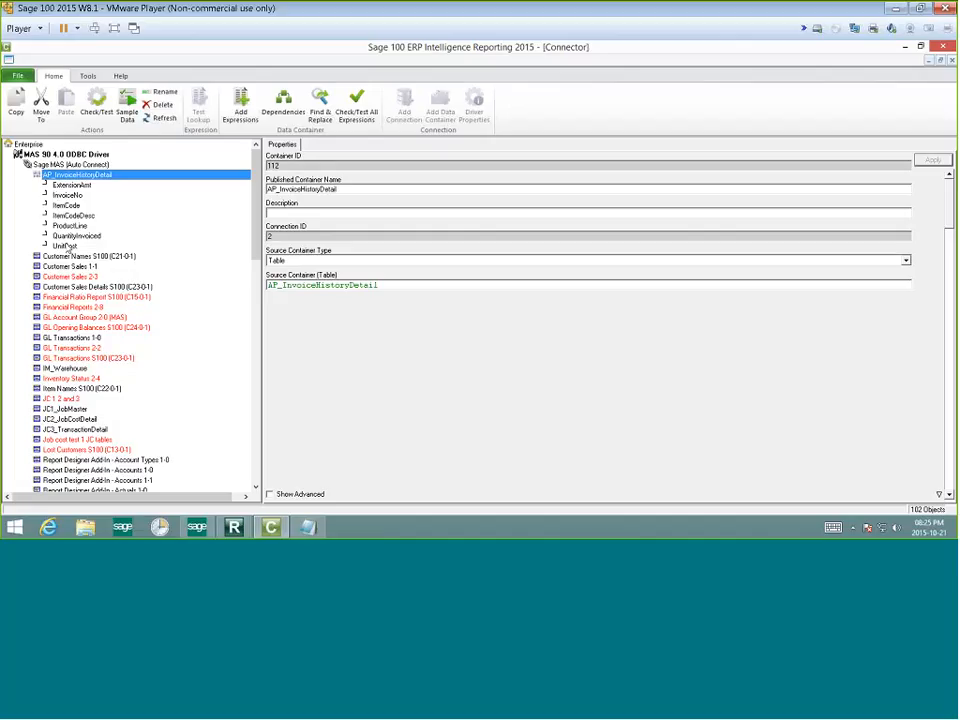
double_click(50, 176)
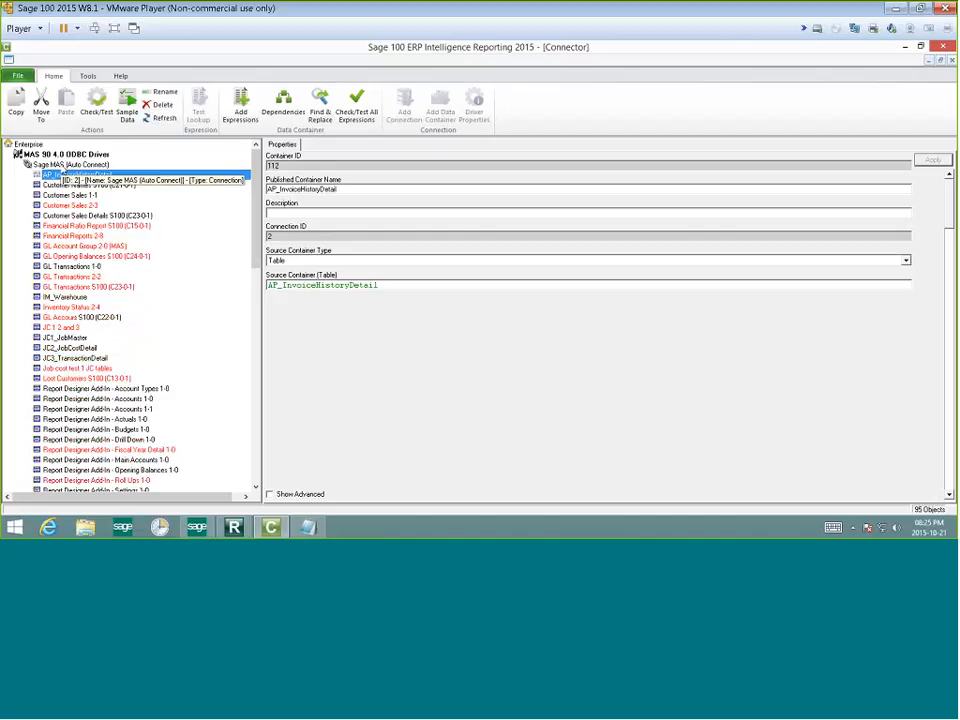
Step: Add a Graphical Join data container named "My Graphical Join" to the Sage MAS (Auto Connect) connection and show its properties
click(62, 166)
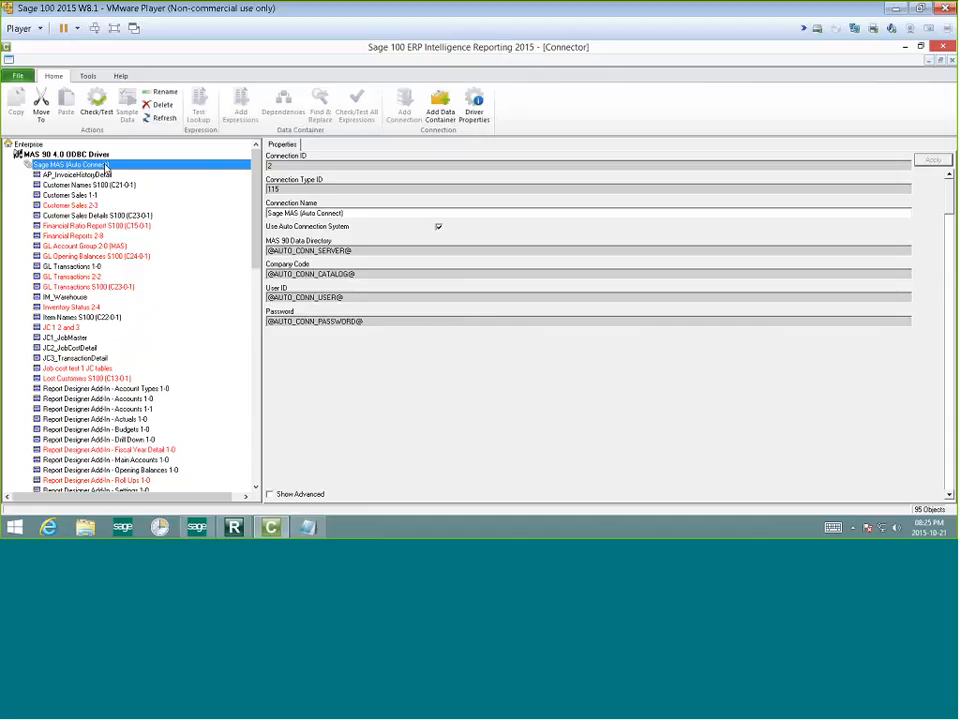
right_click(110, 165)
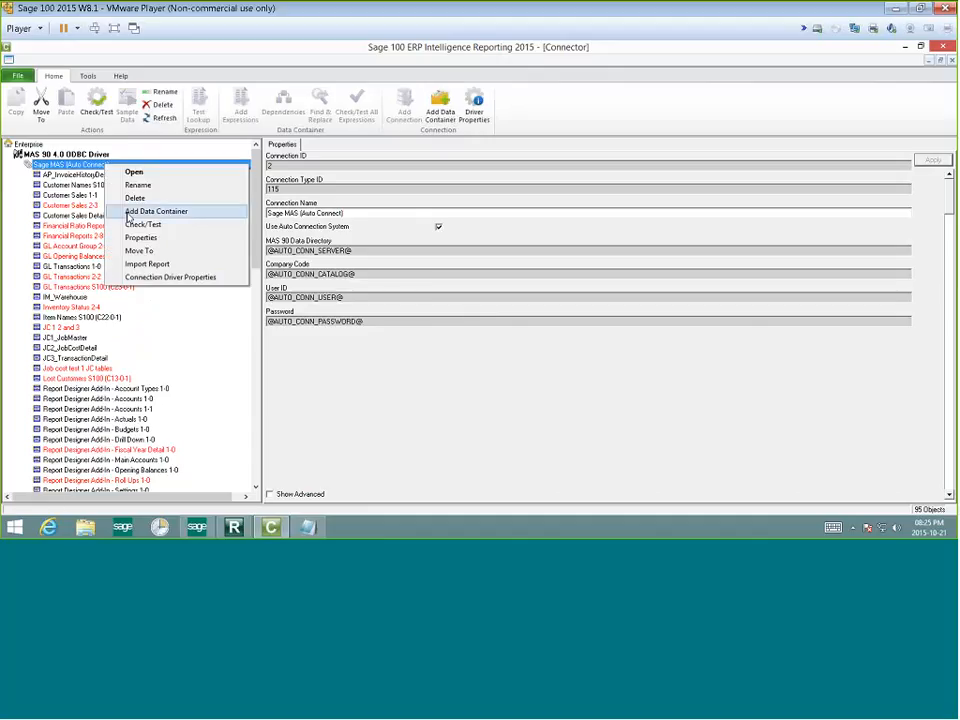
click(128, 213)
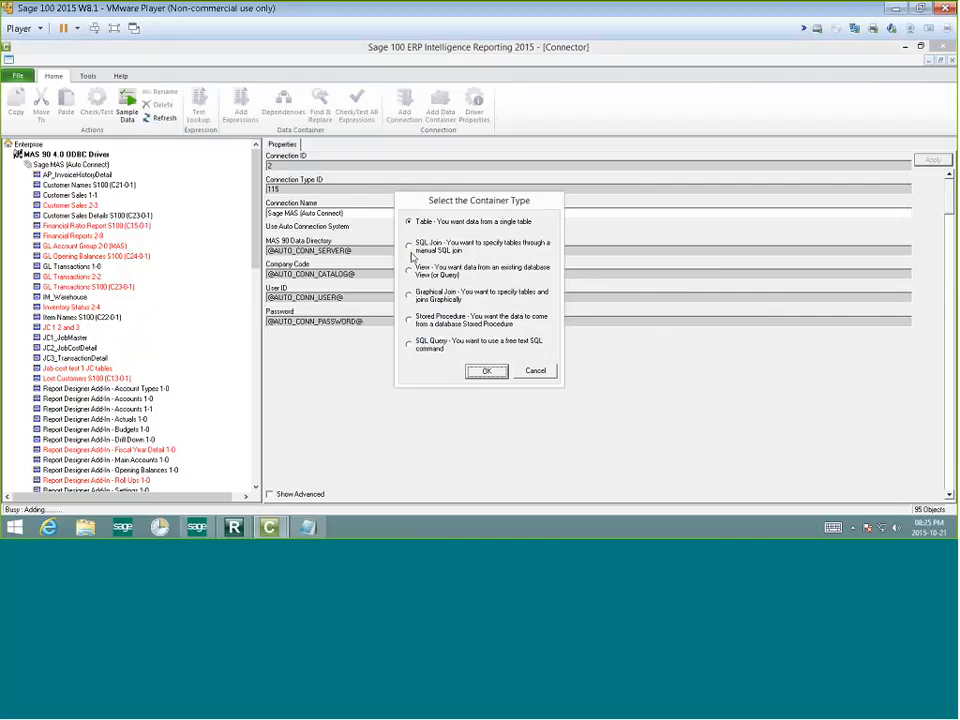
click(409, 295)
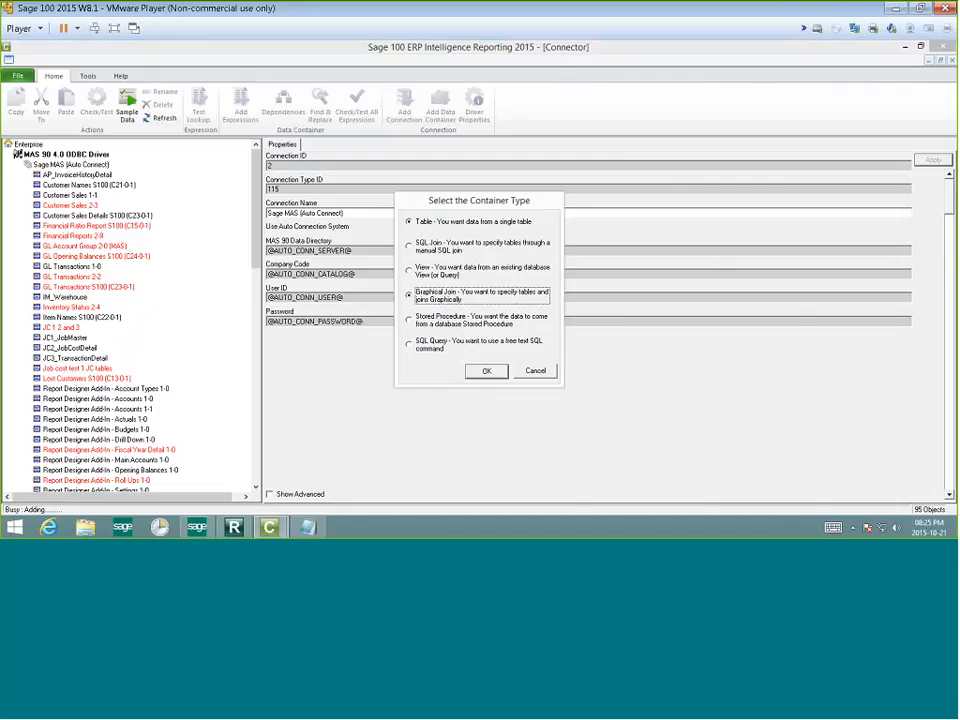
click(487, 371)
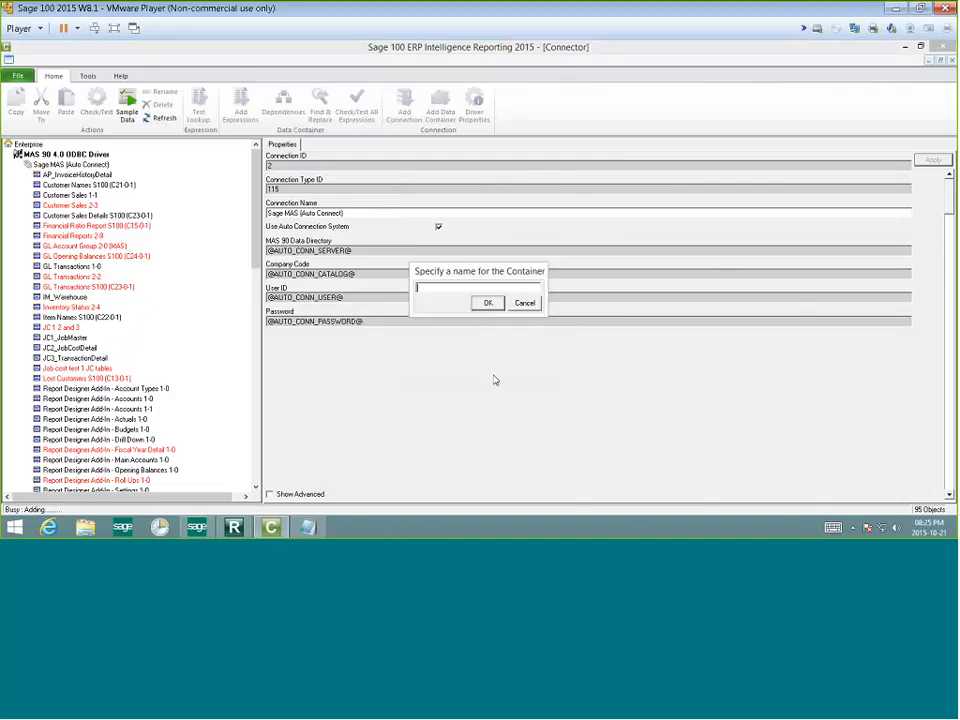
text(My Graphical Join)
click(488, 304)
click(107, 178)
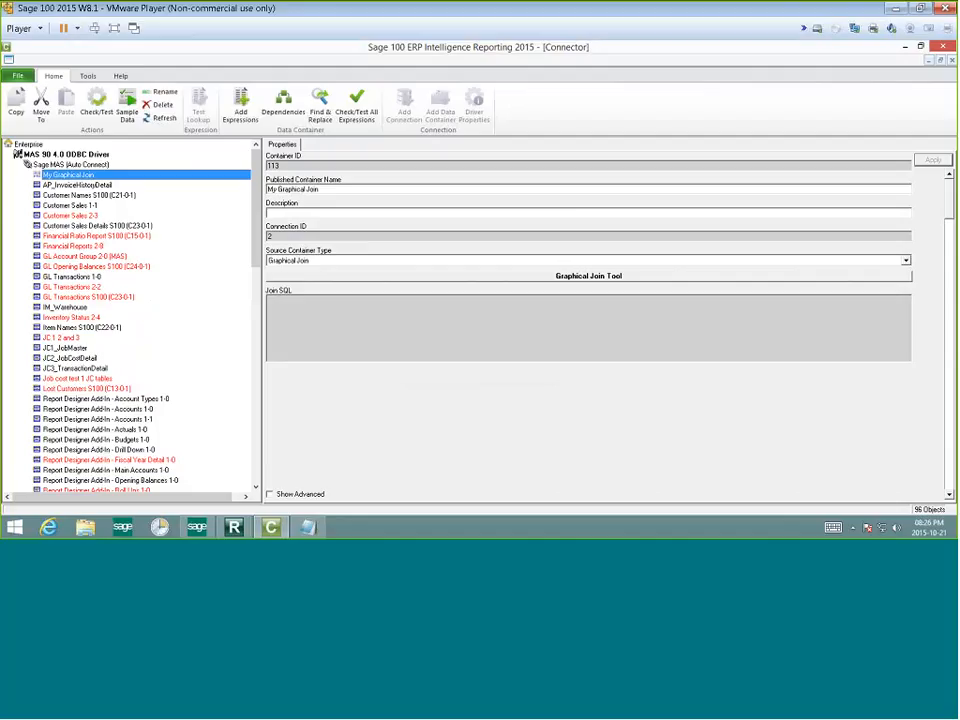
Step: Add the SO_SalesOrderDetail and SO_SalesOrderHeader tables to My Graphical Join in the Graphical Join Tool
click(591, 277)
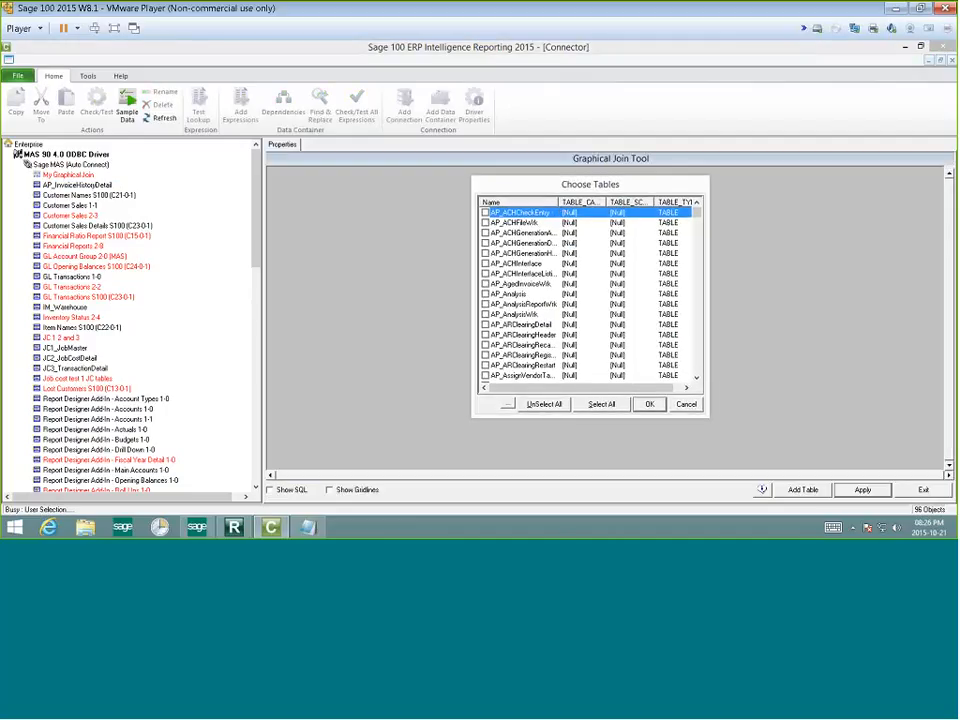
drag(708, 416, 731, 440)
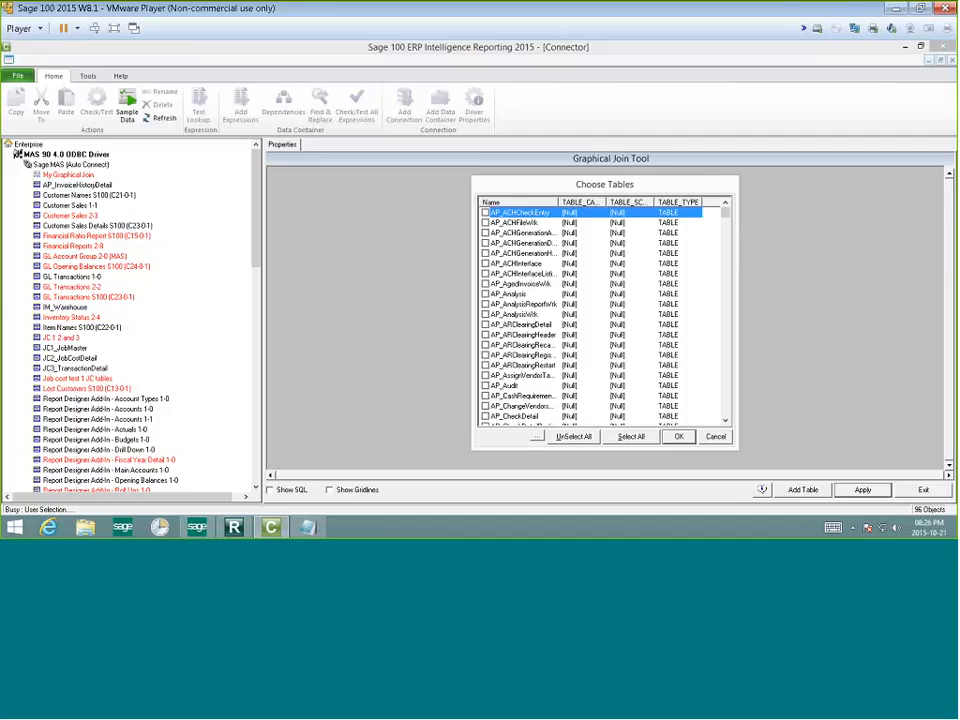
drag(725, 212, 744, 354)
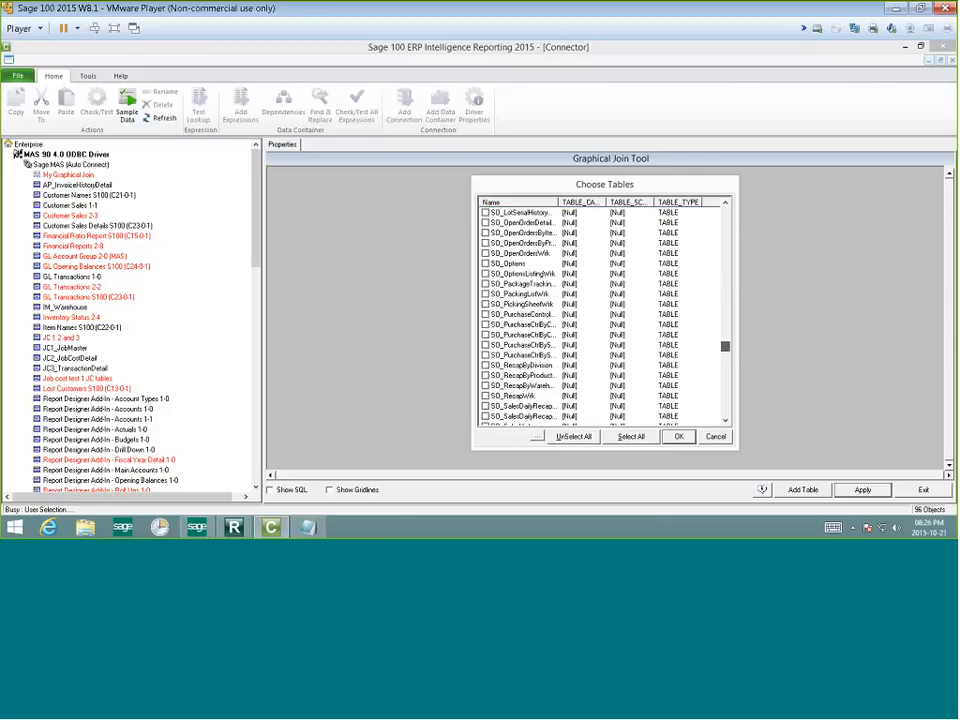
drag(558, 202, 613, 202)
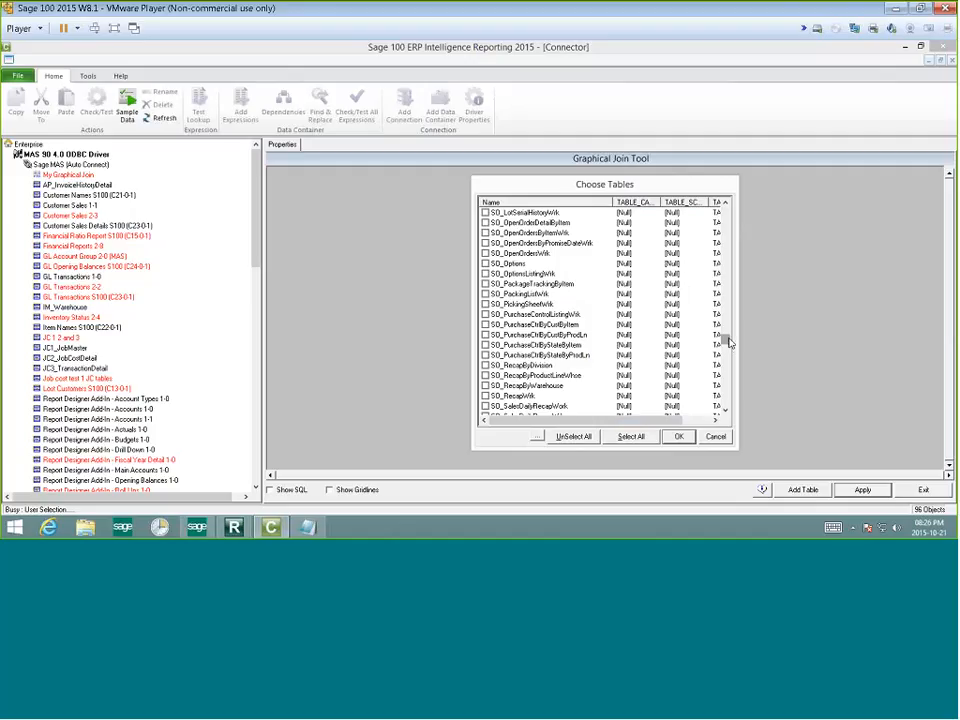
scroll(726, 342, down, 9)
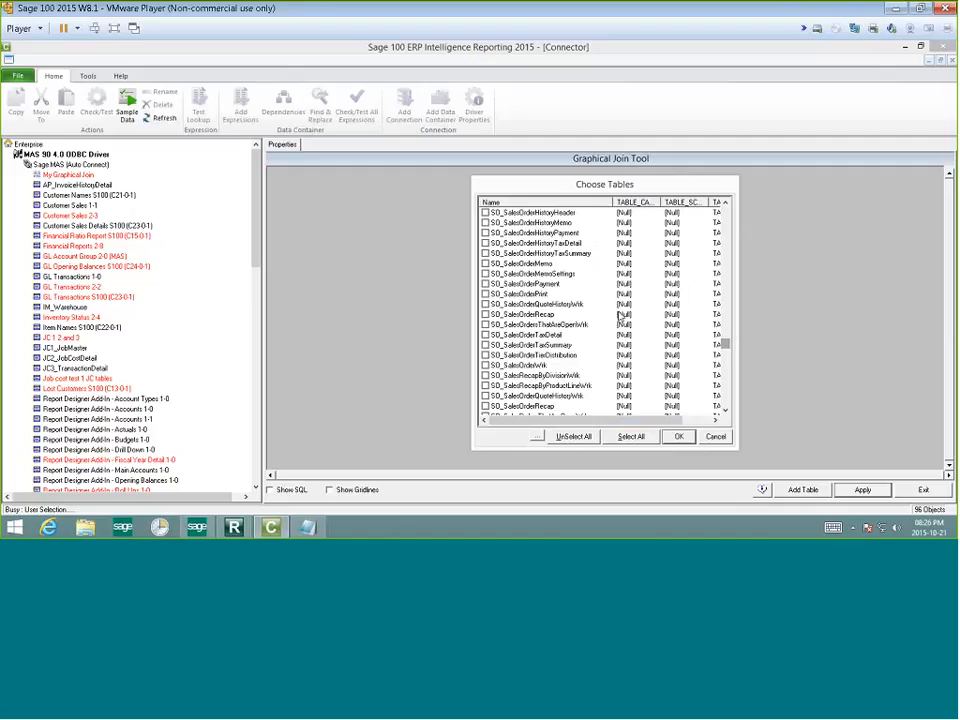
click(726, 204)
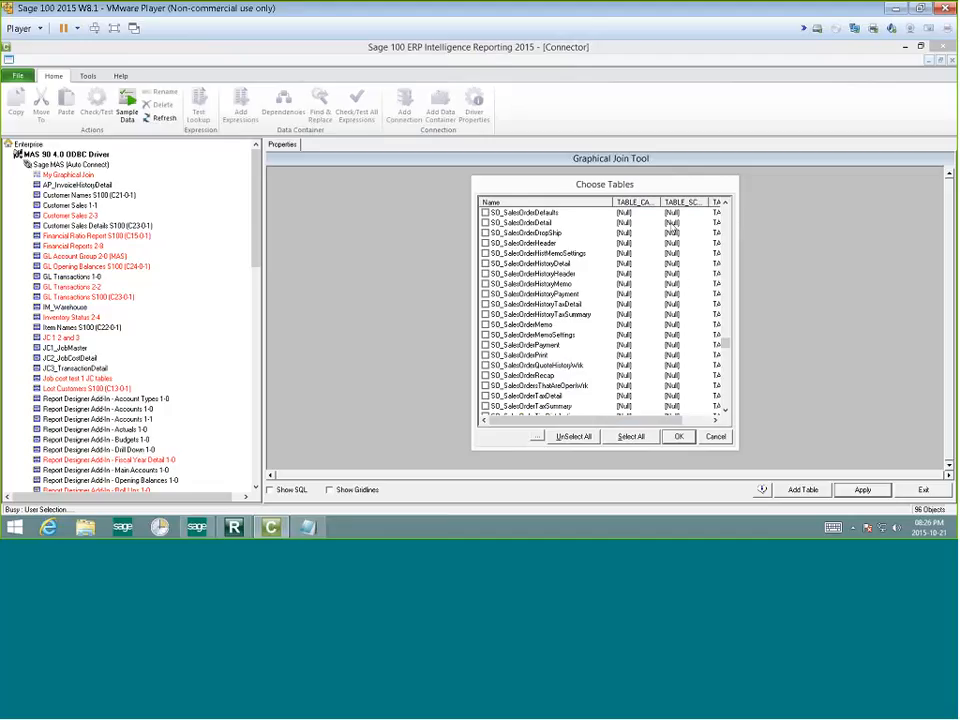
click(494, 223)
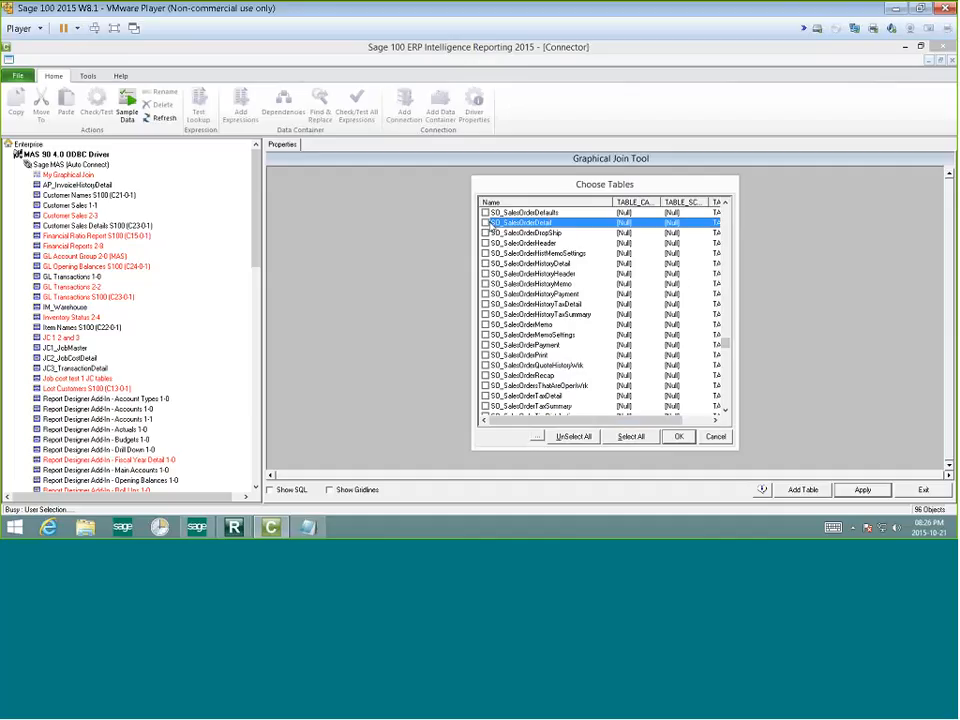
click(486, 223)
click(486, 243)
click(679, 437)
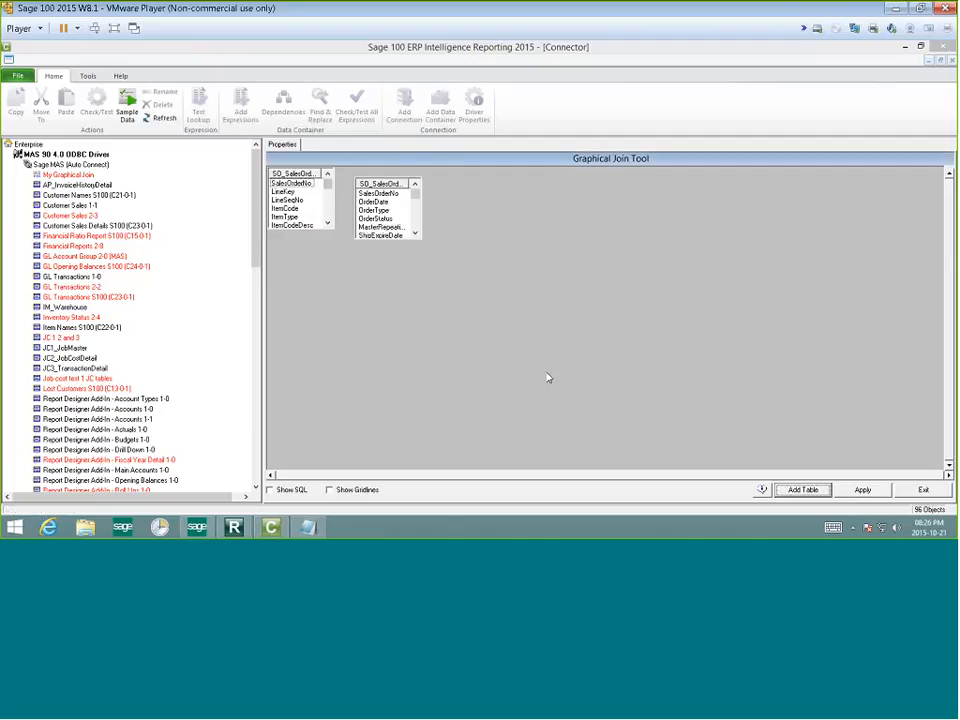
Step: Join the SalesOrderNo field of SO_SalesOrderDetail to the SalesOrderNo field of SO_SalesOrderHeader
click(328, 223)
click(328, 223)
click(328, 223)
click(328, 223)
click(328, 223)
click(328, 223)
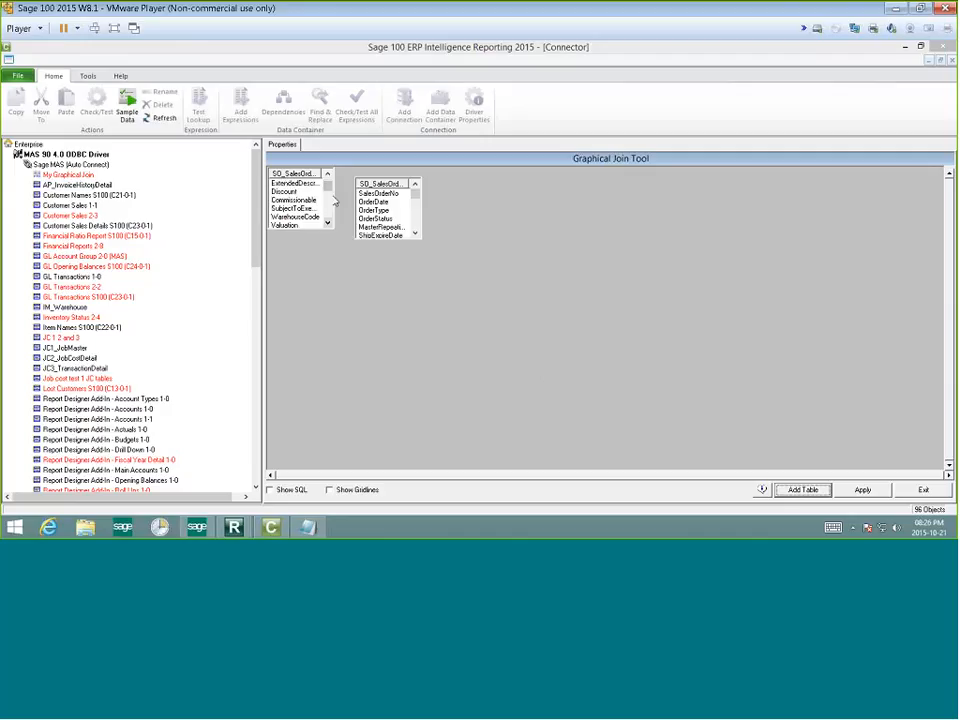
drag(328, 188, 385, 197)
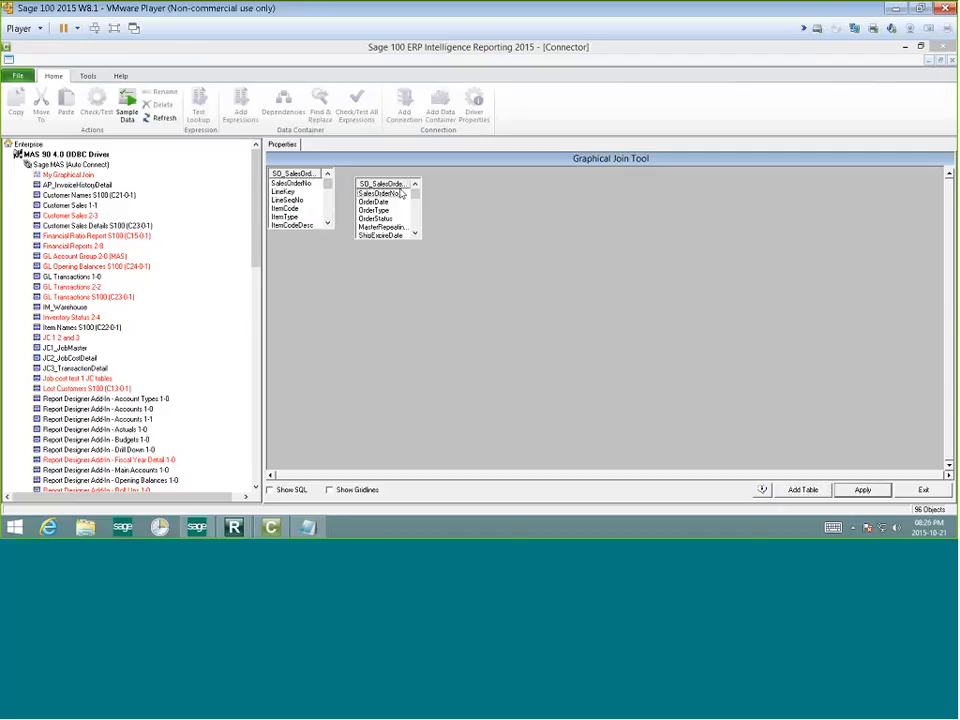
click(300, 186)
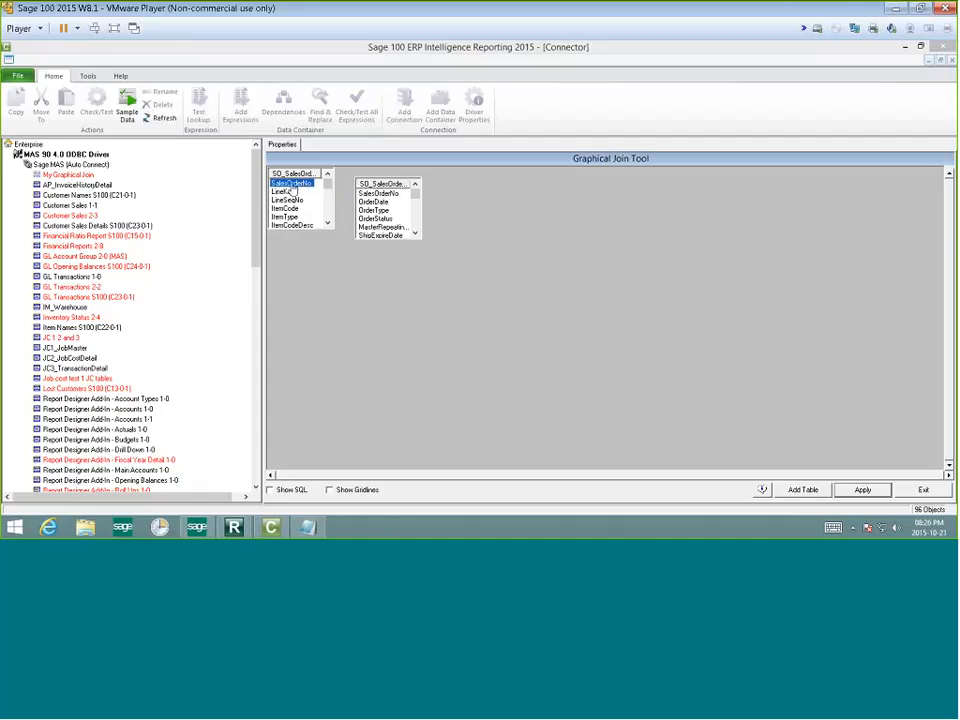
drag(293, 189, 294, 190)
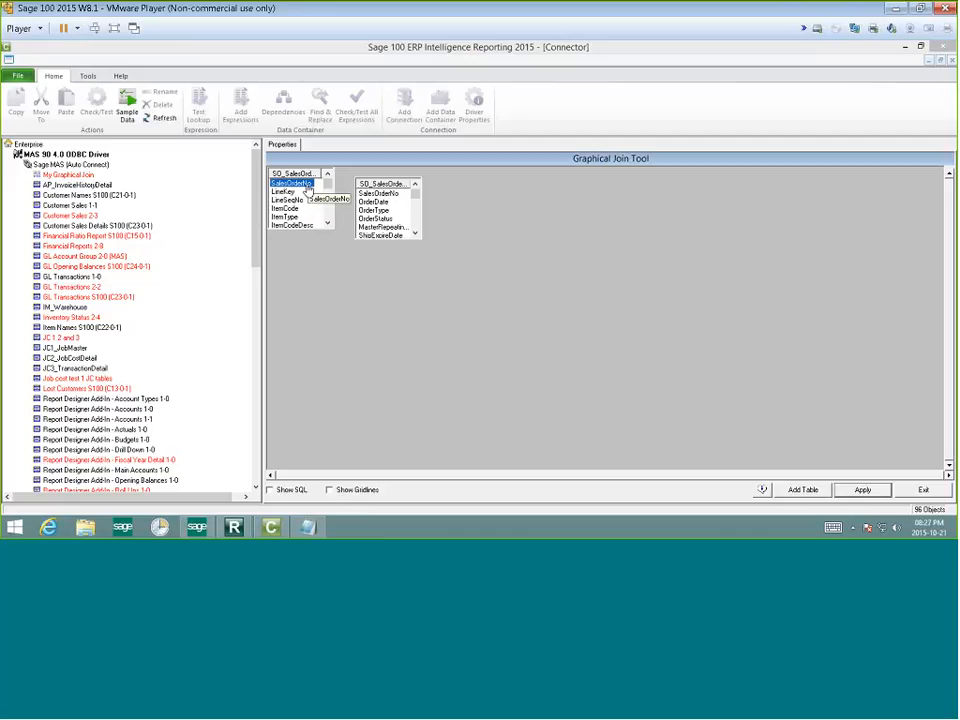
drag(307, 188, 368, 204)
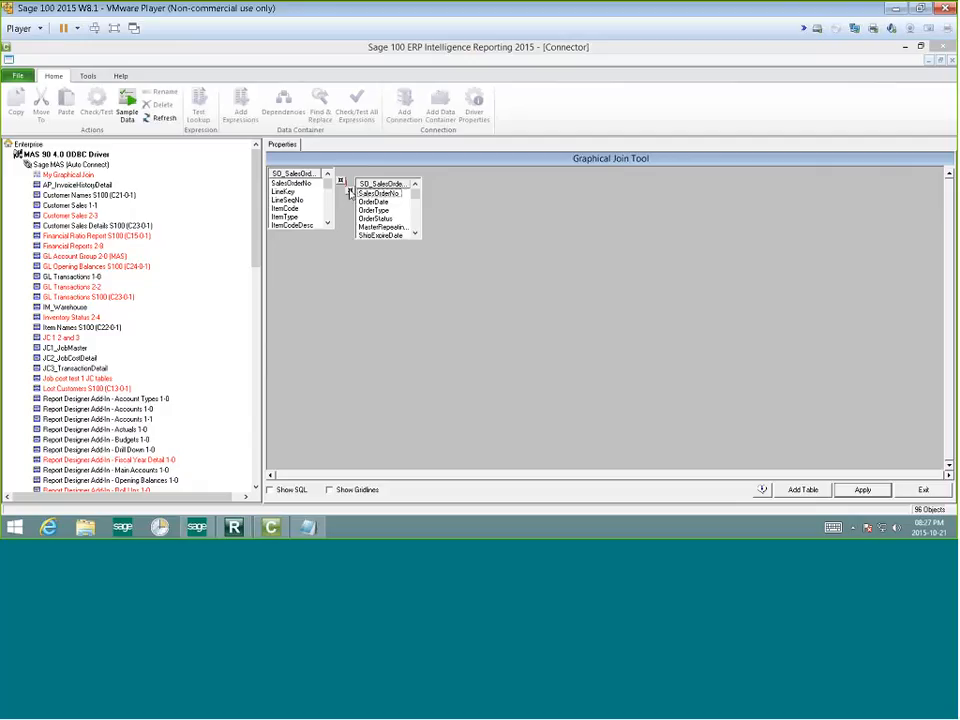
Step: Check the options of the SalesOrderNo join and apply the graphical join to the container
right_click(349, 193)
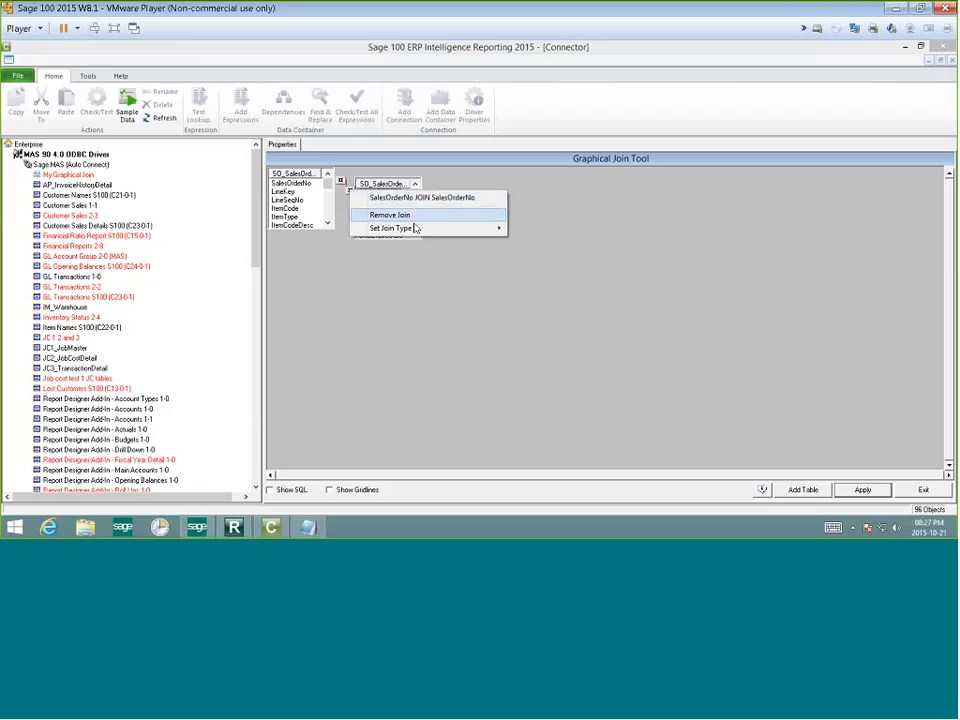
mouse_move(415, 229)
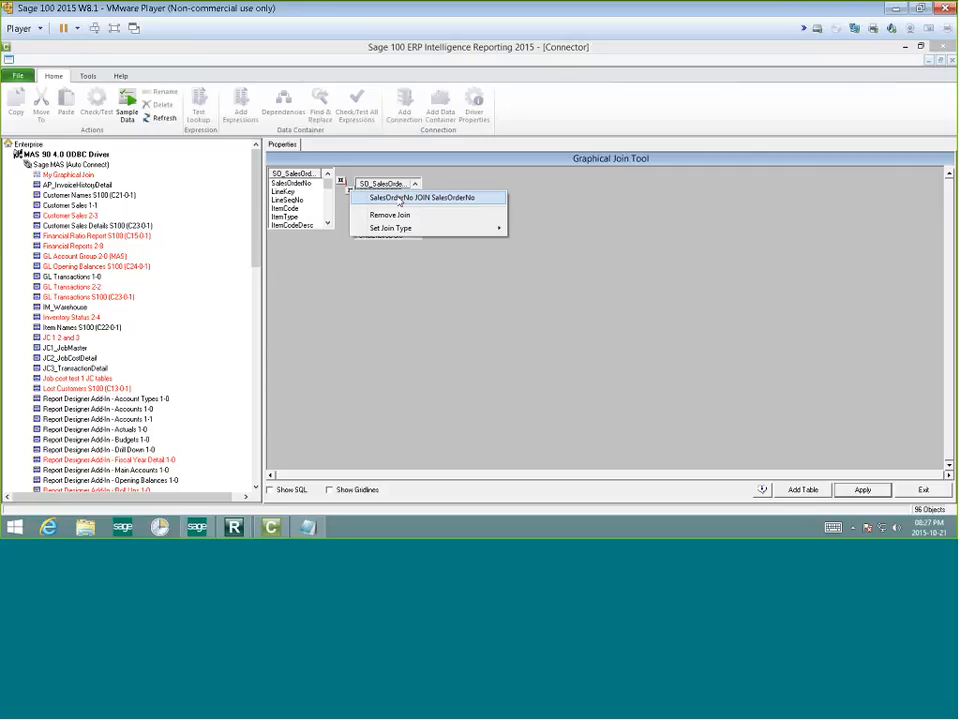
click(413, 198)
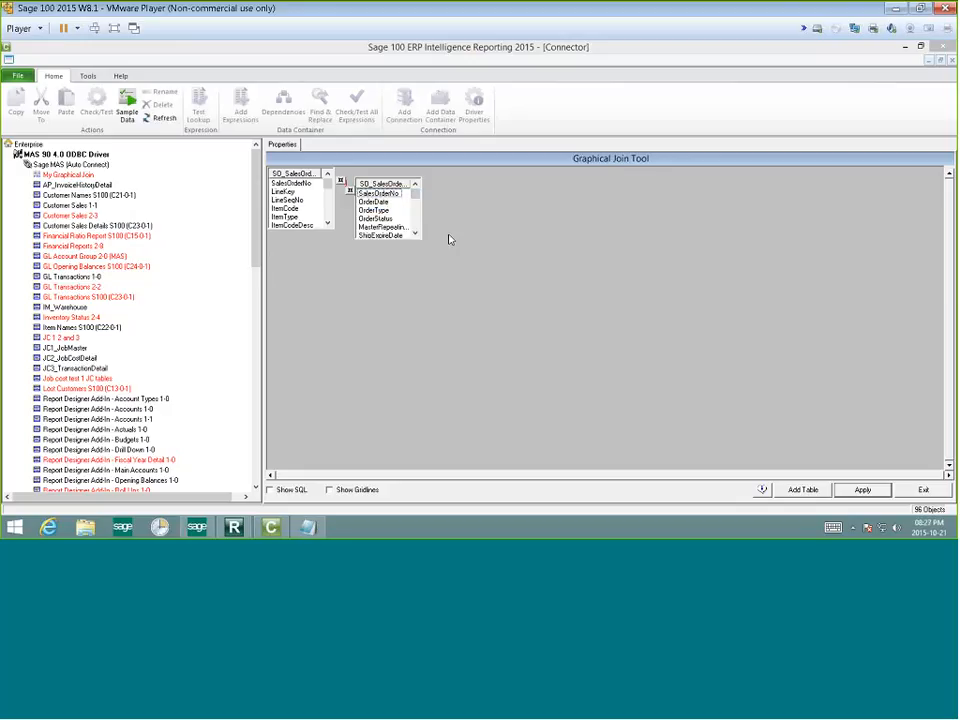
drag(372, 201, 456, 218)
click(862, 490)
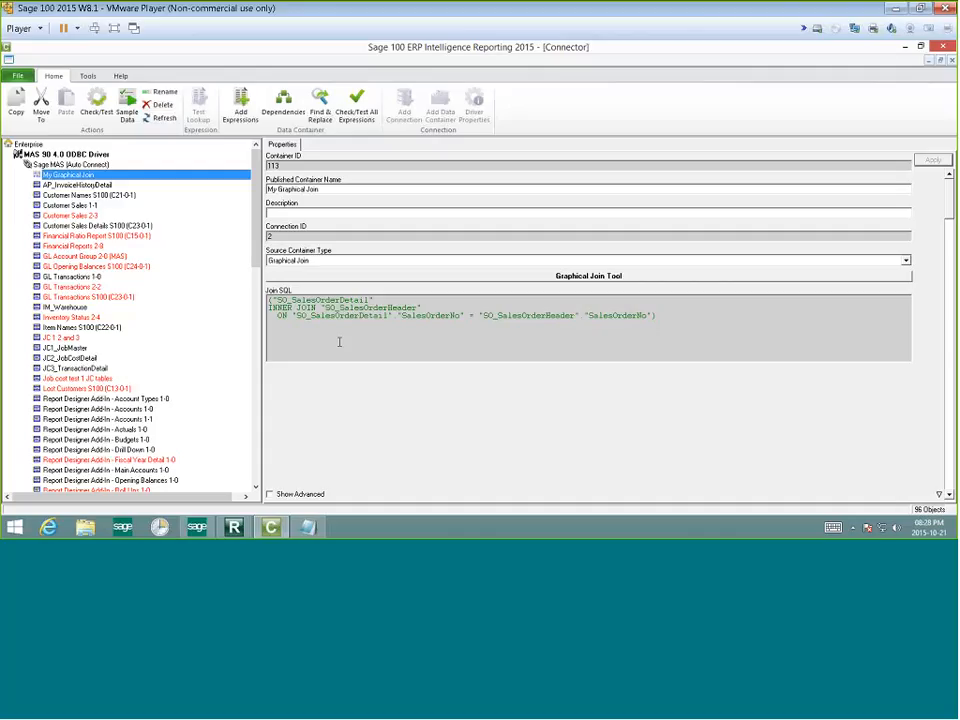
Step: Start adding Data Field expressions to My Graphical Join from both the SO_SalesOrderDetail and SO_SalesOrderHeader tables
right_click(87, 180)
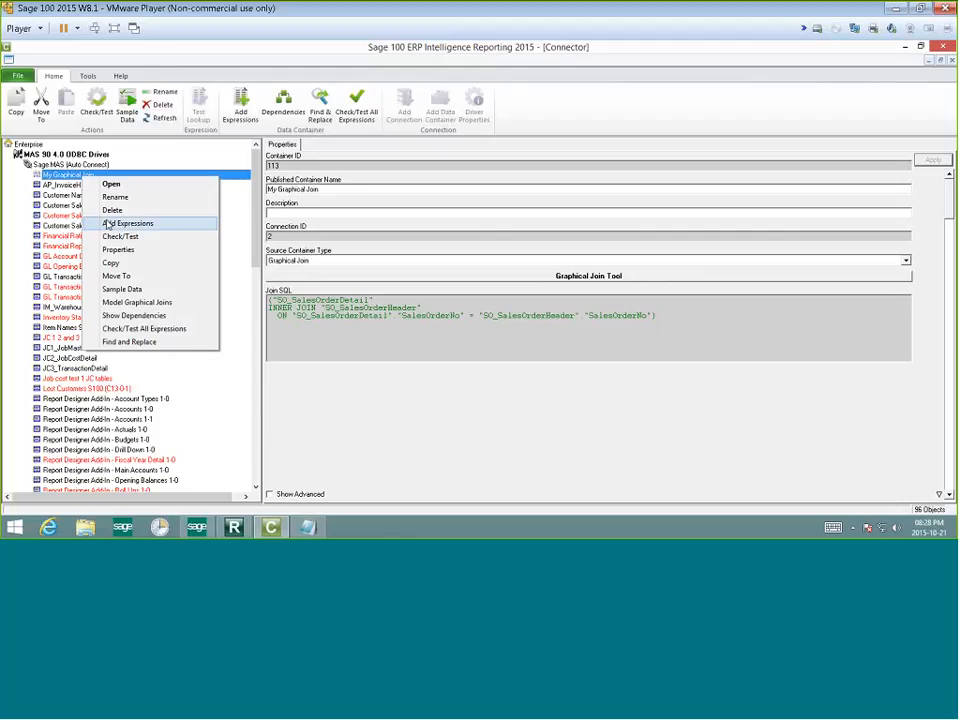
click(108, 223)
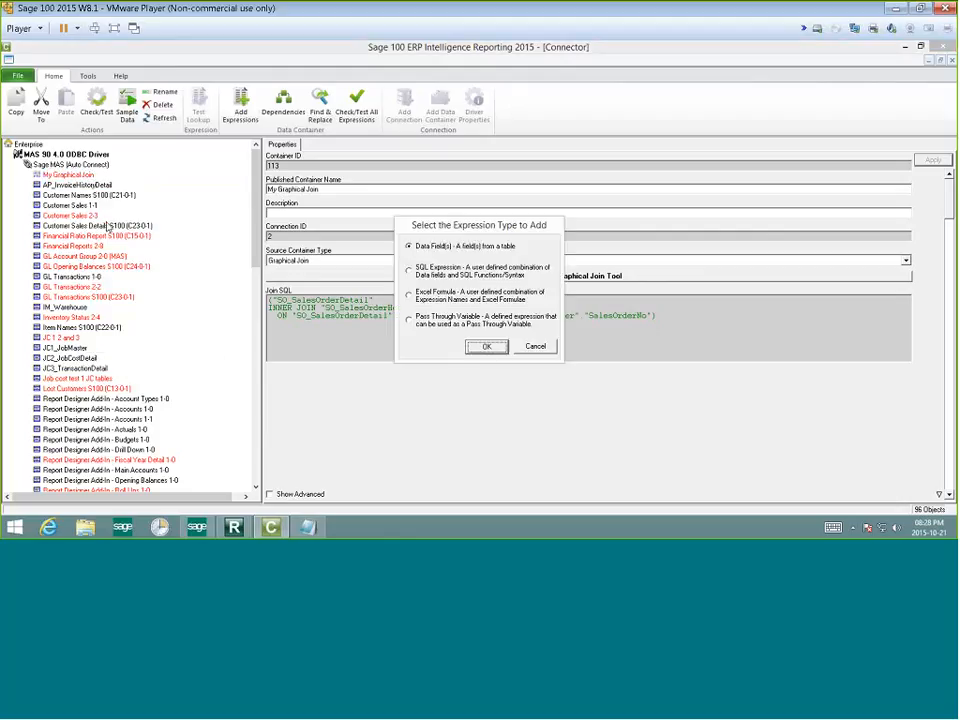
click(487, 348)
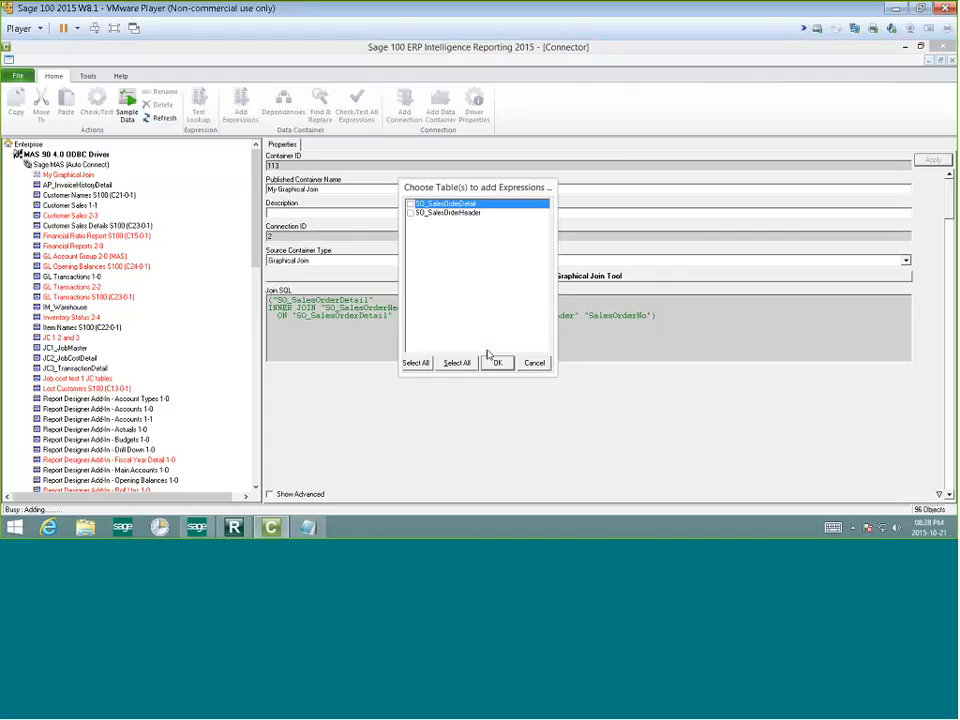
click(410, 204)
click(411, 213)
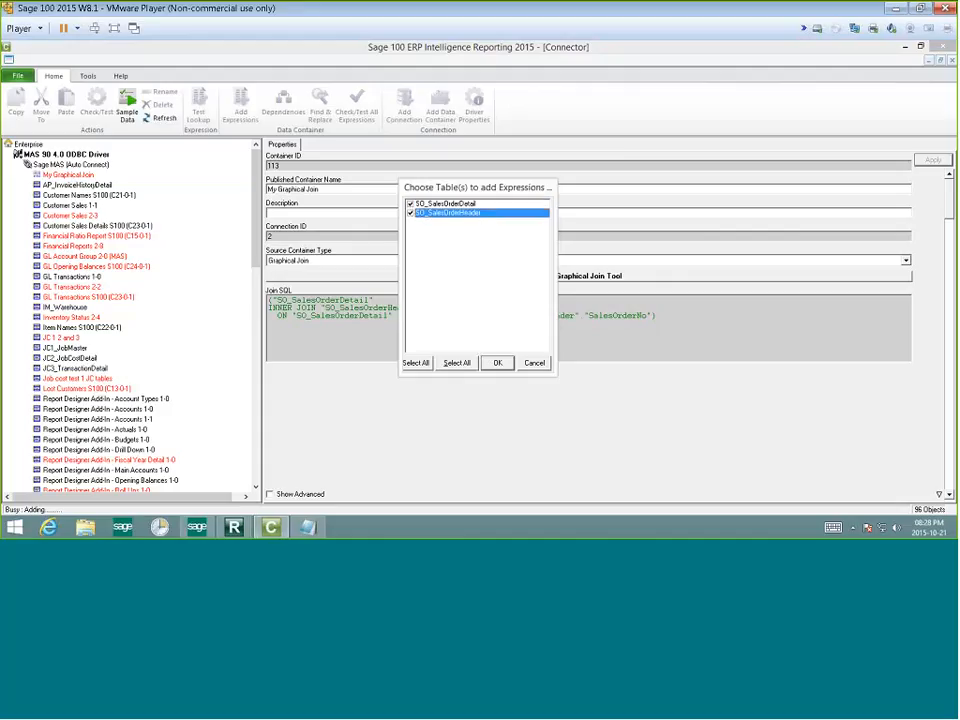
click(498, 364)
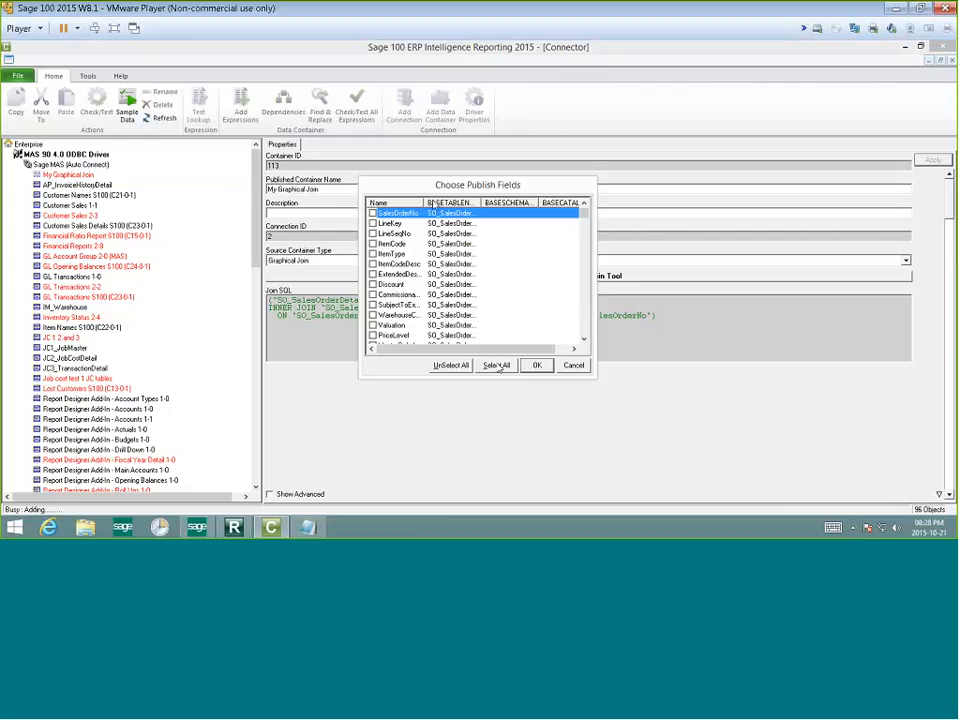
Step: Enlarge the publish fields list, widen the BASETABLENAME column to show full table names, and sort the fields by name
drag(434, 186, 433, 138)
drag(594, 329, 677, 446)
drag(663, 172, 670, 332)
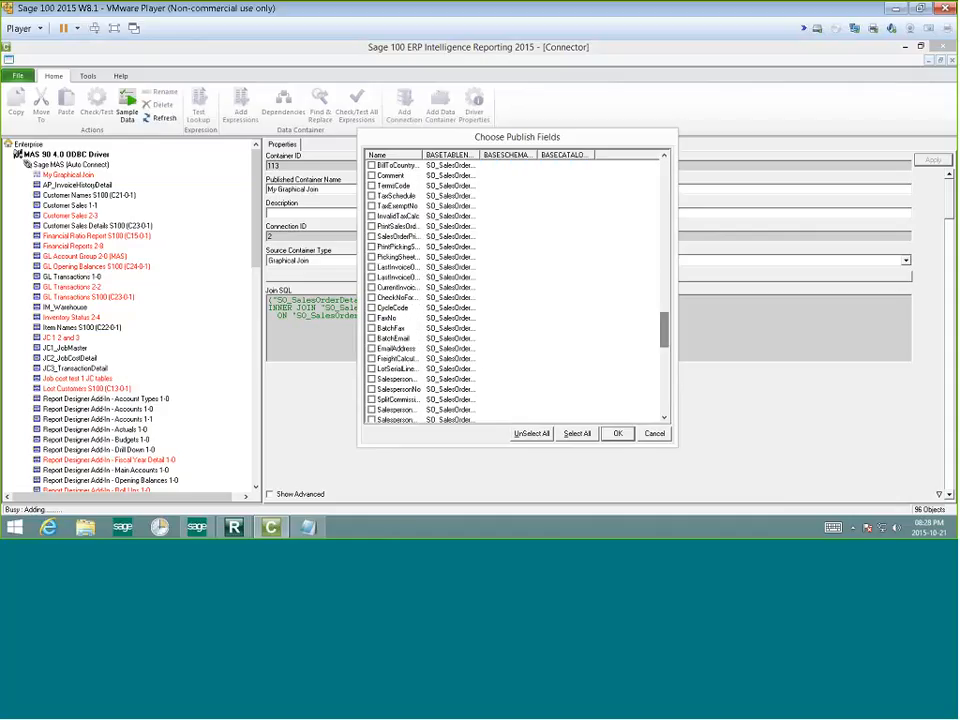
drag(480, 155, 531, 155)
drag(664, 330, 660, 168)
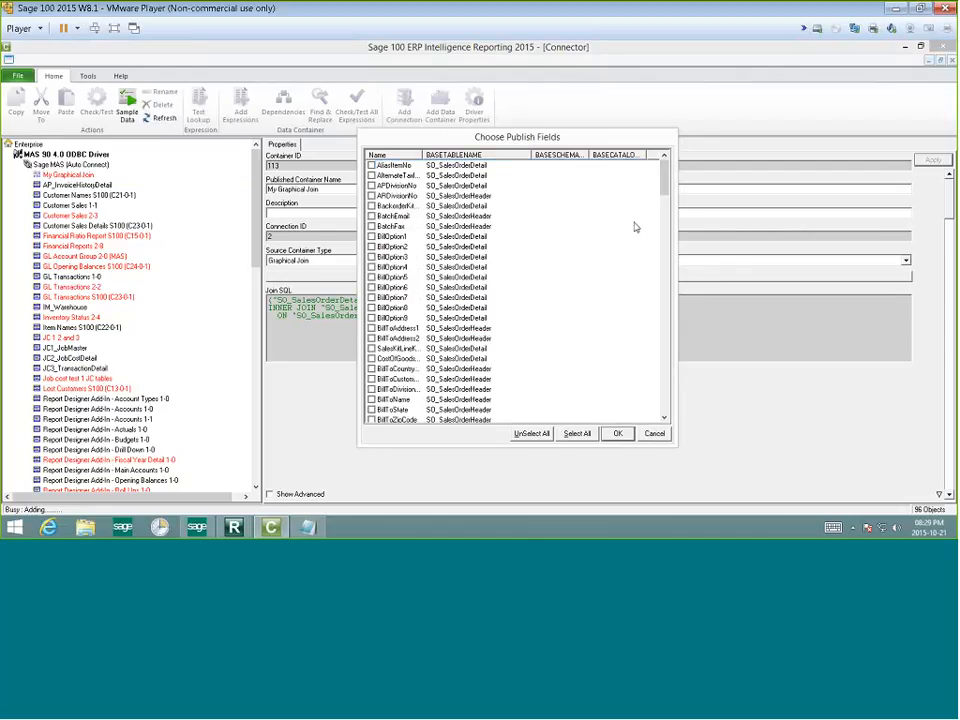
Step: Publish the CustomerNo, DiscountAmt, ExtensionAmt, ItemCode, ItemCodeDesc, OrderDate and OrderStatus fields as expressions
drag(668, 188, 665, 220)
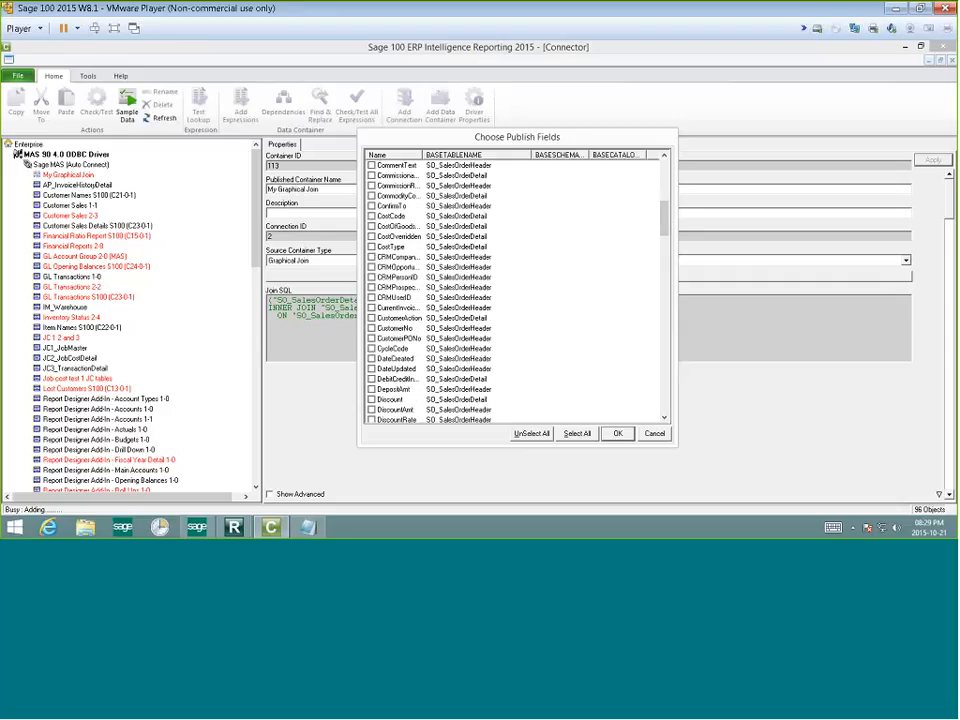
click(372, 328)
click(664, 419)
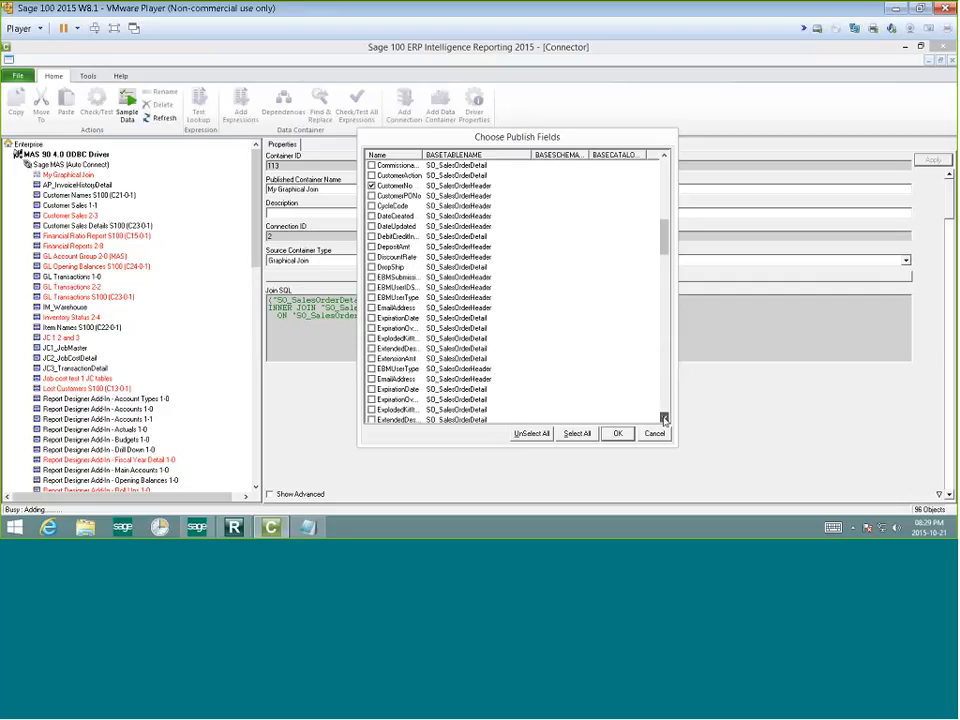
click(372, 247)
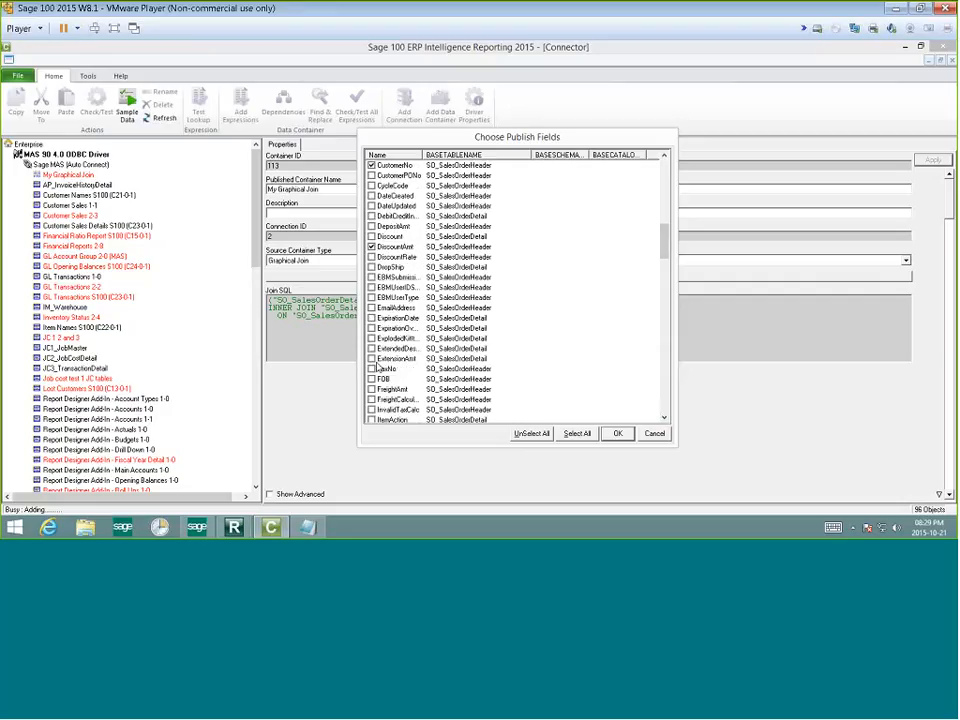
click(372, 358)
click(664, 419)
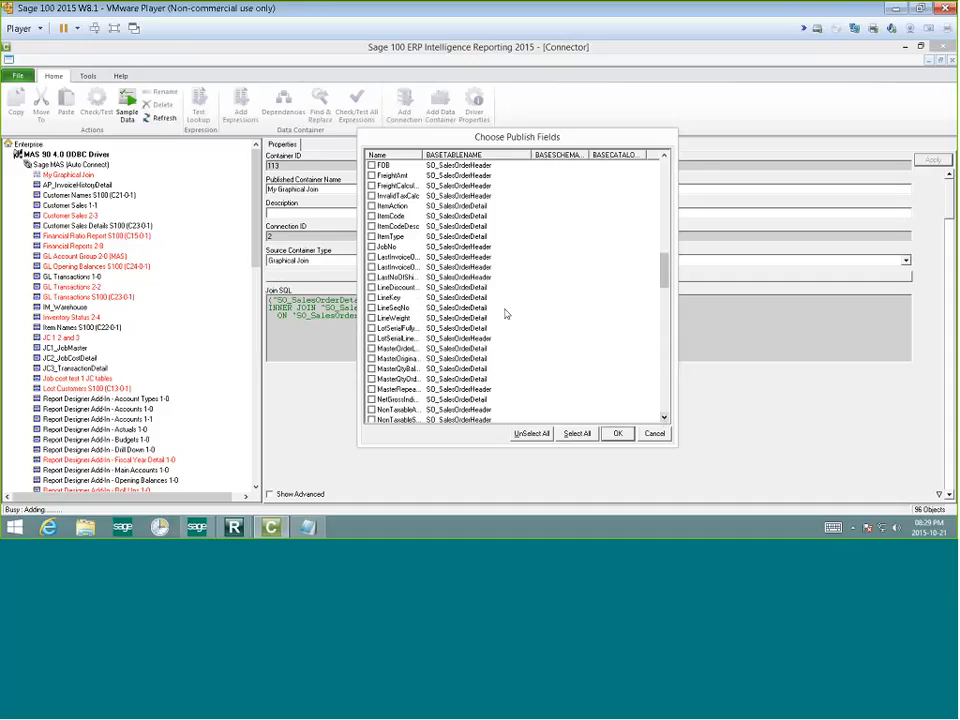
click(372, 216)
scroll(664, 417, down, 6)
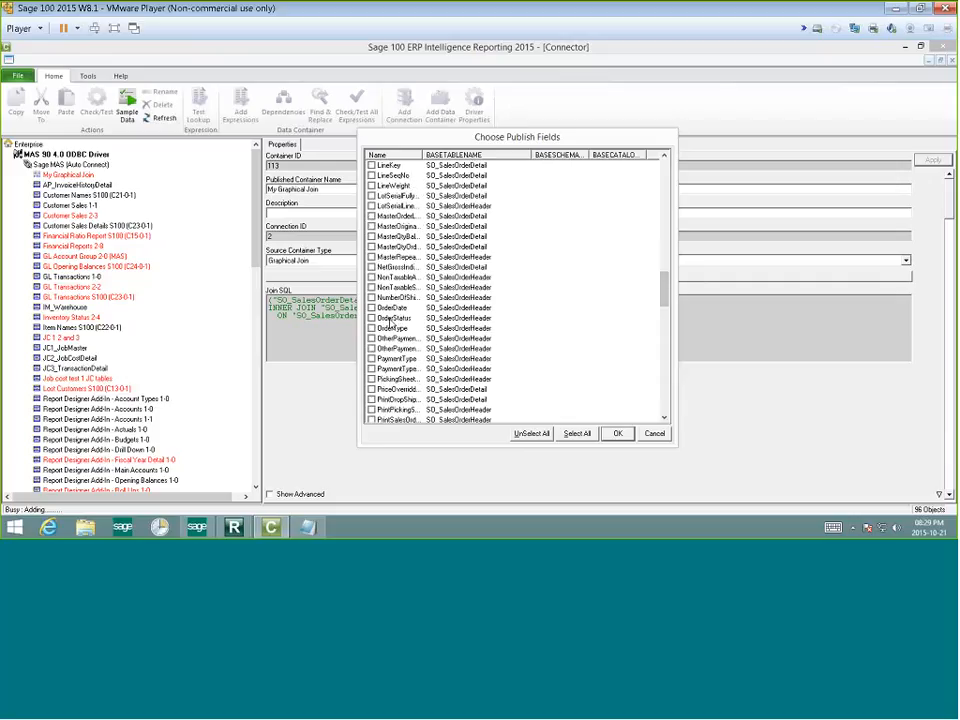
click(371, 308)
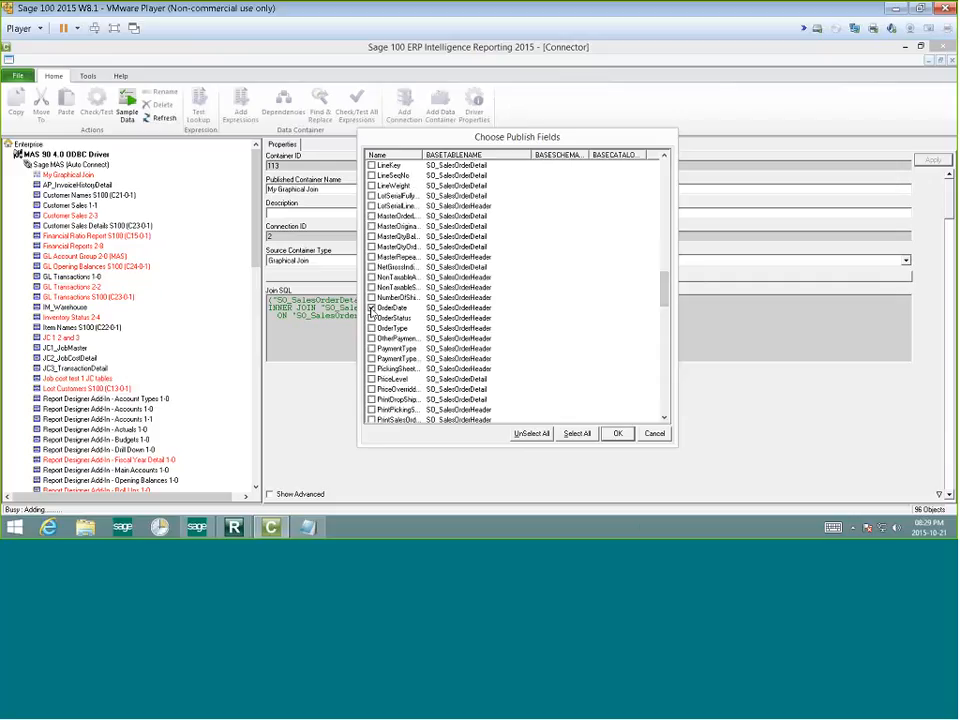
click(617, 433)
Step: Review the properties of the DiscountAmt, CustomerNo and OrderStatus expressions and of the My Graphical Join container
click(71, 187)
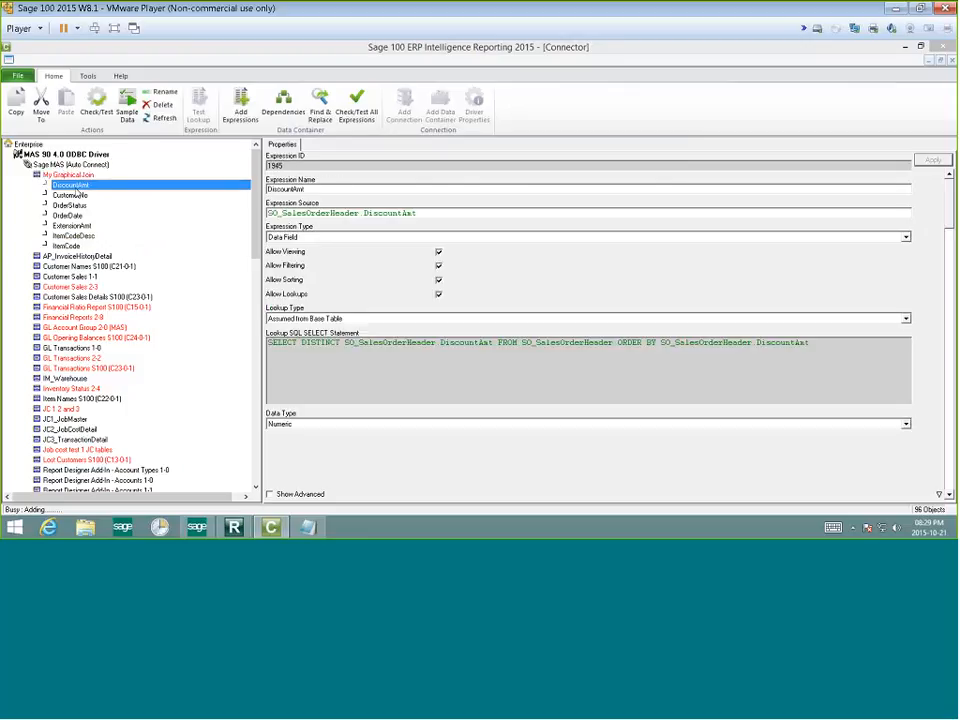
click(71, 196)
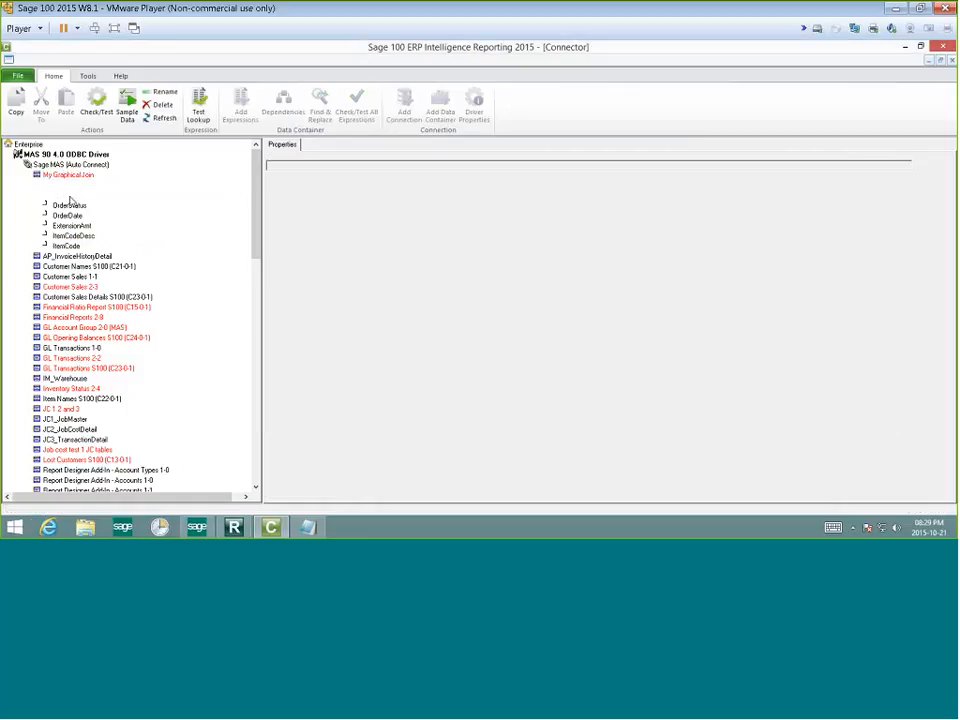
click(70, 204)
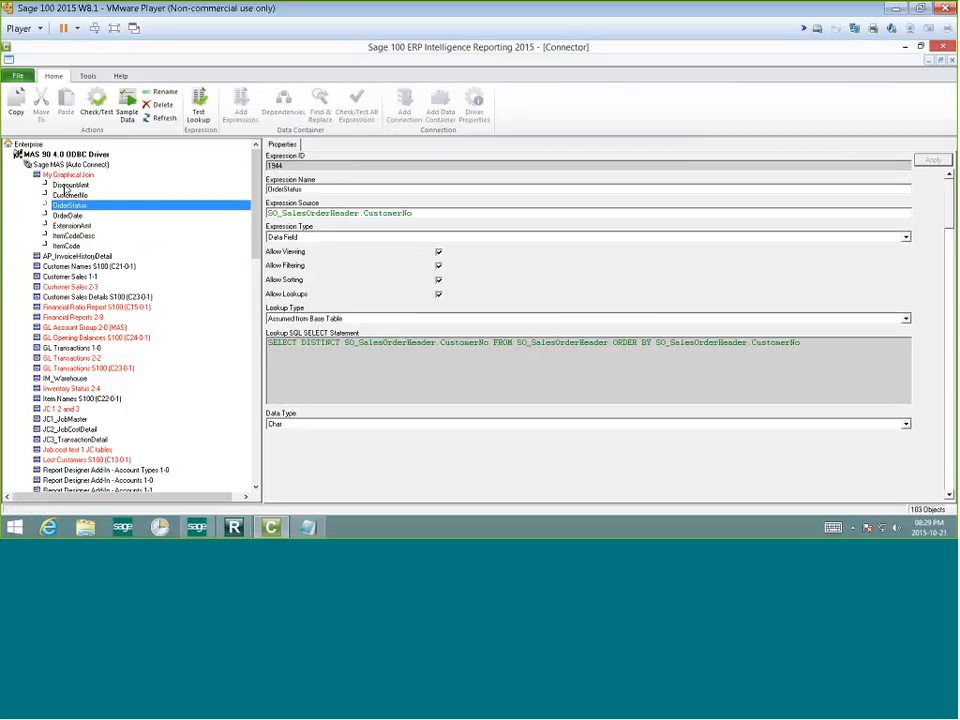
click(66, 188)
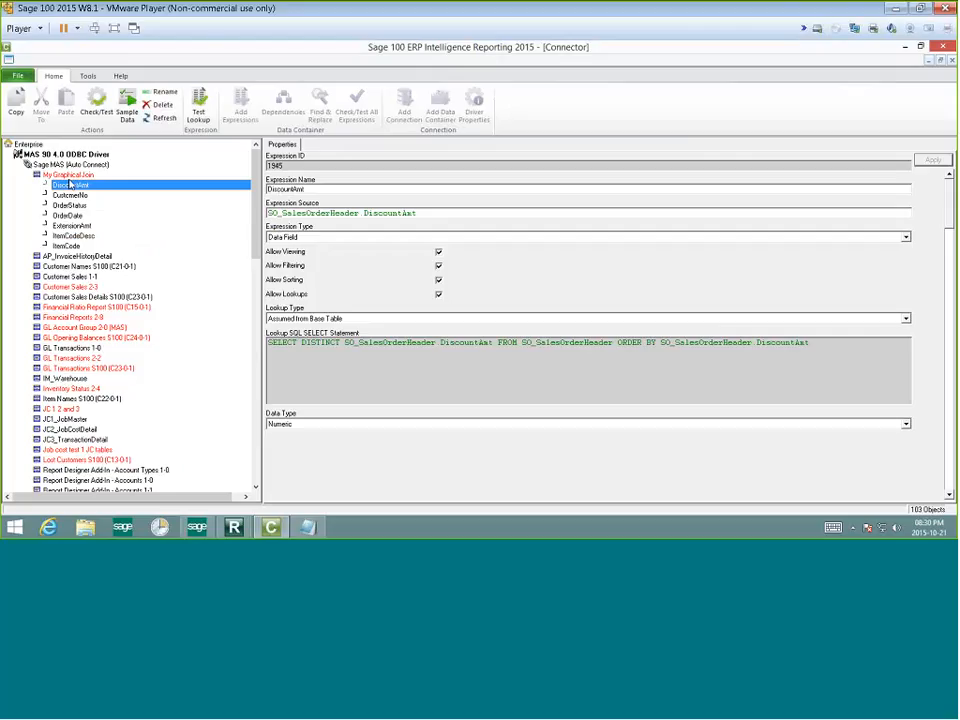
click(67, 175)
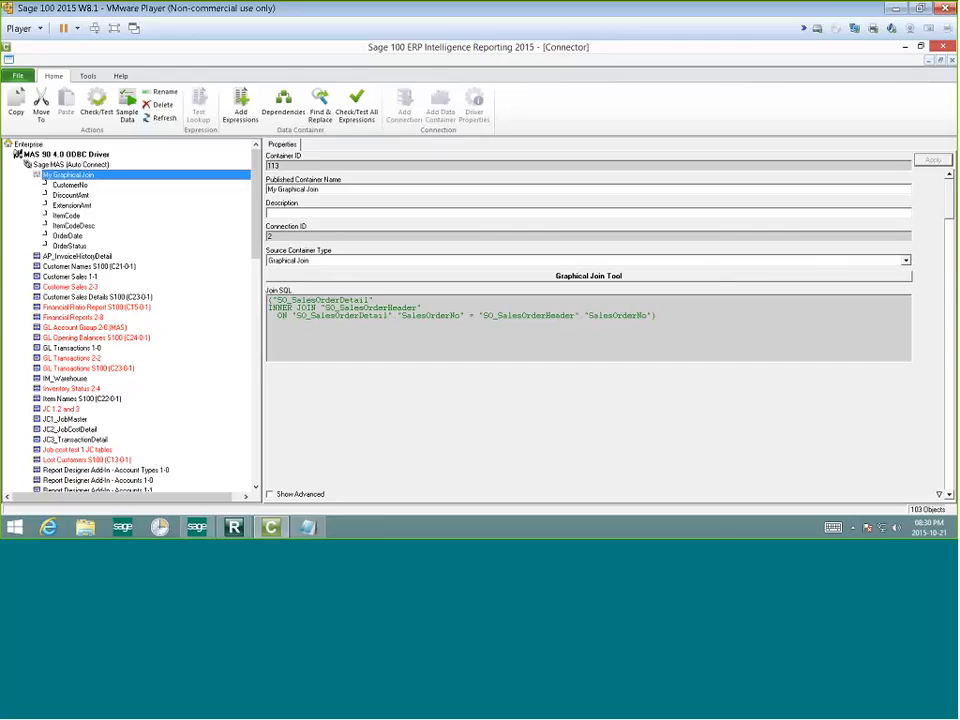
Step: Add the SO_SalesOrderHistoryDetail table to My Graphical Join in the Graphical Join Tool
click(621, 281)
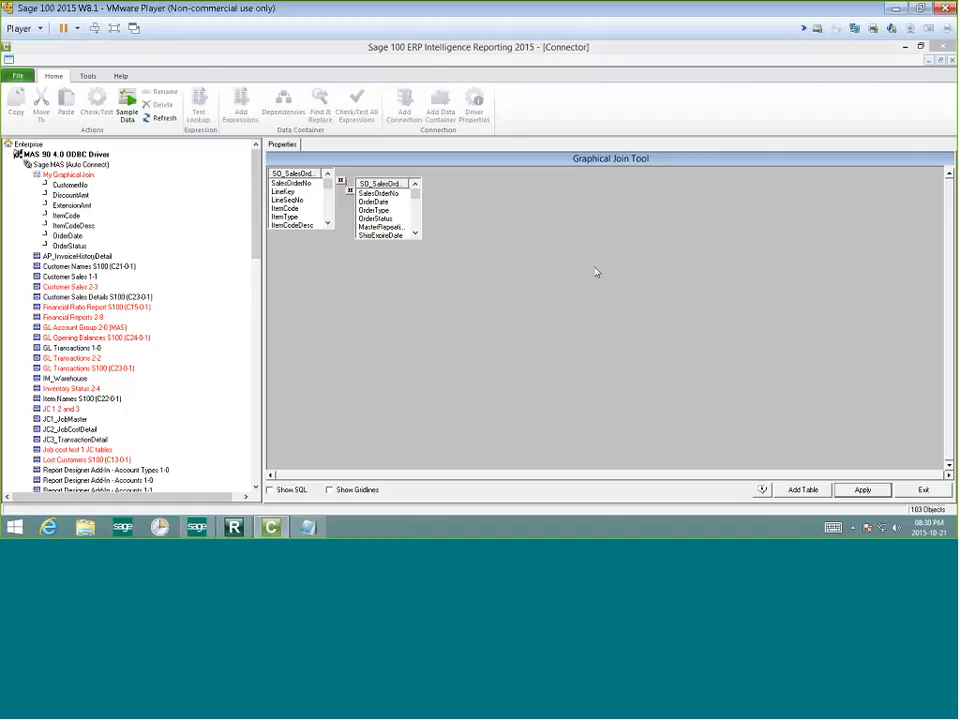
click(799, 491)
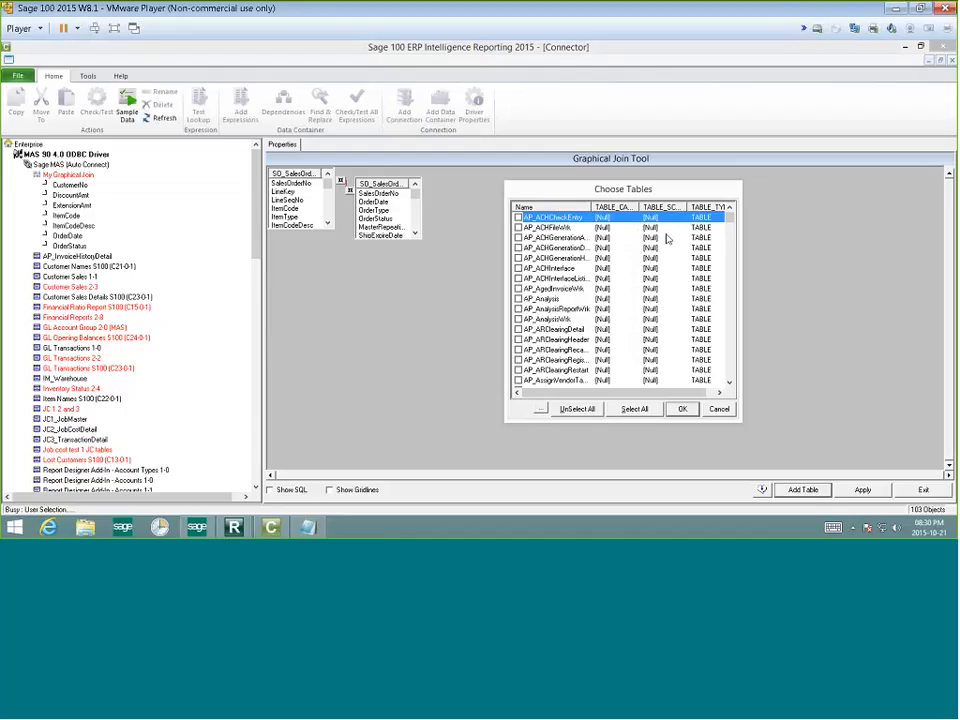
drag(729, 214, 729, 324)
drag(592, 206, 632, 206)
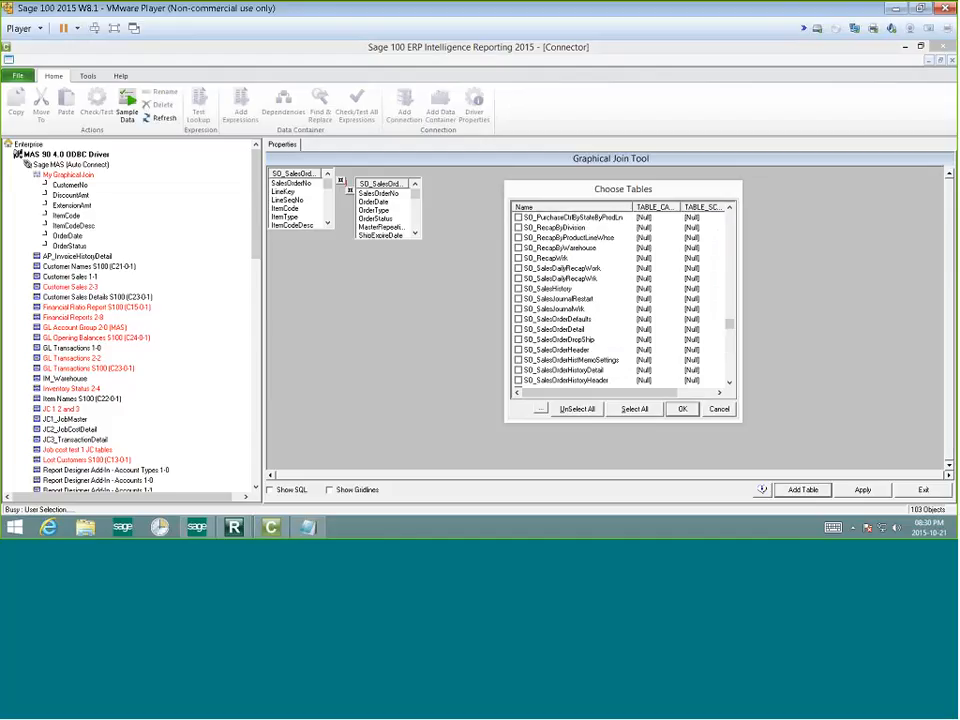
click(585, 372)
click(682, 409)
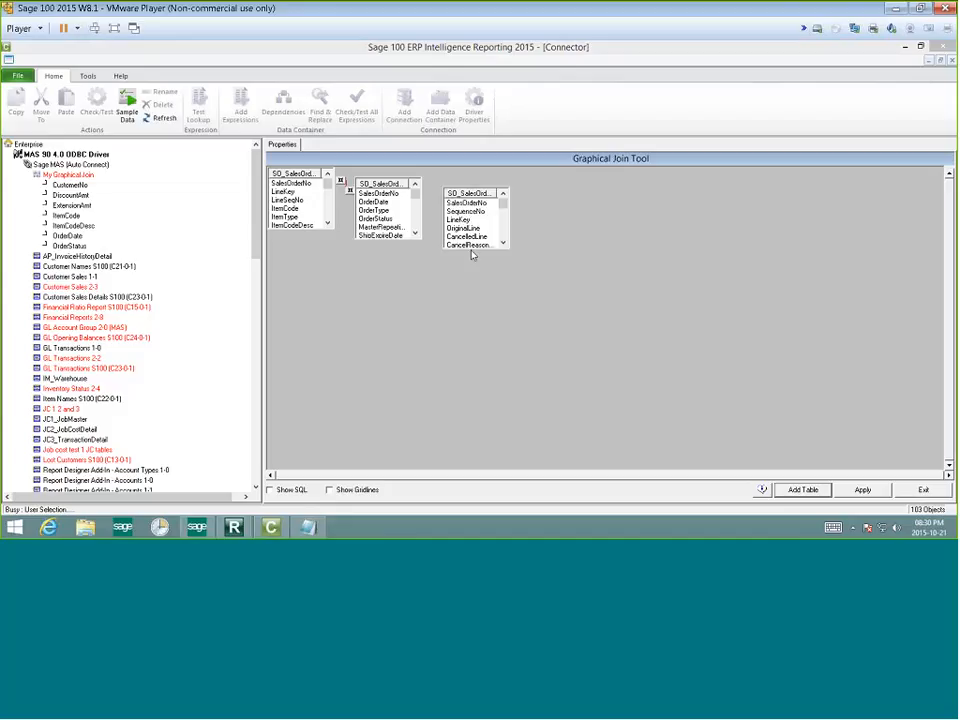
Step: Examine the fields of the SO_SalesOrderHistoryDetail and SO_SalesOrderHeader tables for a common field to join on
click(455, 246)
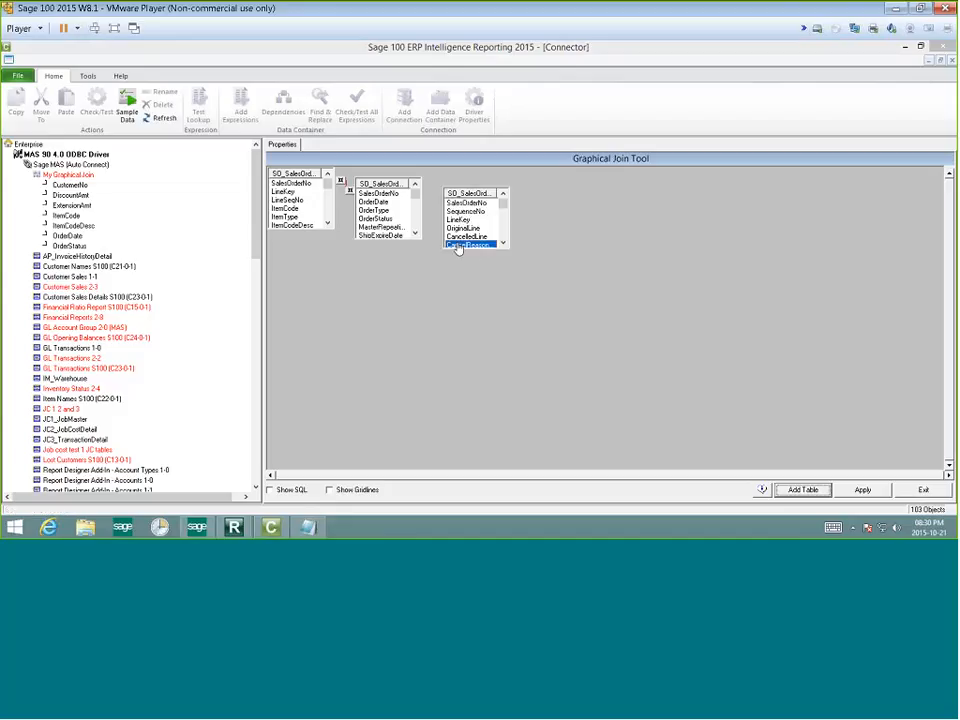
click(472, 243)
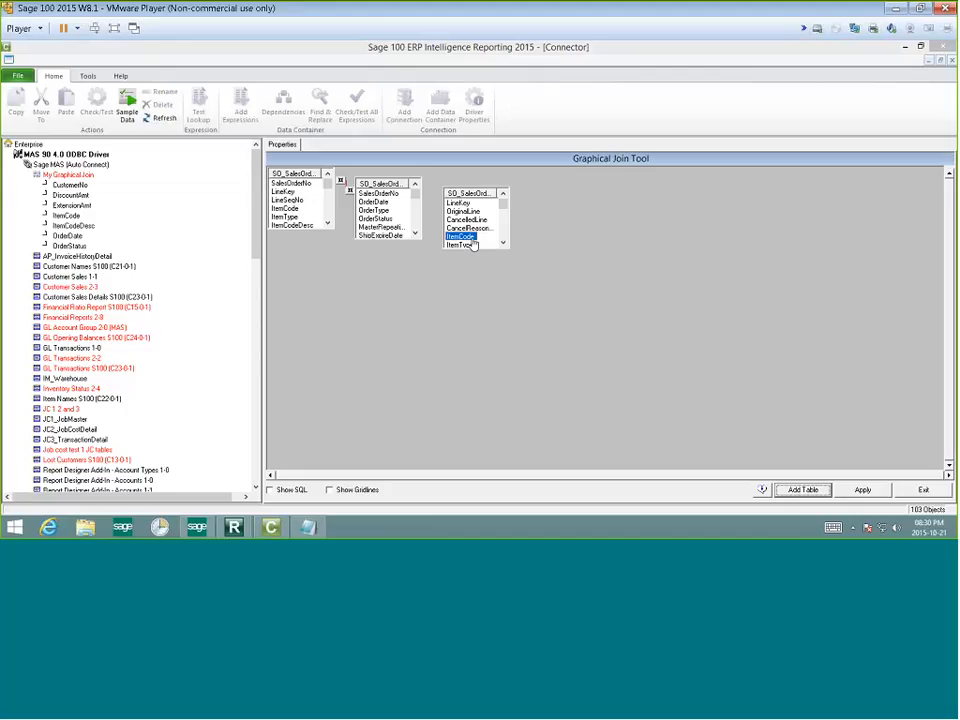
drag(507, 206, 503, 194)
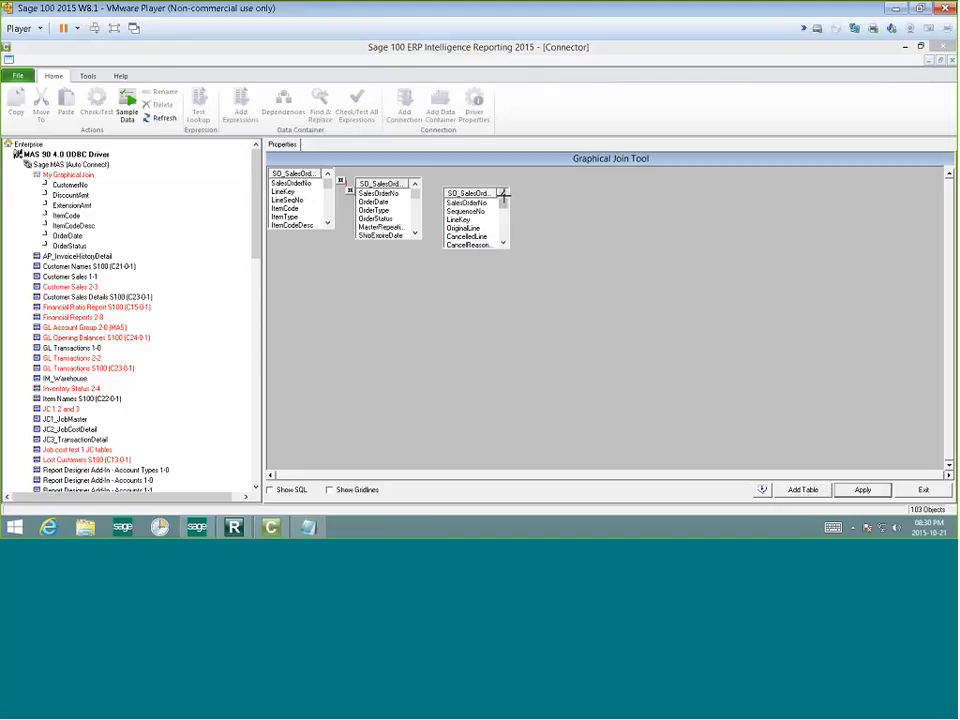
click(503, 242)
click(503, 242)
click(503, 242)
click(503, 242)
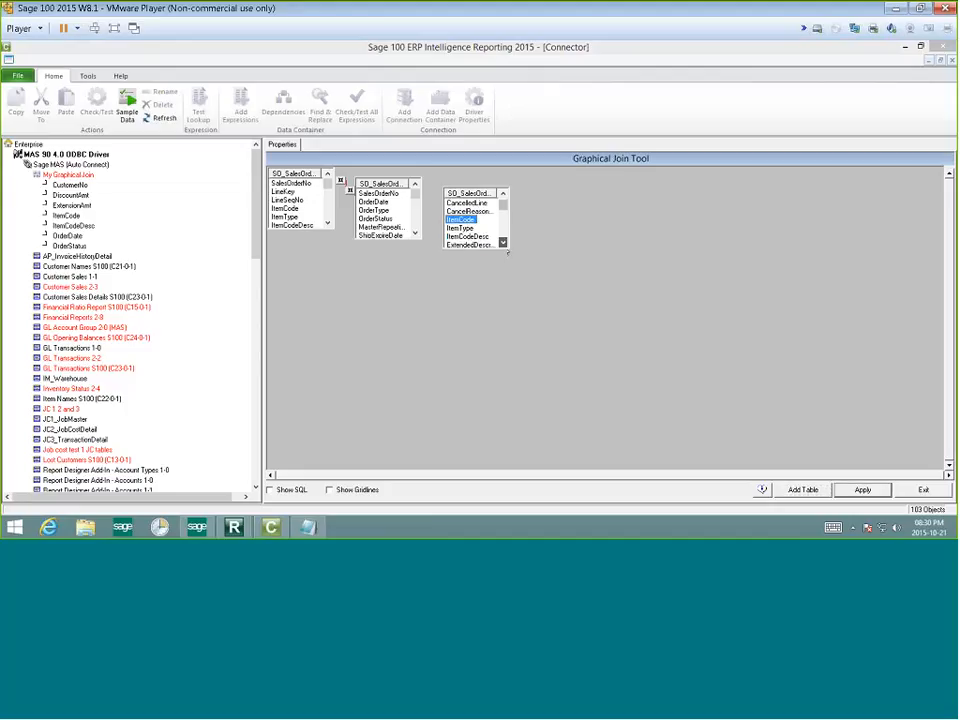
click(503, 243)
click(503, 243)
click(503, 243)
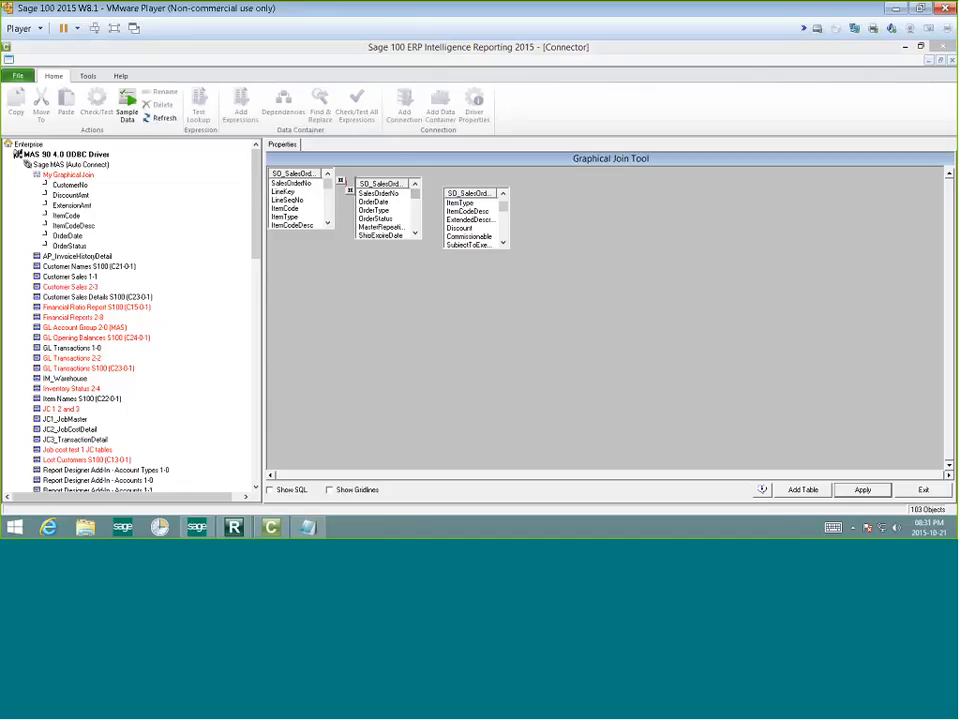
click(416, 234)
click(416, 234)
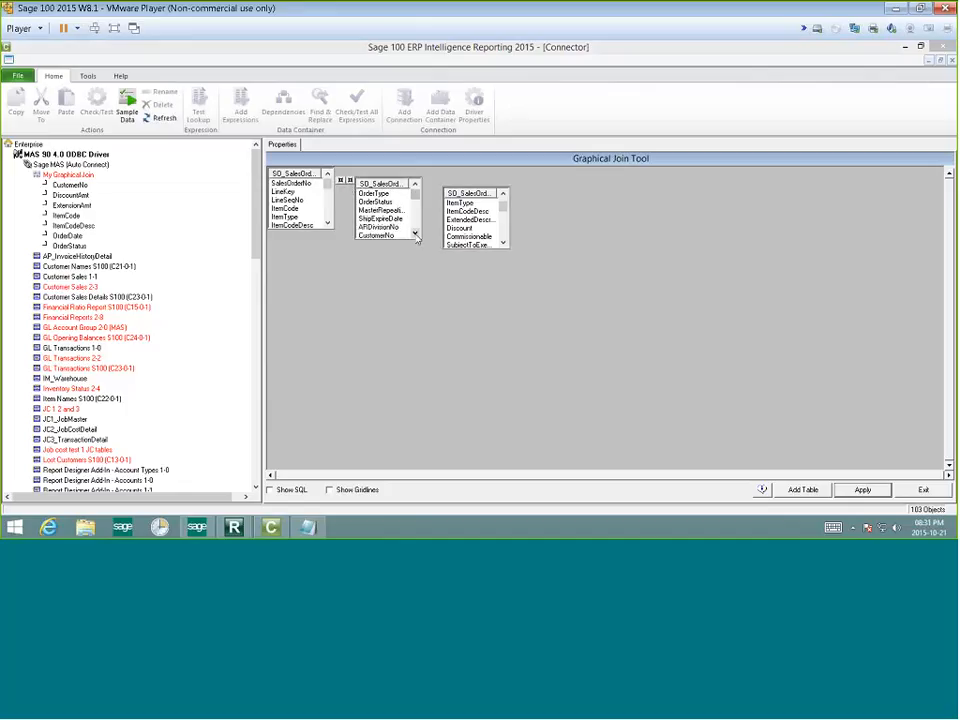
drag(503, 208, 503, 214)
click(505, 195)
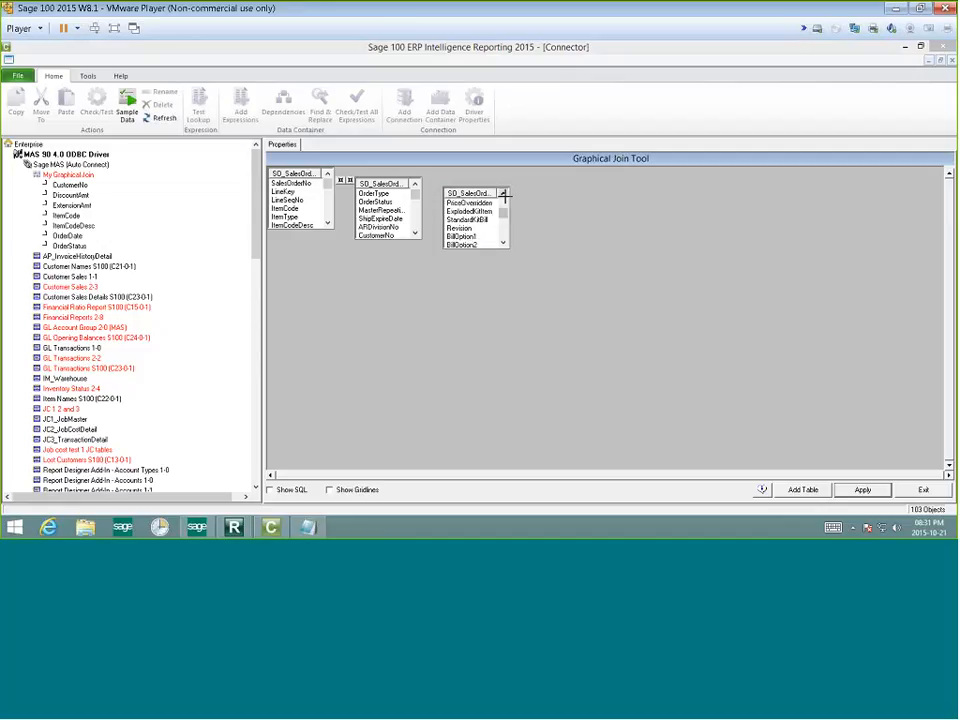
click(505, 195)
click(505, 195)
click(505, 195)
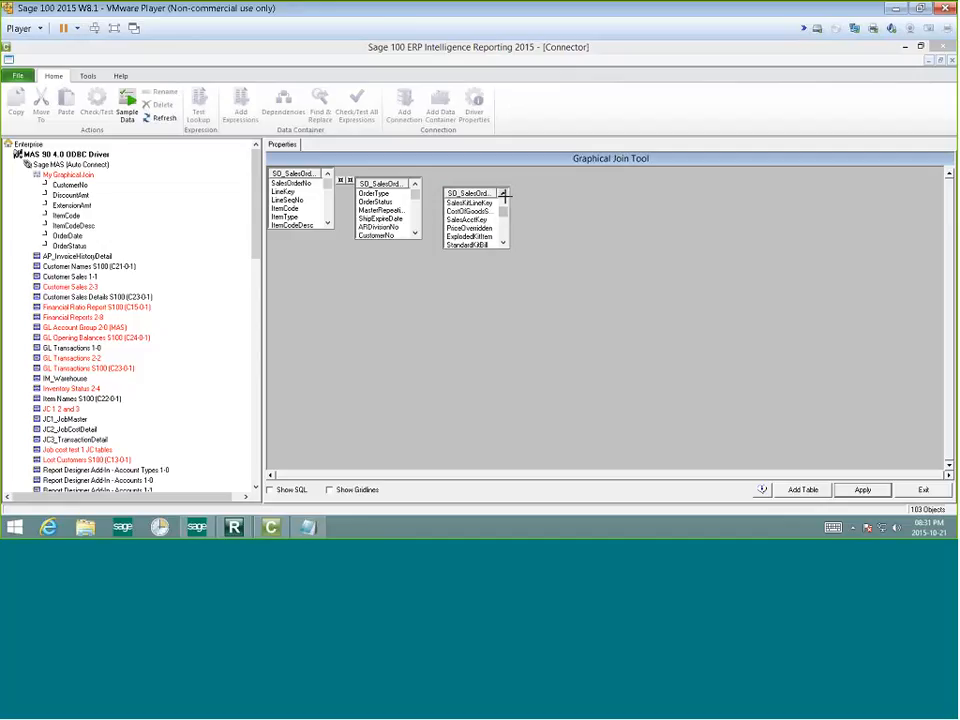
click(505, 195)
click(505, 195)
click(505, 195)
click(505, 195)
click(505, 195)
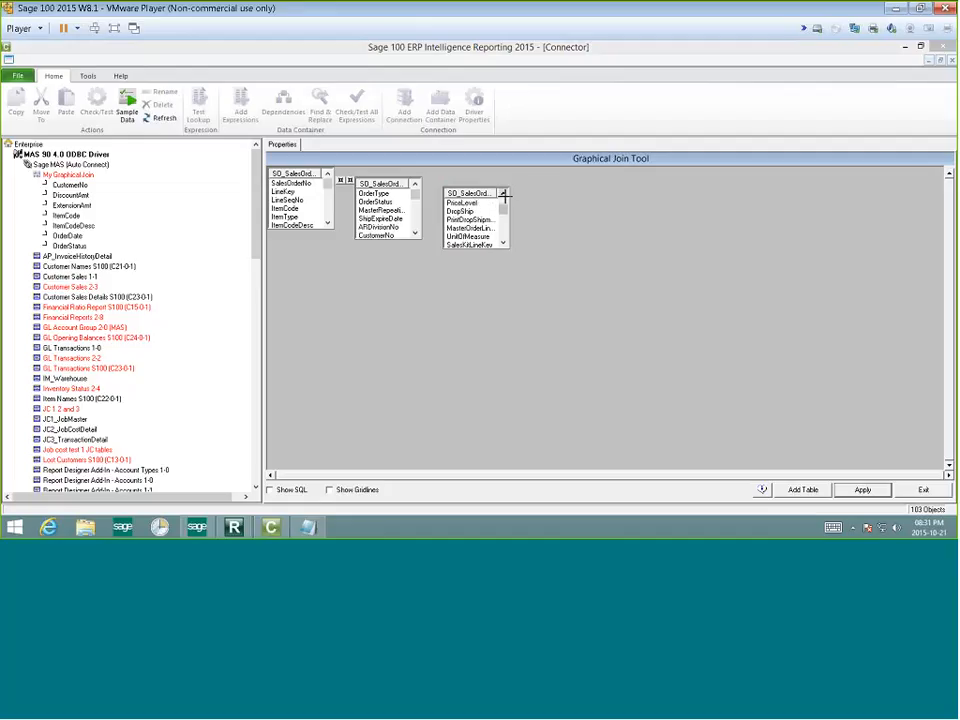
click(505, 195)
click(505, 195)
click(505, 195)
click(505, 195)
click(505, 195)
click(505, 195)
click(505, 195)
click(505, 195)
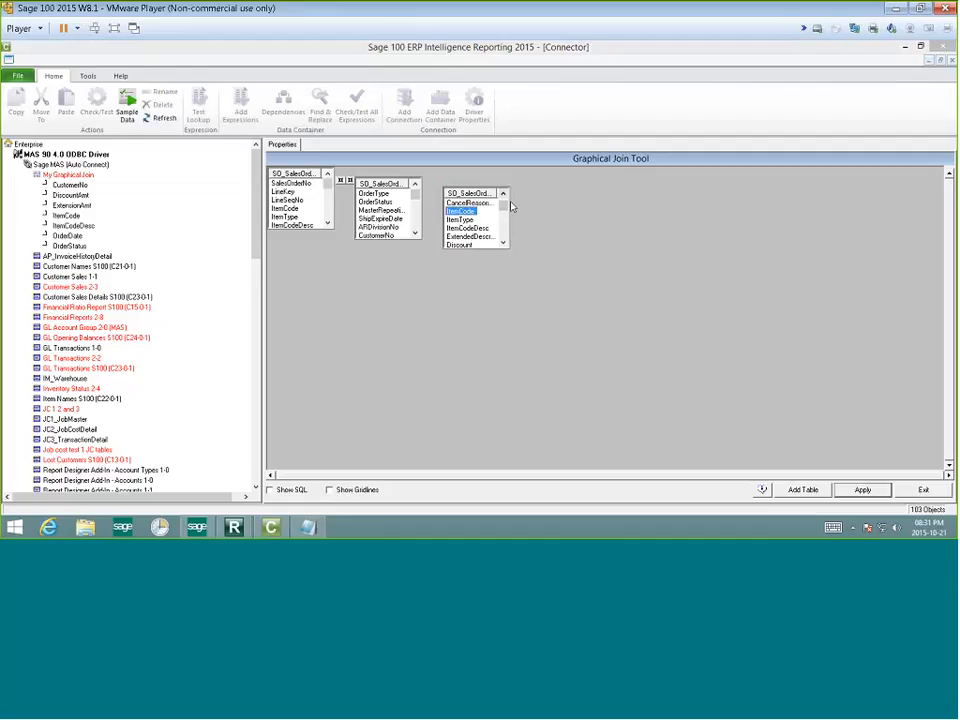
click(505, 195)
click(505, 195)
click(505, 195)
click(505, 195)
click(505, 195)
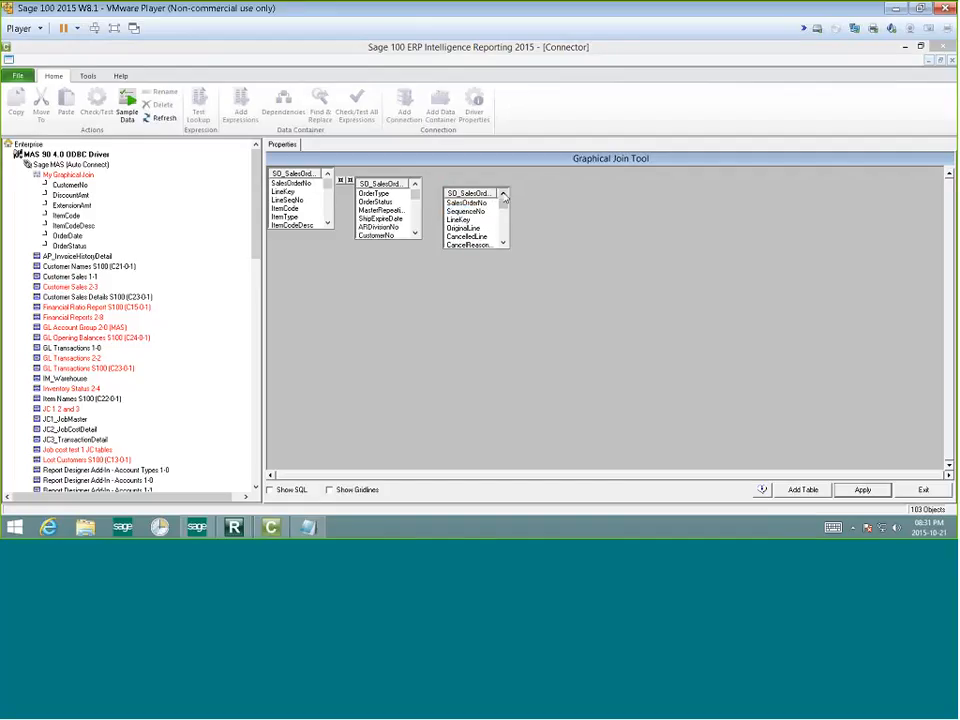
drag(505, 200, 507, 213)
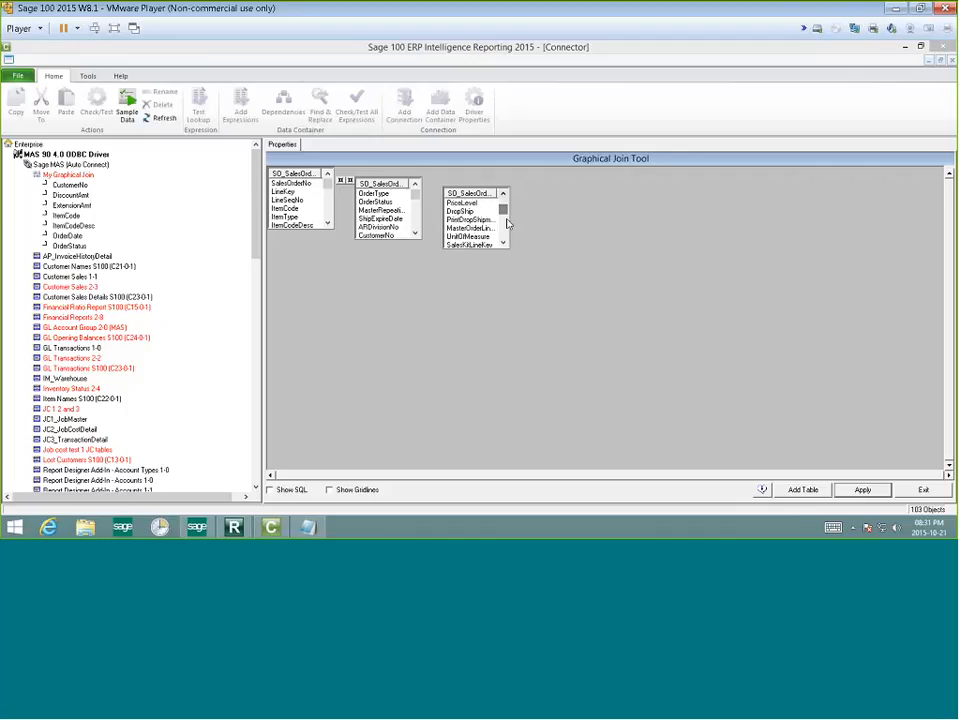
click(504, 245)
click(504, 245)
click(504, 245)
click(504, 245)
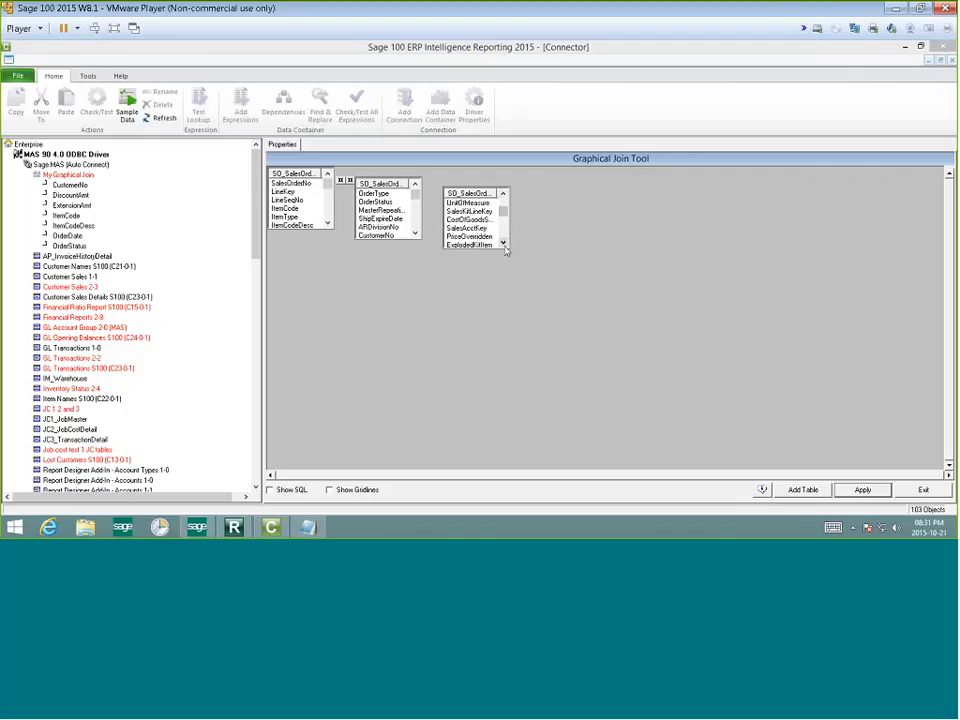
click(504, 245)
click(504, 245)
click(504, 245)
click(504, 245)
click(504, 245)
click(504, 245)
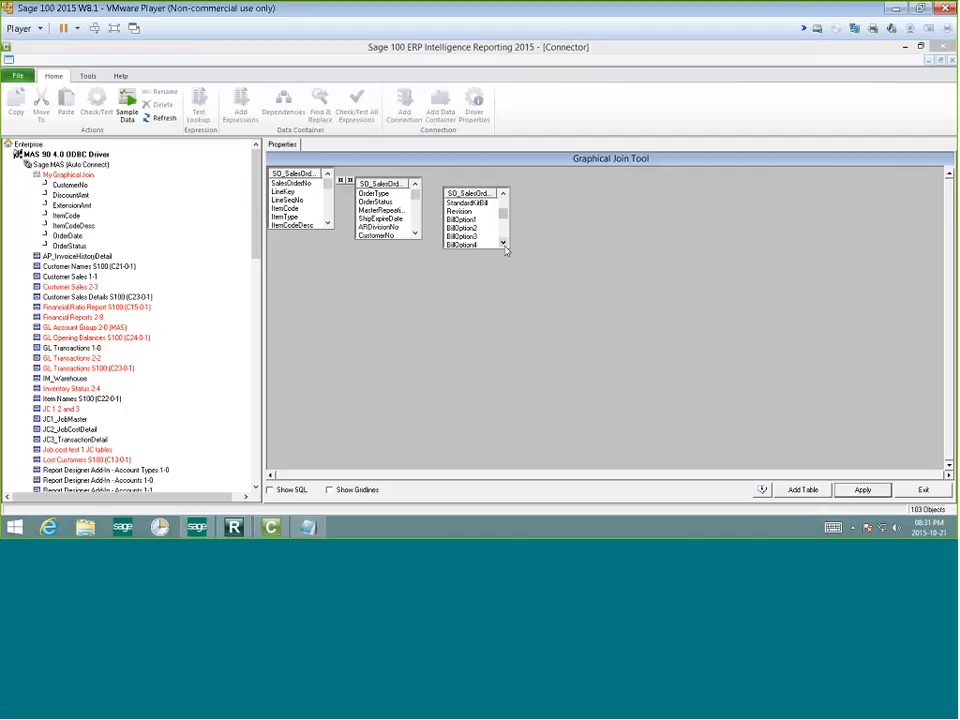
click(504, 245)
click(504, 245)
click(504, 245)
click(503, 246)
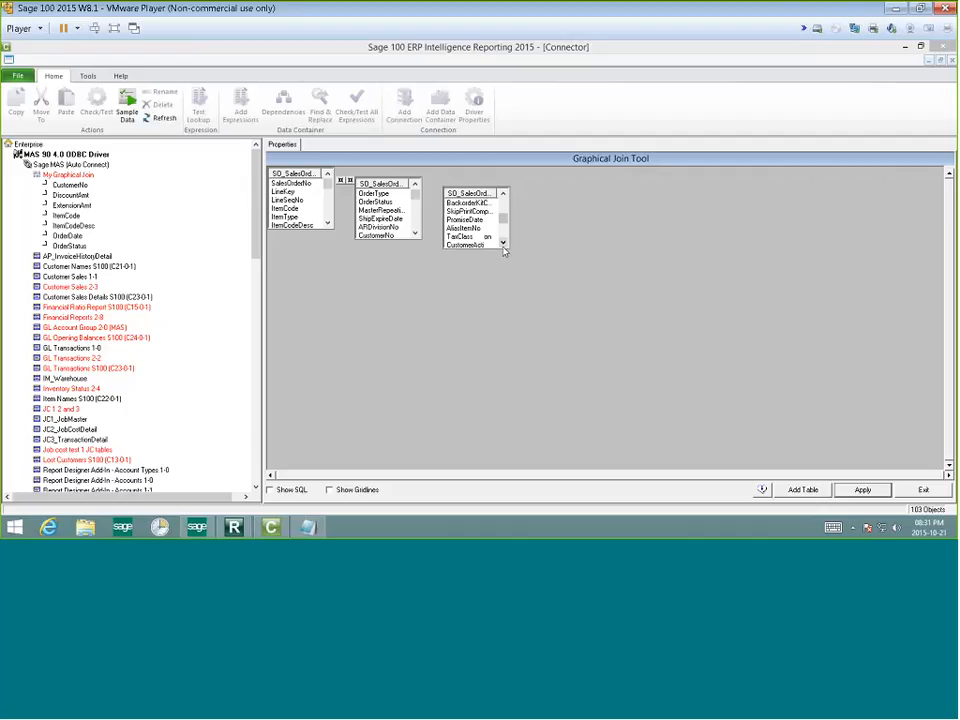
click(503, 245)
click(503, 245)
click(503, 245)
click(503, 245)
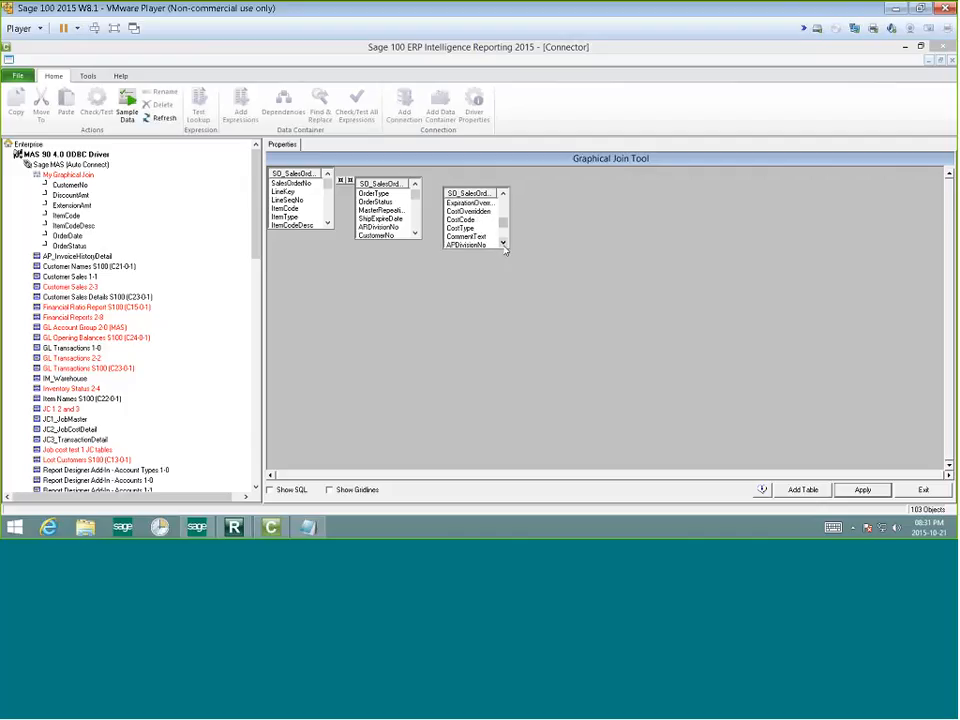
click(503, 245)
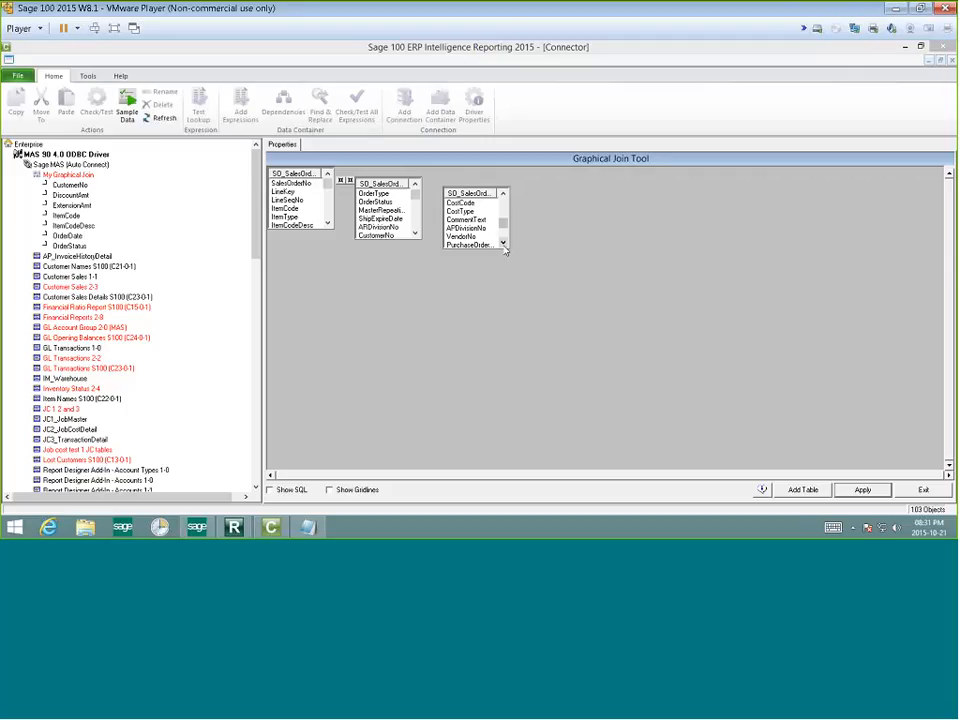
click(503, 245)
click(503, 245)
click(503, 245)
click(503, 245)
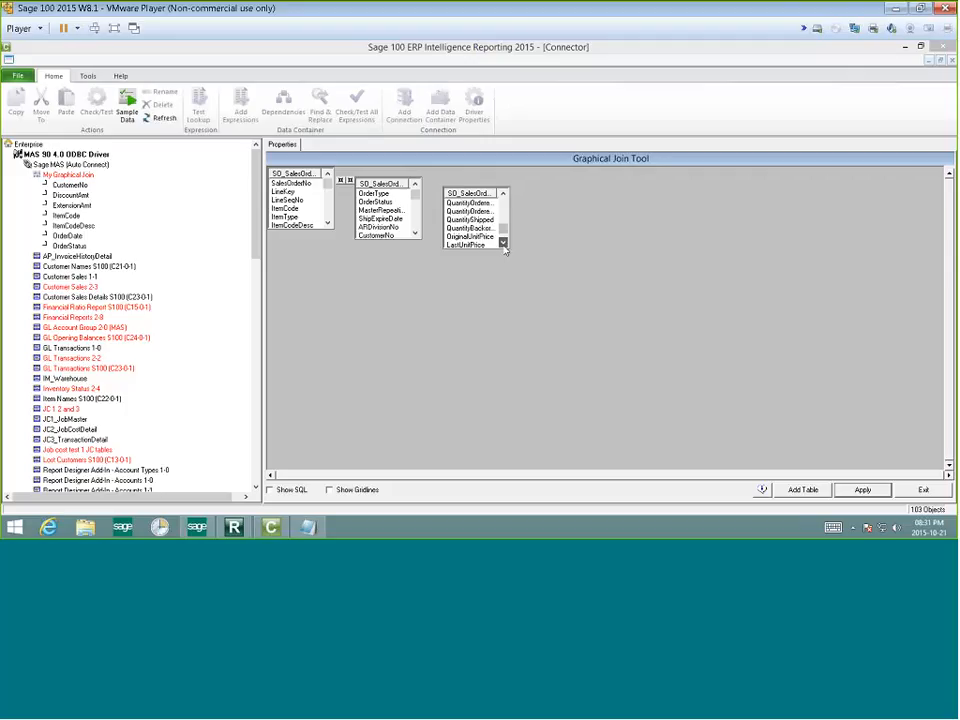
click(503, 245)
click(503, 245)
click(503, 245)
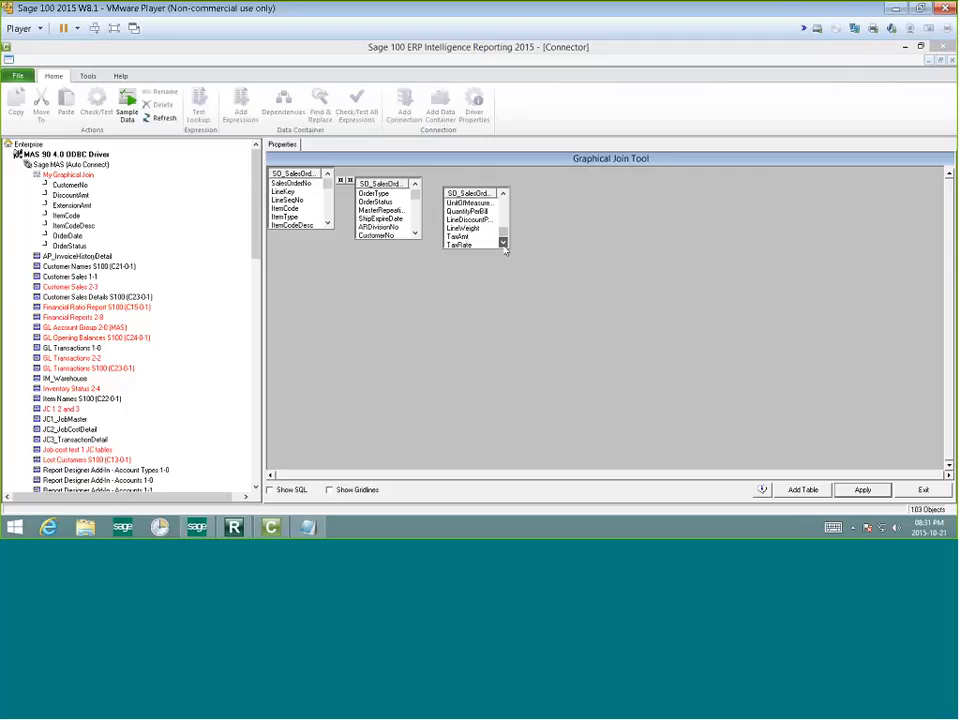
click(506, 233)
scroll(507, 233, up, 3)
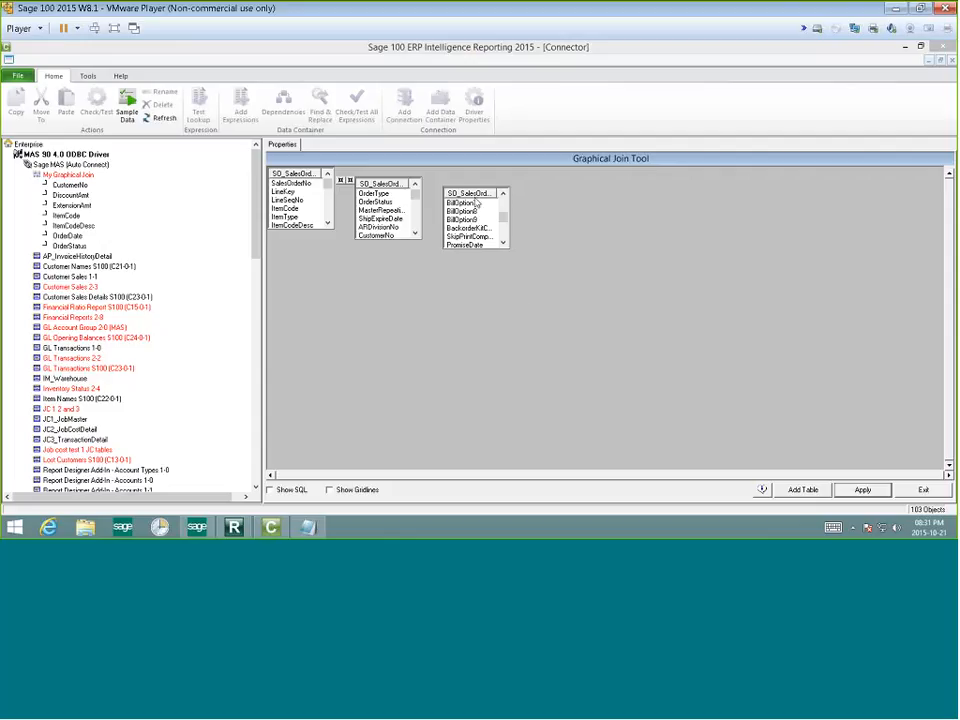
drag(505, 220, 506, 210)
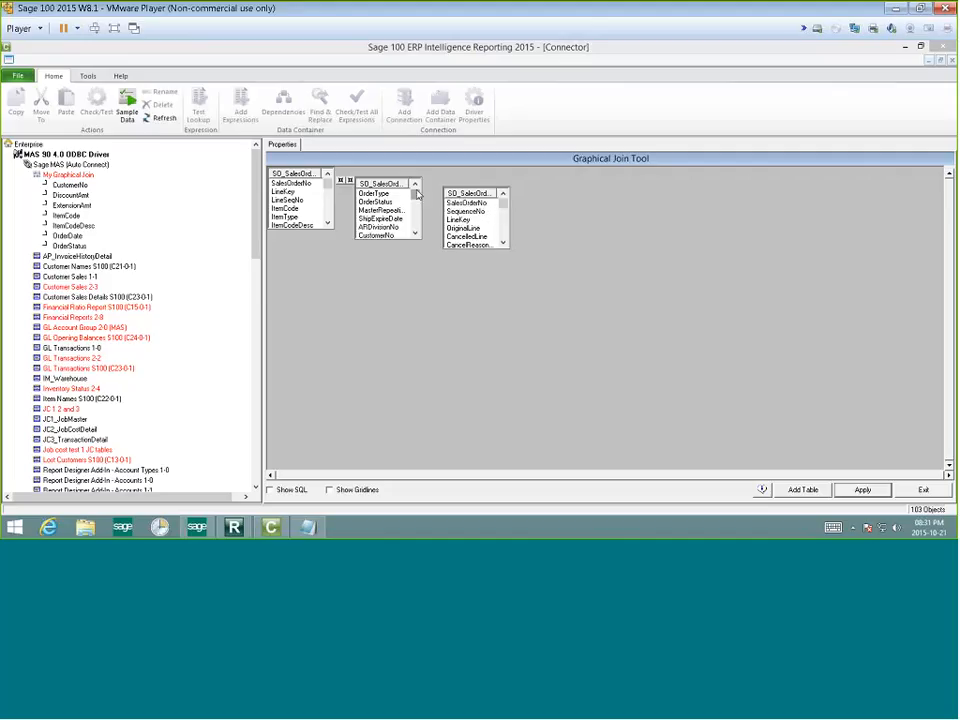
Step: Join SO_SalesOrderHeader to SO_SalesOrderHistoryDetail on their SalesOrderNo fields and apply the graphical join
drag(417, 194, 416, 190)
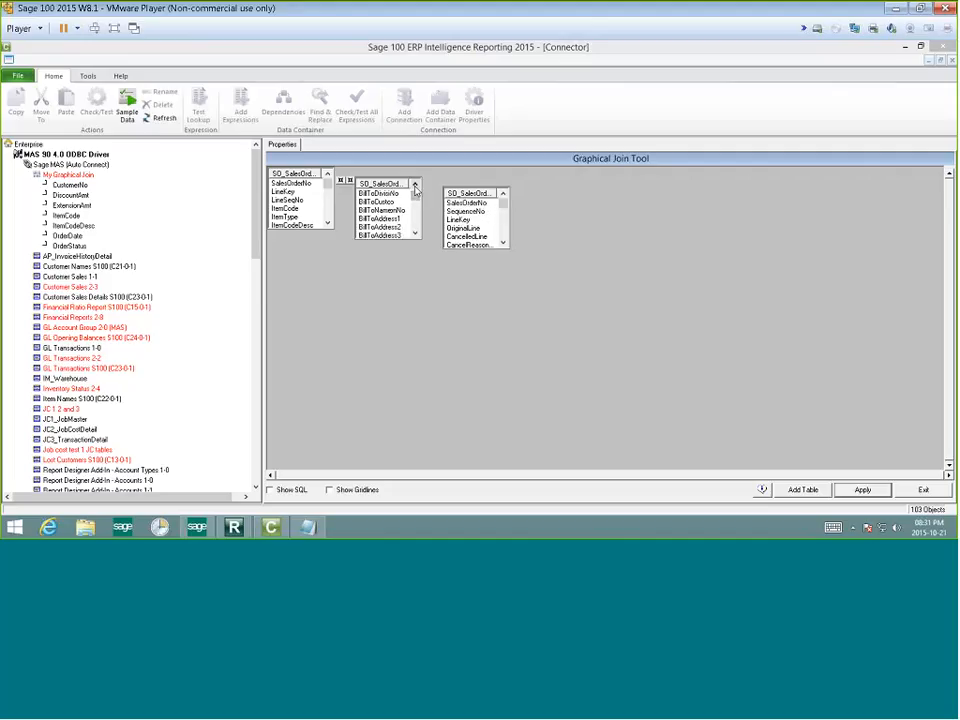
click(415, 188)
click(415, 188)
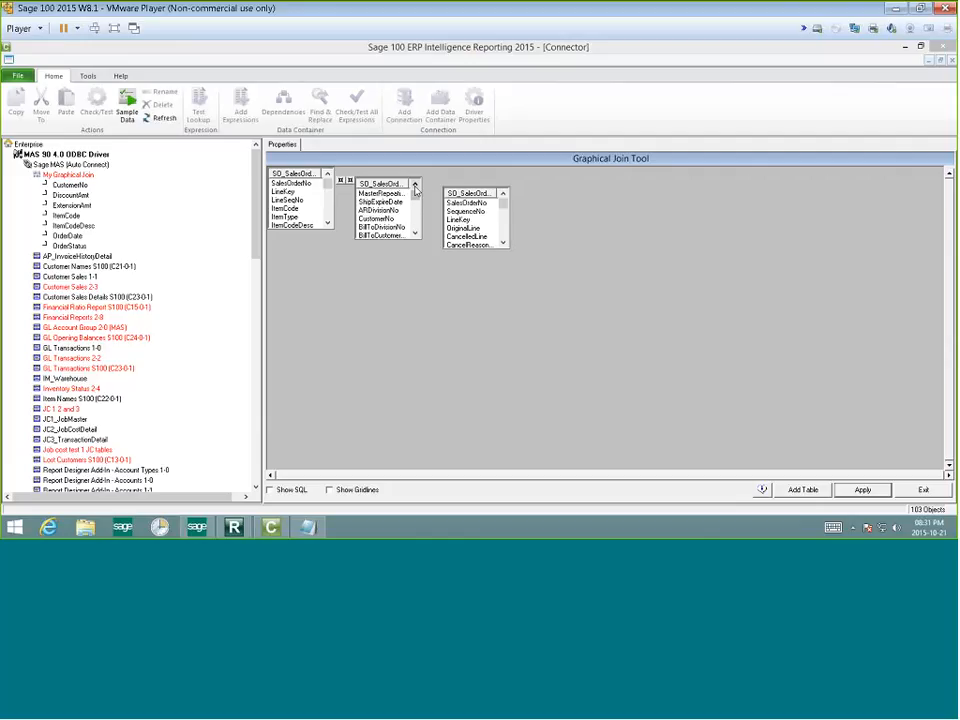
click(415, 187)
click(416, 185)
click(416, 185)
click(416, 185)
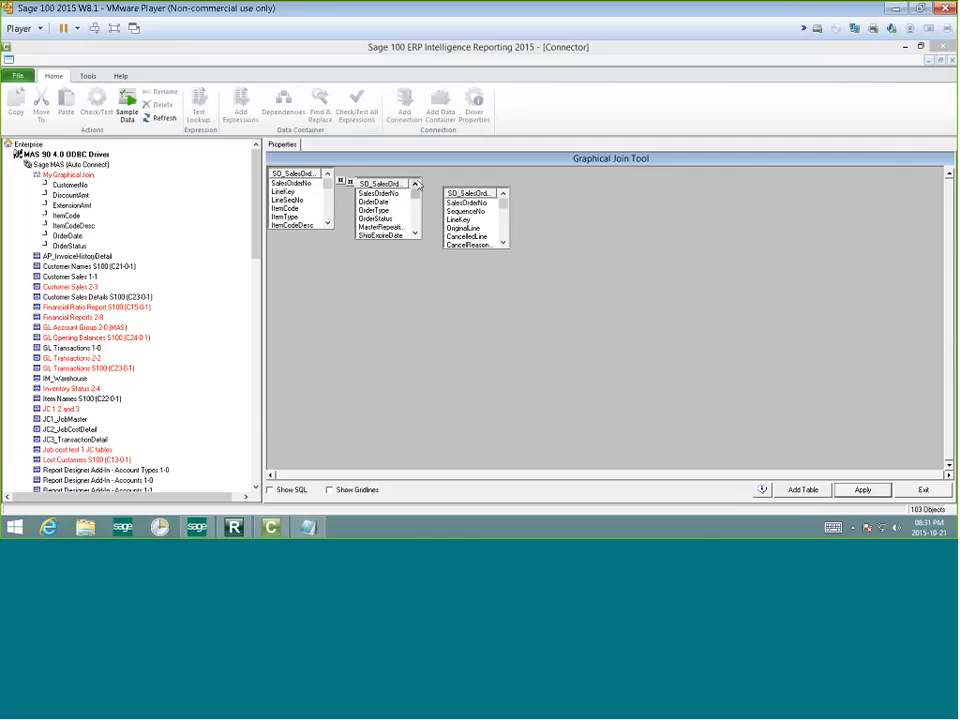
drag(398, 193, 451, 210)
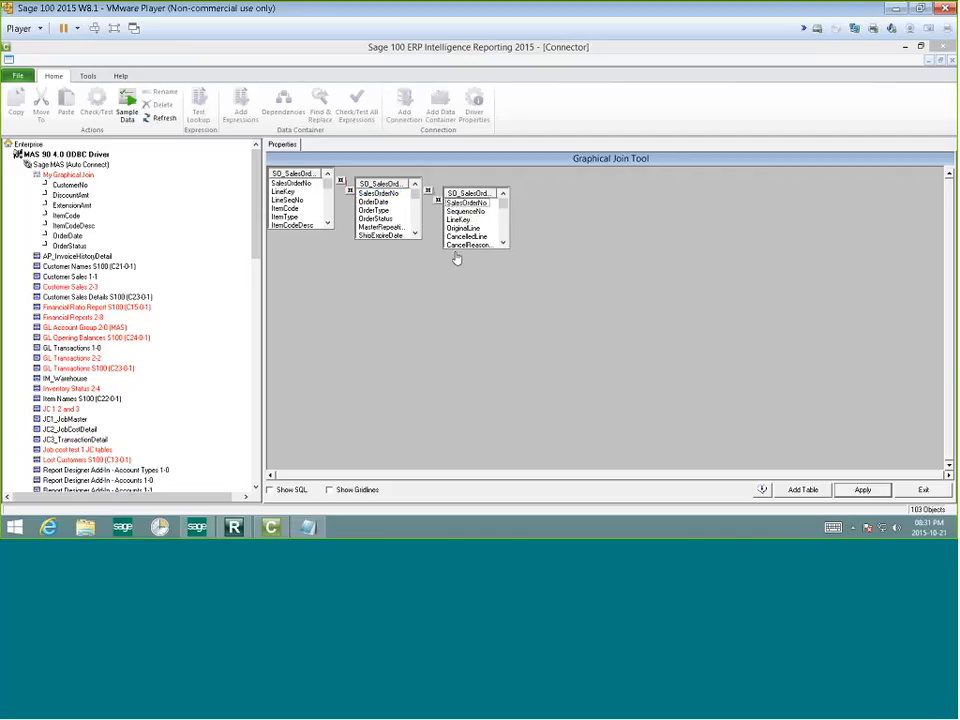
click(859, 491)
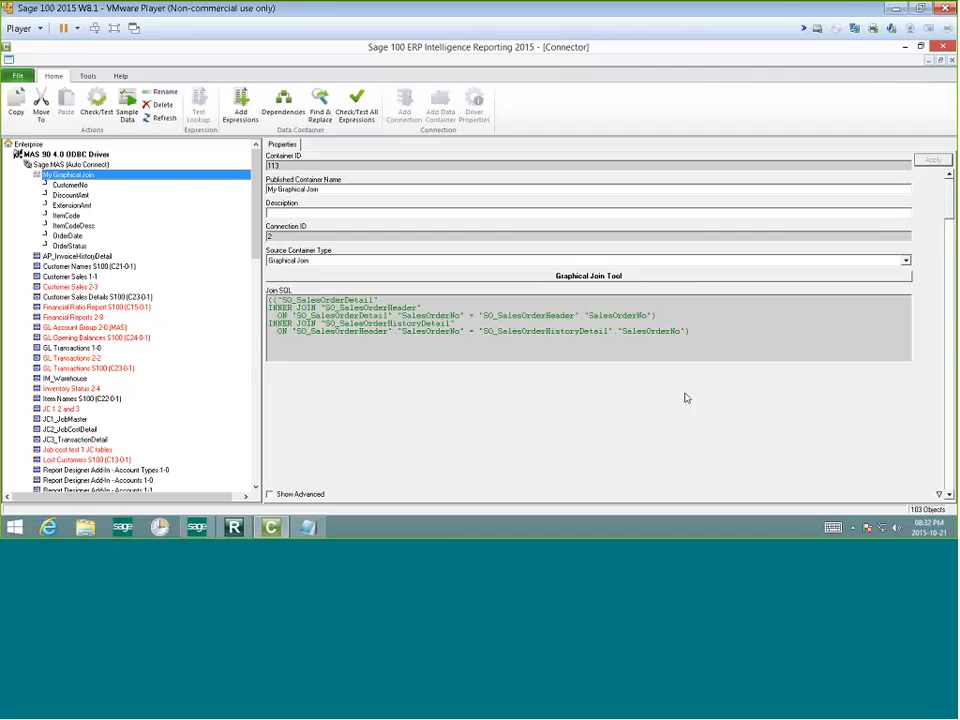
Step: Collapse the My Graphical Join container's expressions and run a check/test on the container
click(78, 177)
double_click(79, 178)
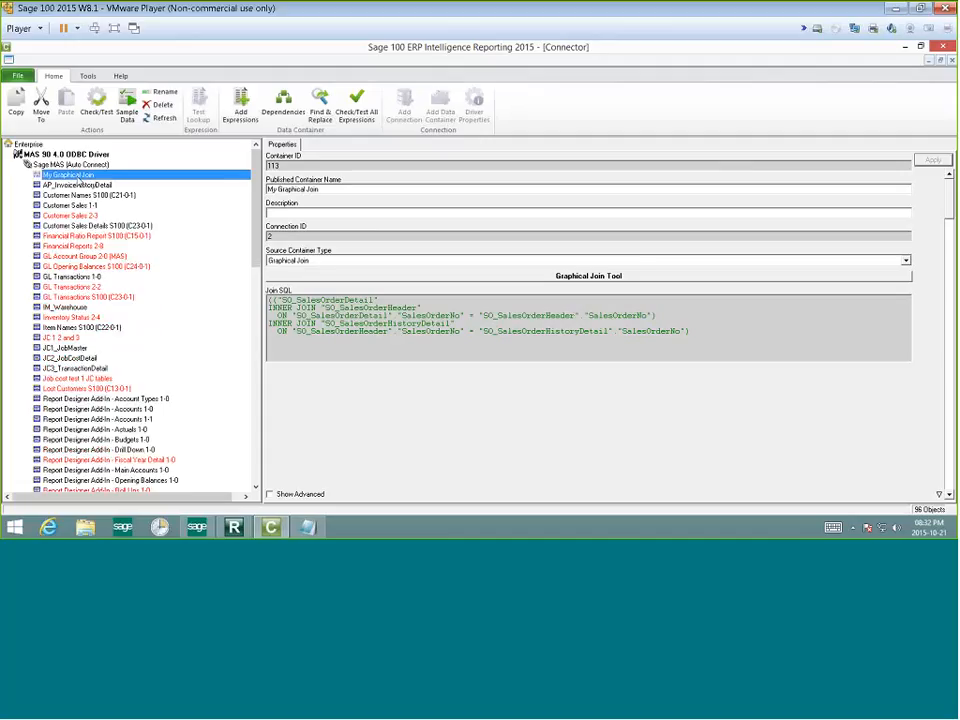
click(81, 187)
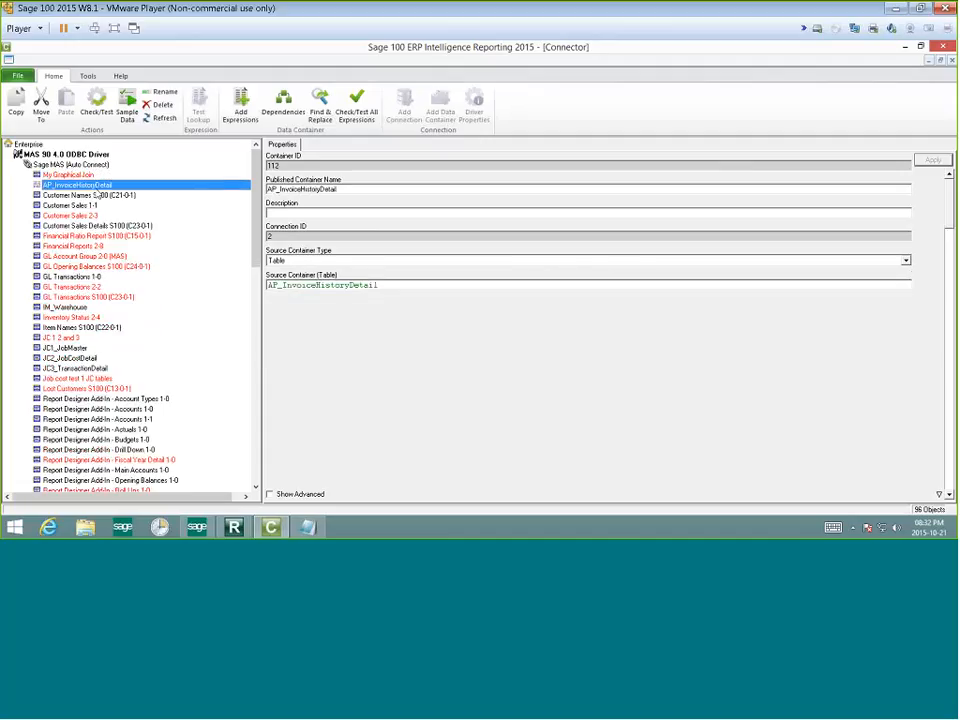
click(94, 177)
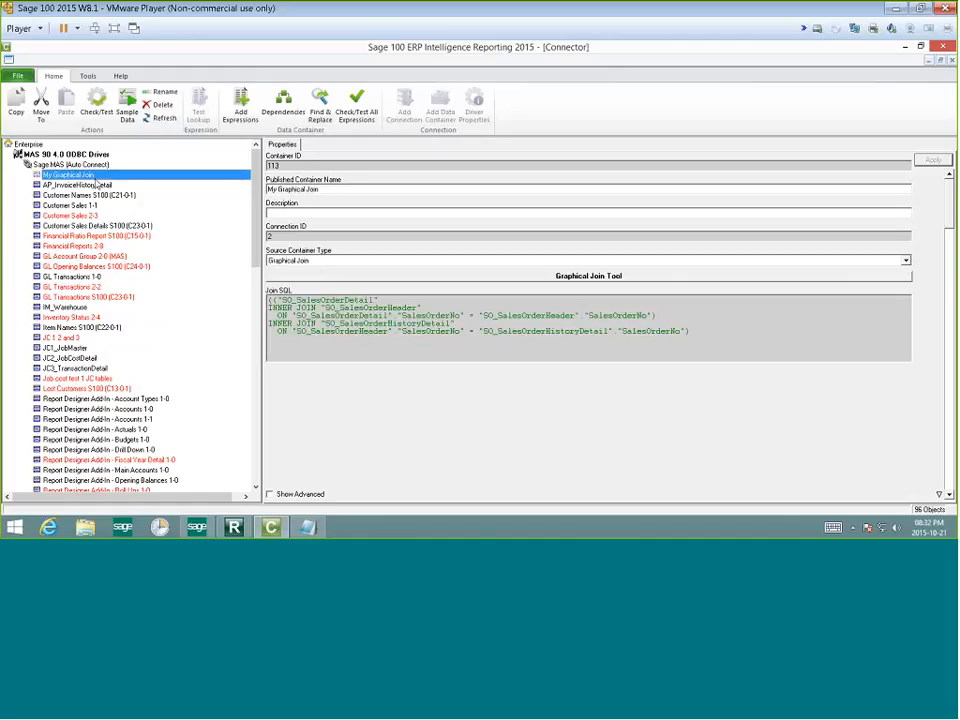
click(97, 104)
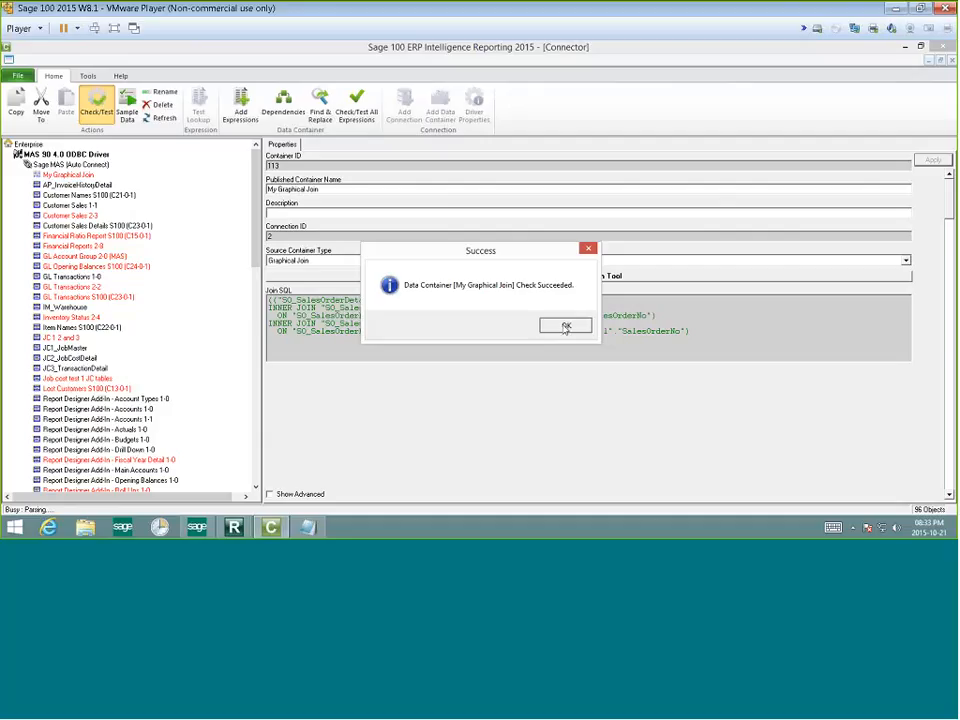
click(565, 326)
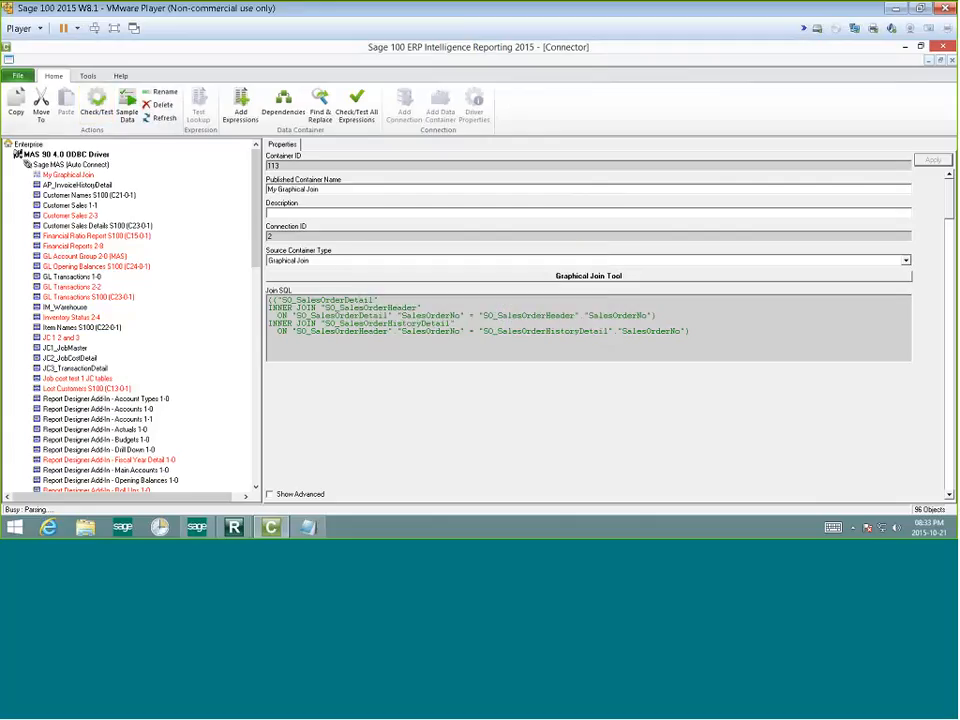
Step: Expand the My Graphical Join container and run a check/test on all of its expressions
click(88, 176)
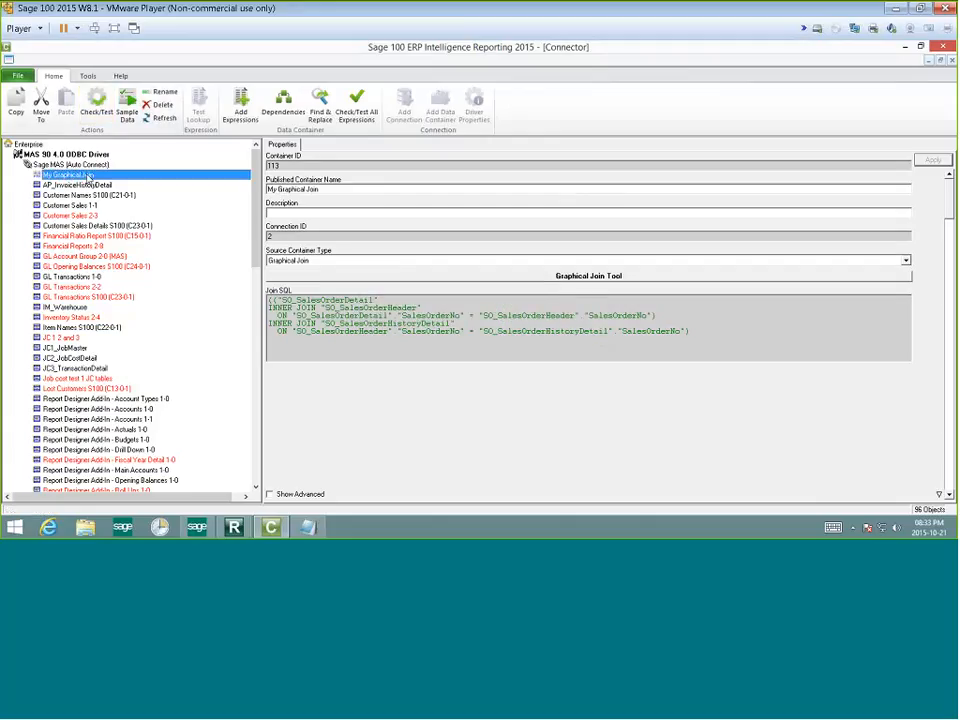
right_click(88, 177)
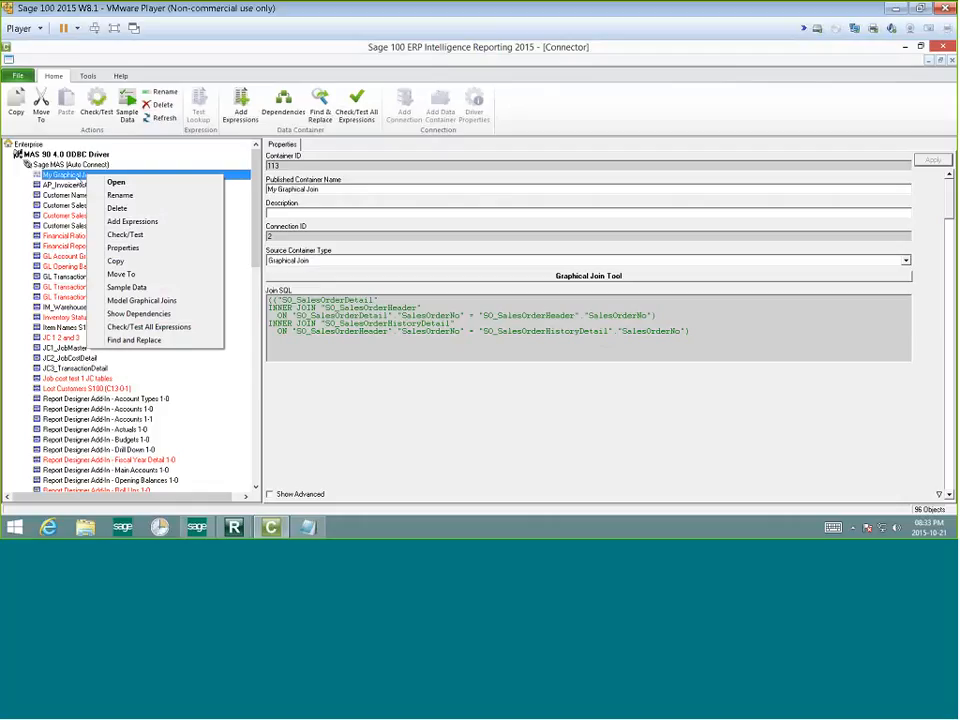
double_click(78, 177)
click(84, 177)
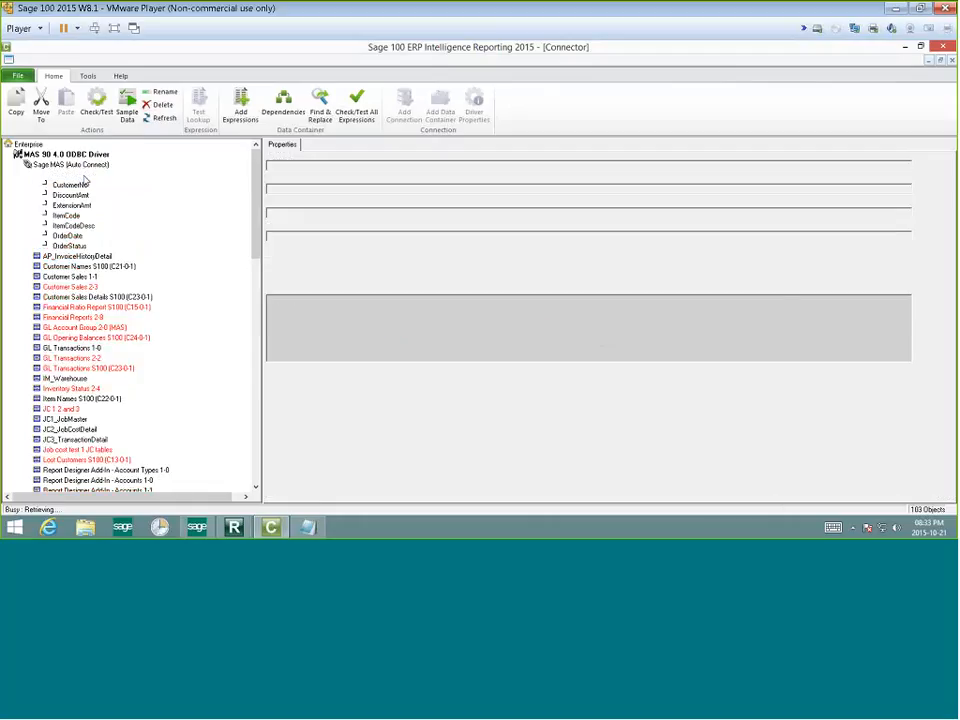
click(353, 111)
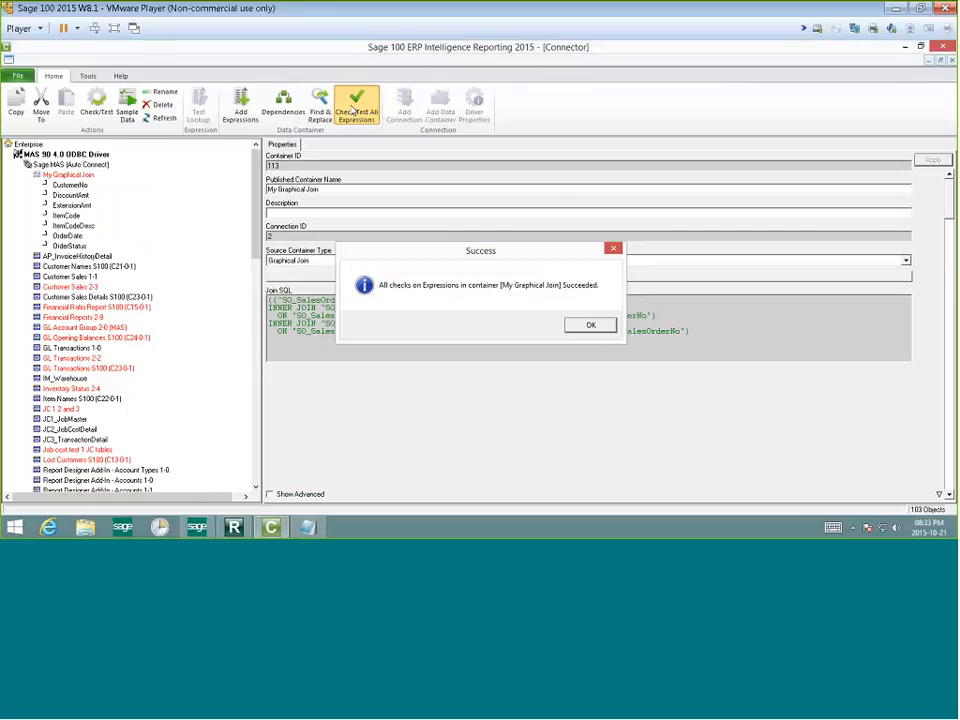
key(Return)
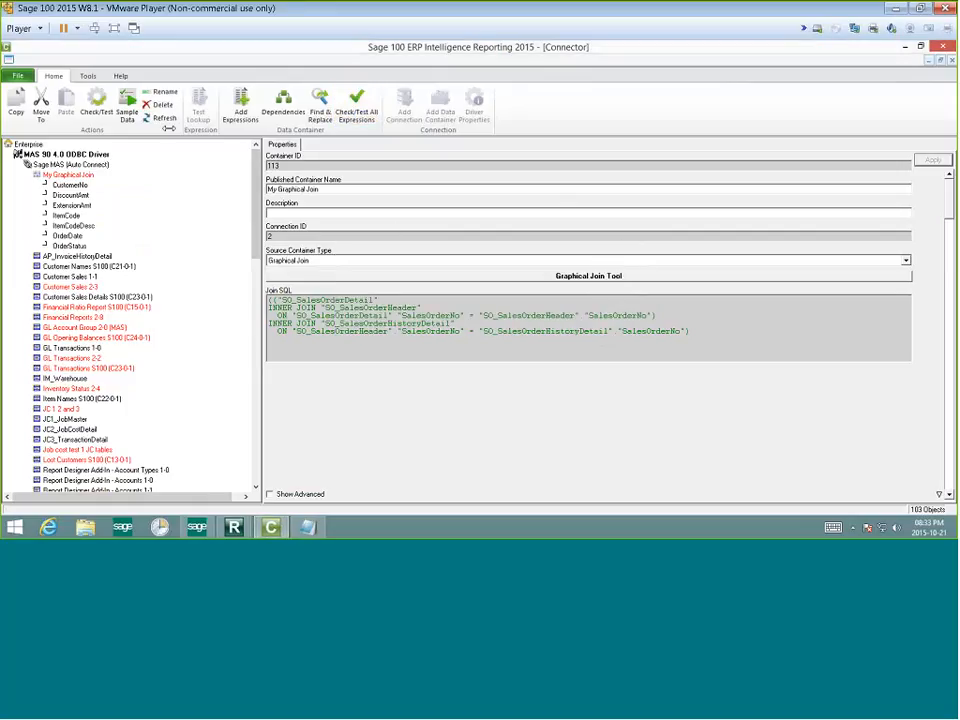
Step: View the sample data of My Graphical Join, then return to the container's properties
click(128, 101)
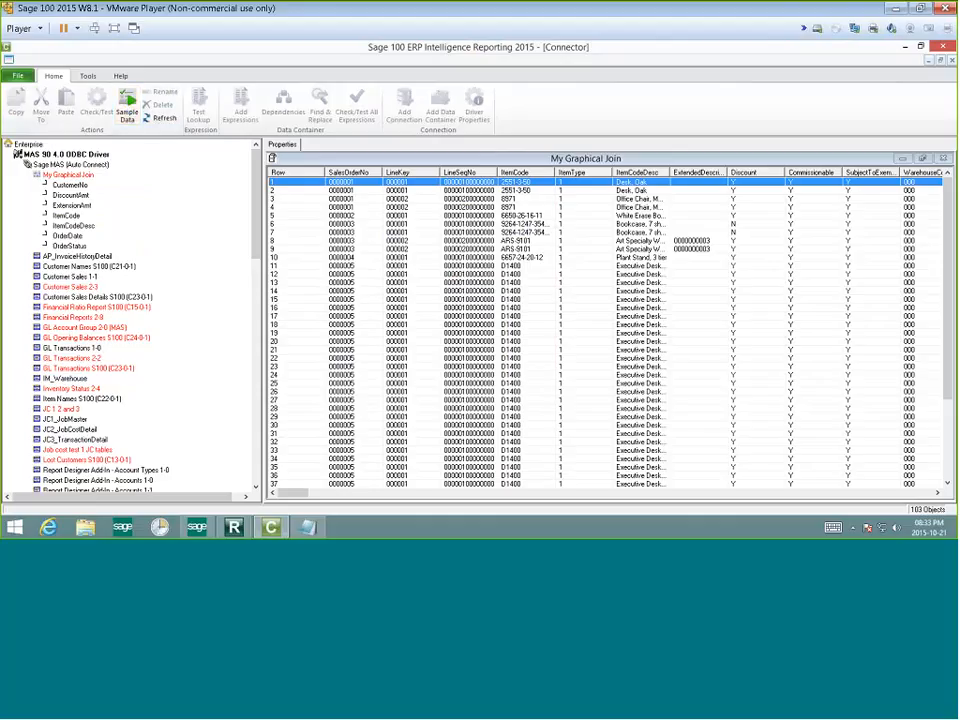
drag(298, 494, 264, 503)
click(93, 177)
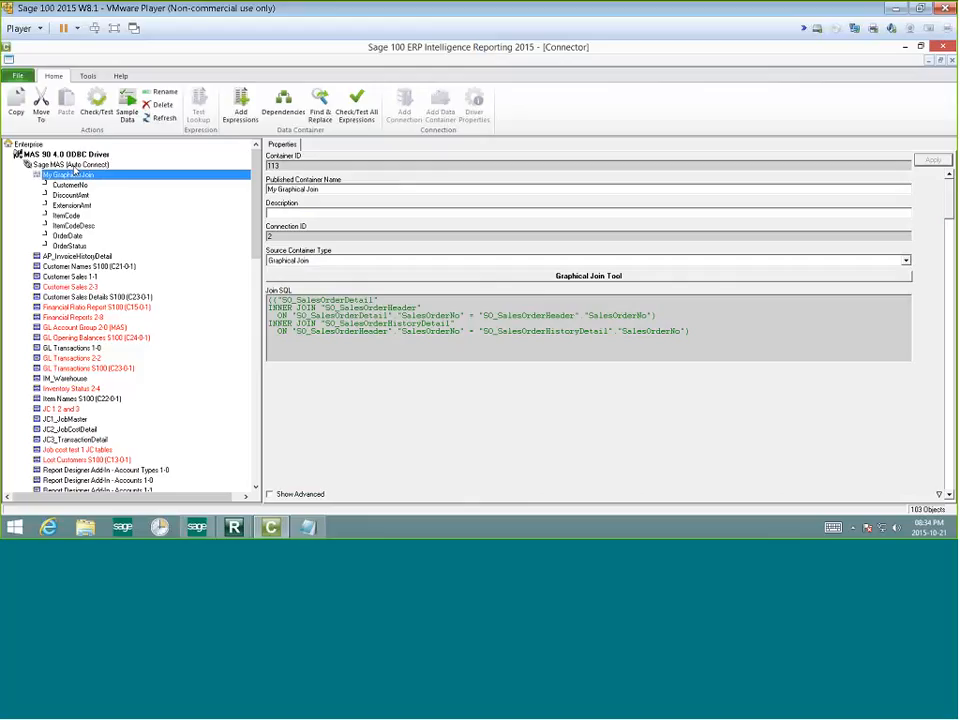
Step: Collapse Sage MAS (Auto Connect) and start a new ODBC Driver for Access connection named My Access Database
double_click(73, 166)
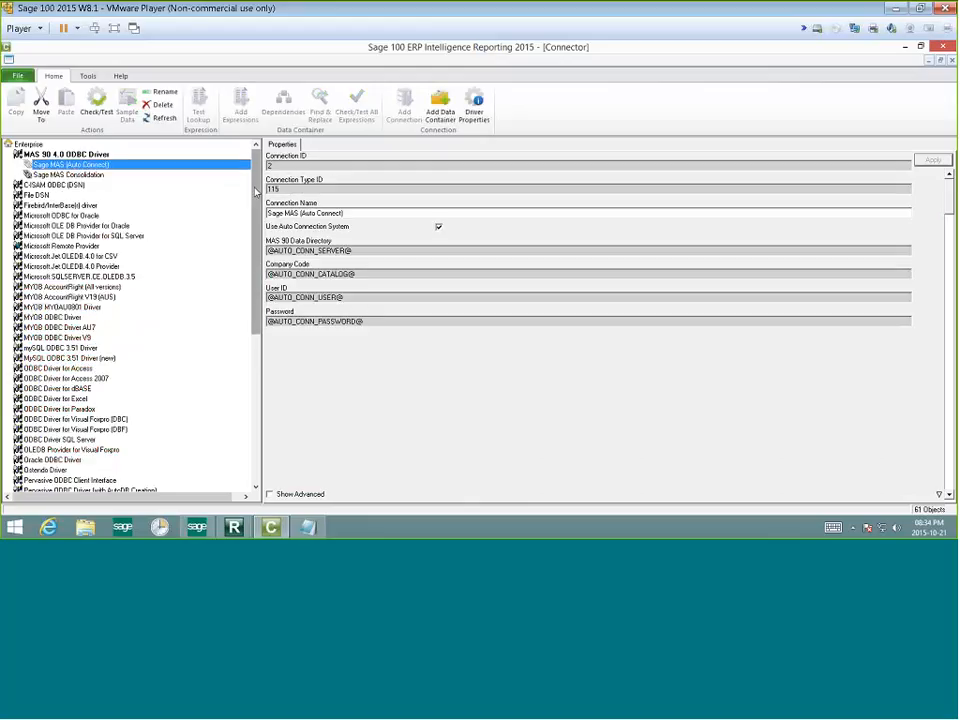
drag(256, 192, 258, 252)
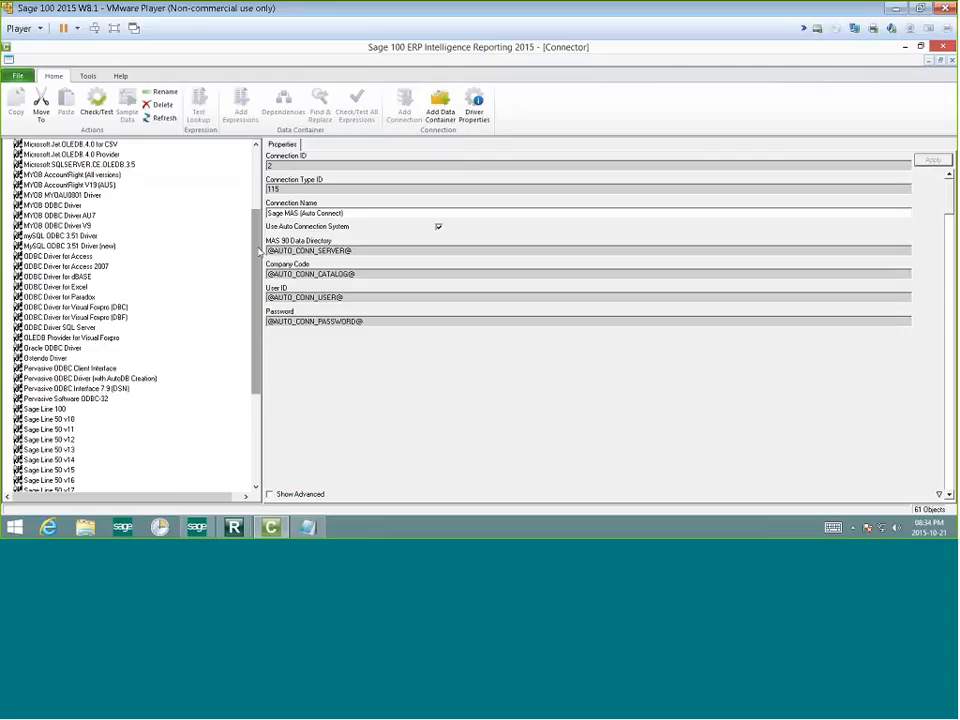
click(57, 258)
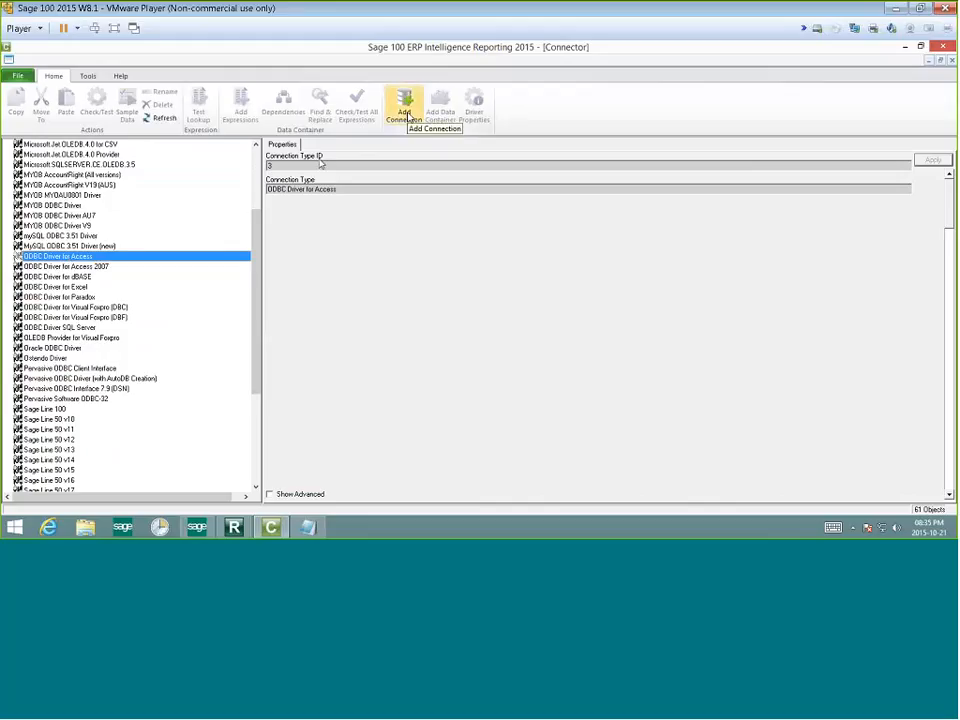
right_click(125, 256)
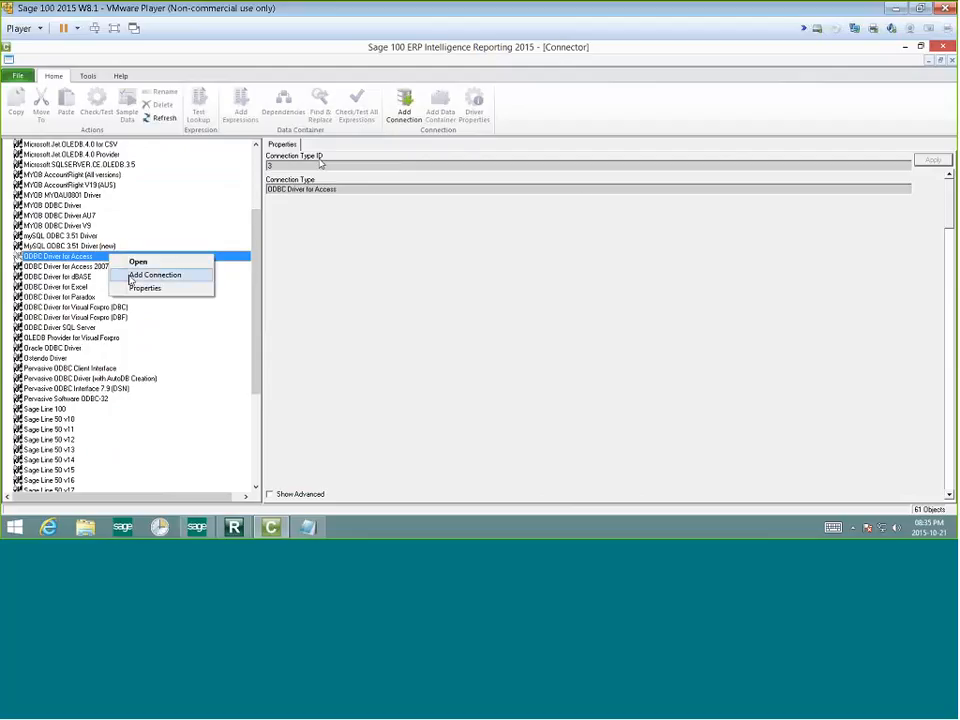
click(131, 276)
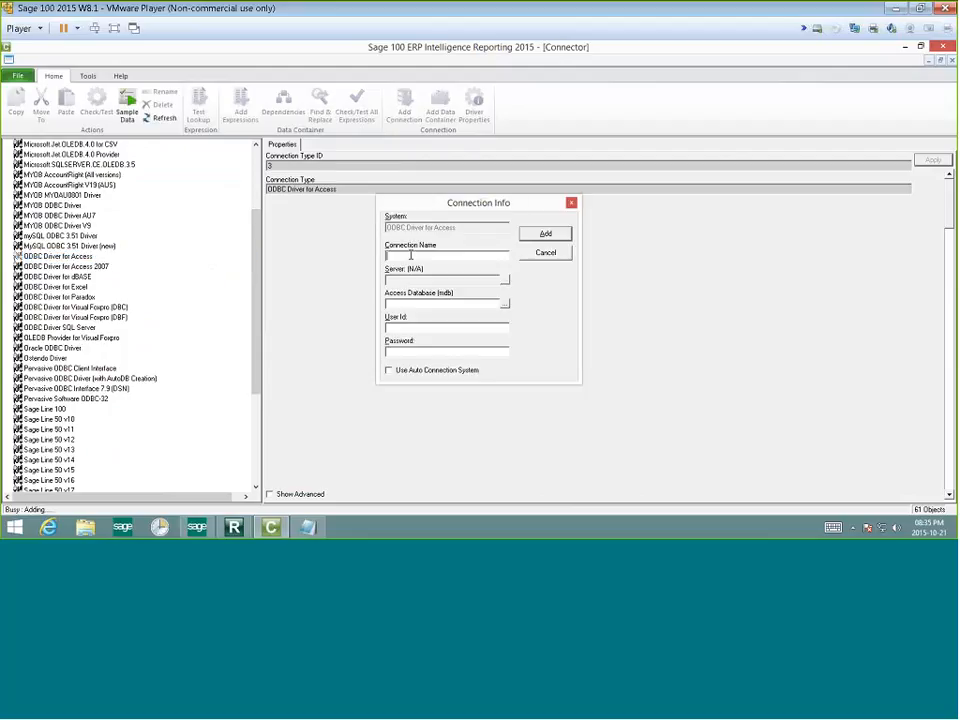
text(My)
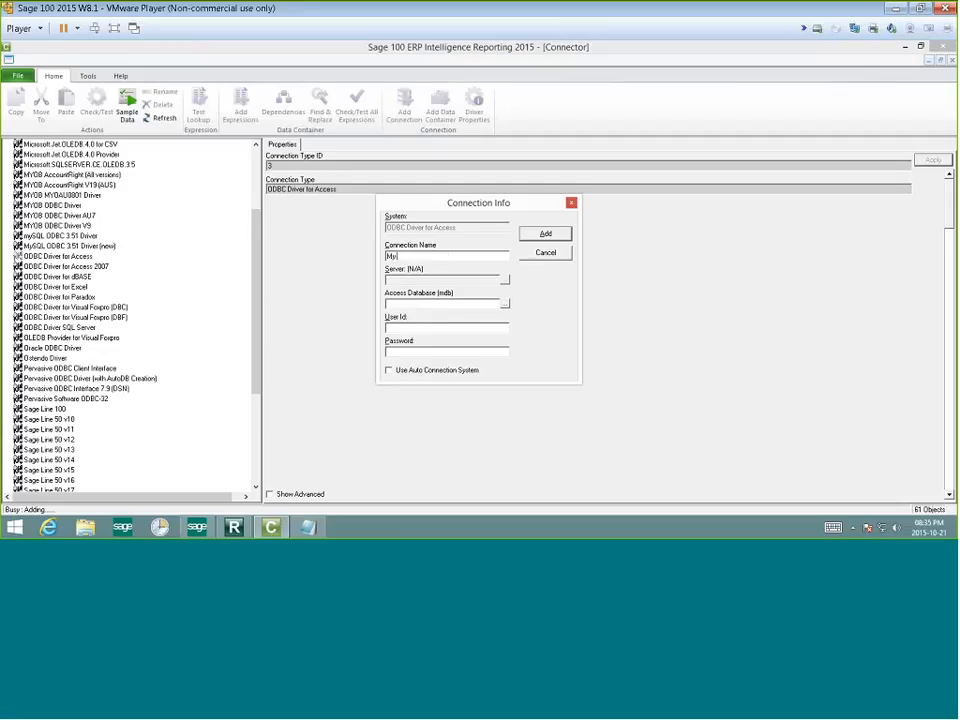
text( Access Database)
Step: Choose RKL Trading.mdb from the Reports folder as the Access database and add the connection without a user ID or password
click(505, 305)
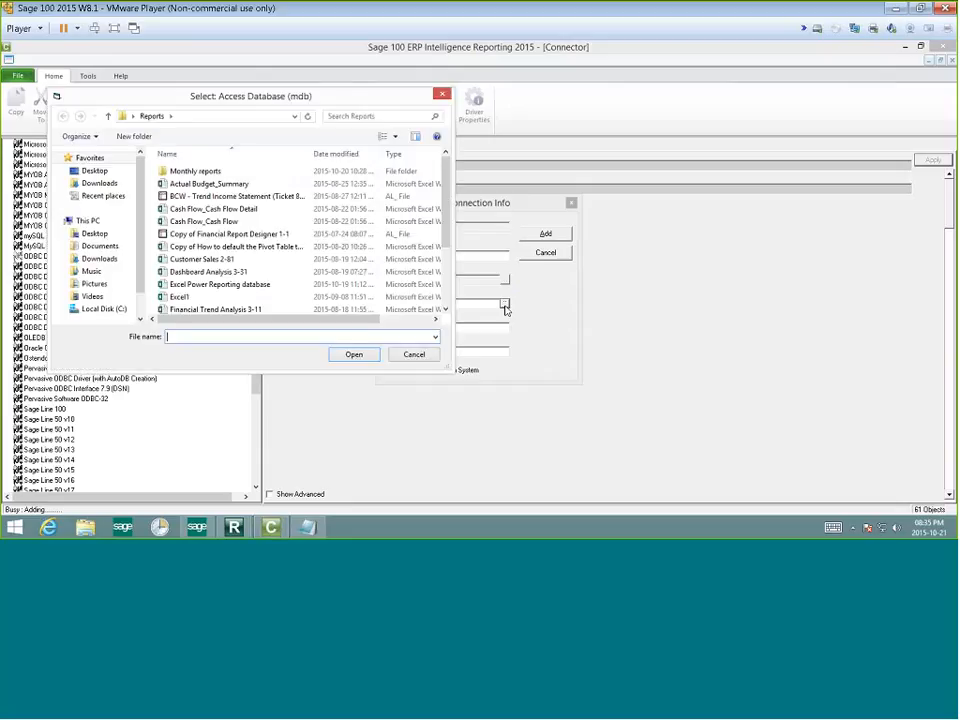
double_click(212, 173)
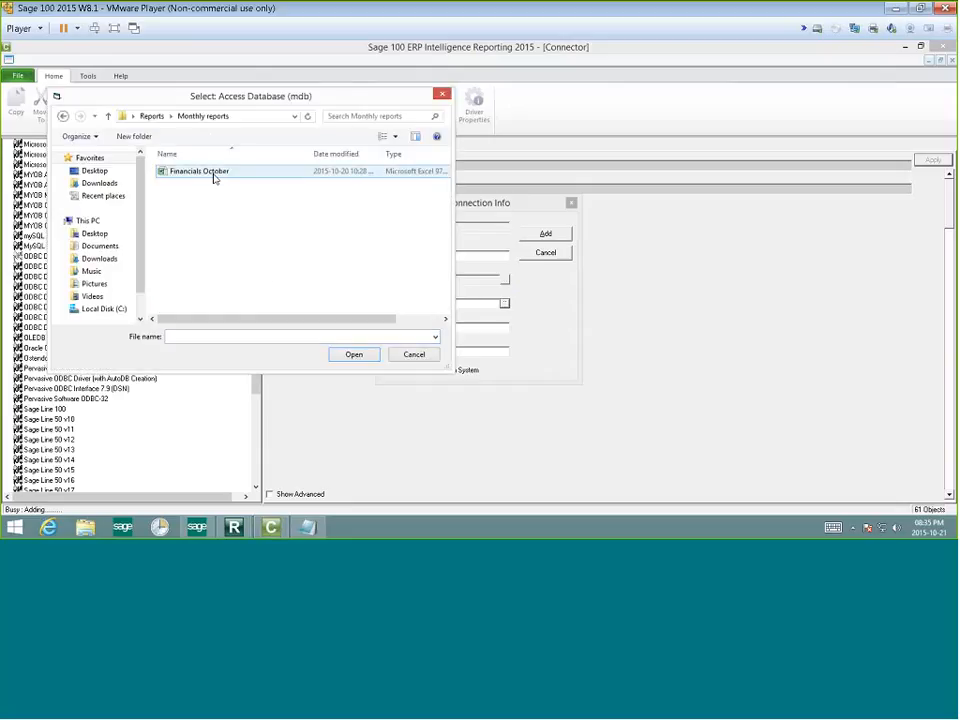
click(152, 117)
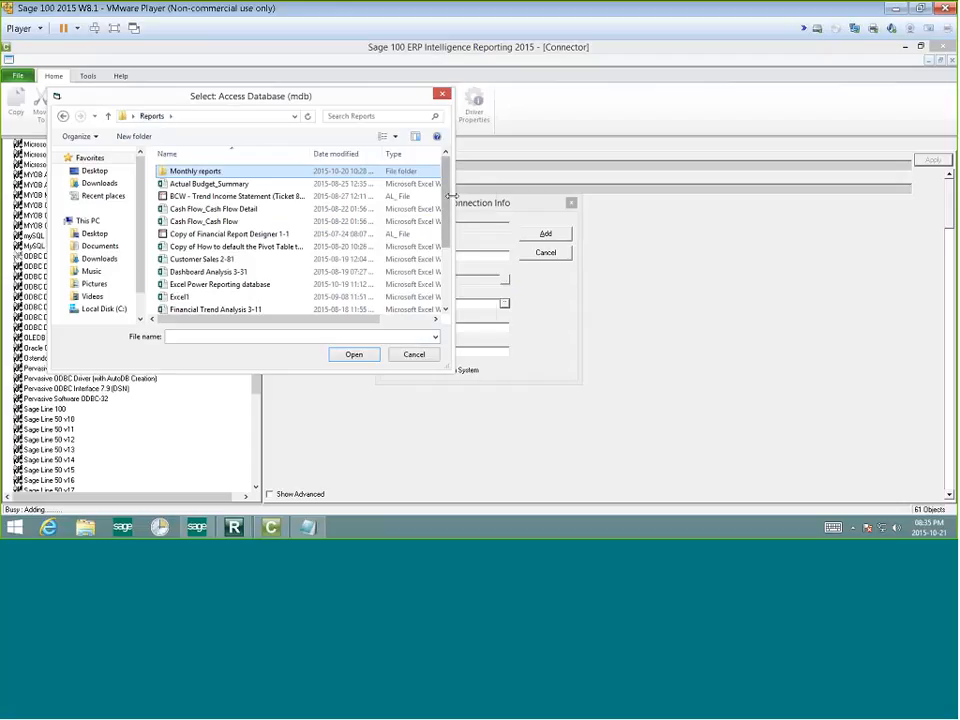
drag(451, 195, 605, 250)
scroll(603, 251, down, 1)
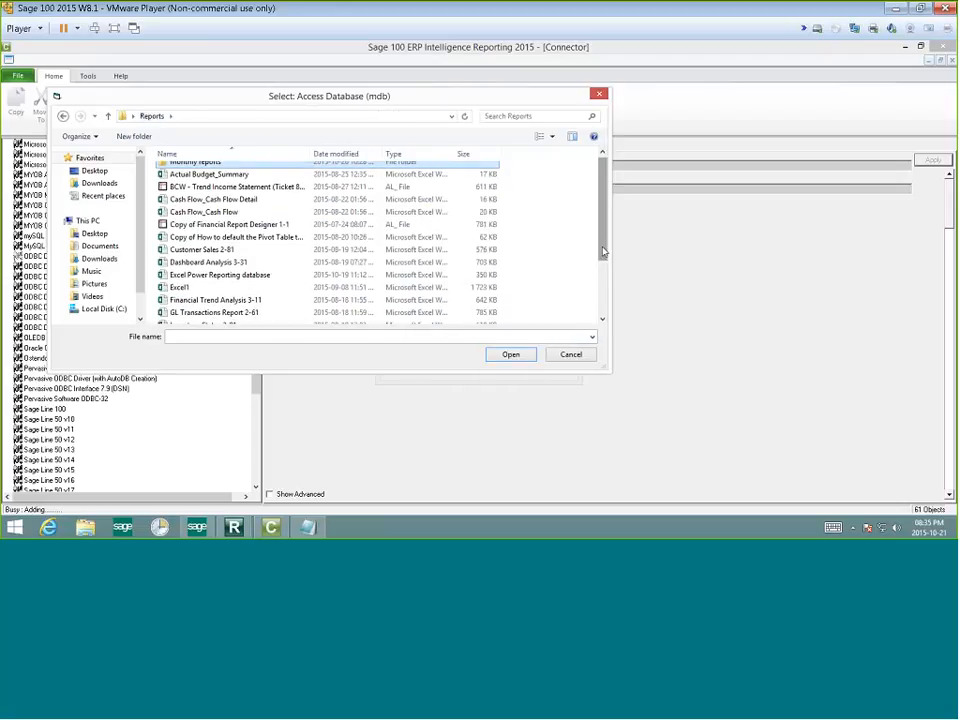
scroll(603, 251, down, 2)
click(200, 280)
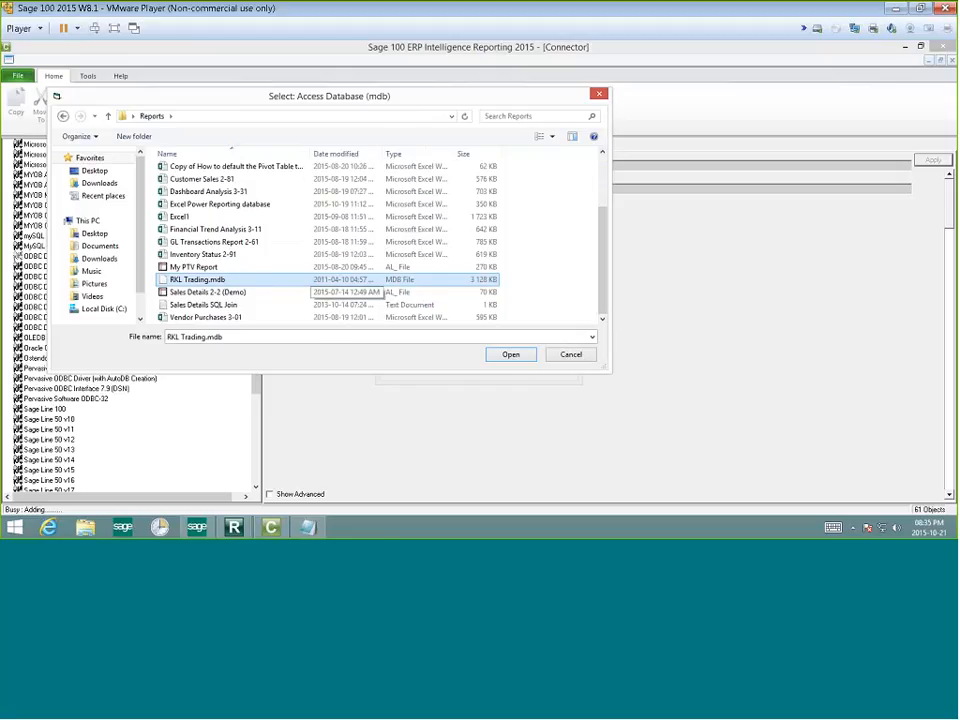
click(513, 356)
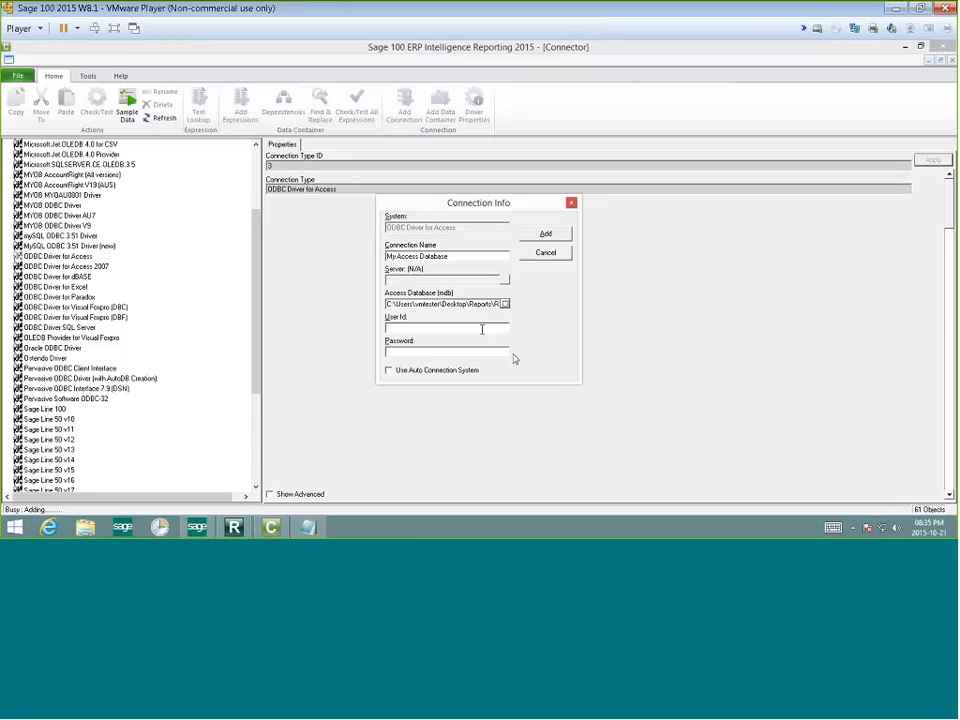
click(480, 331)
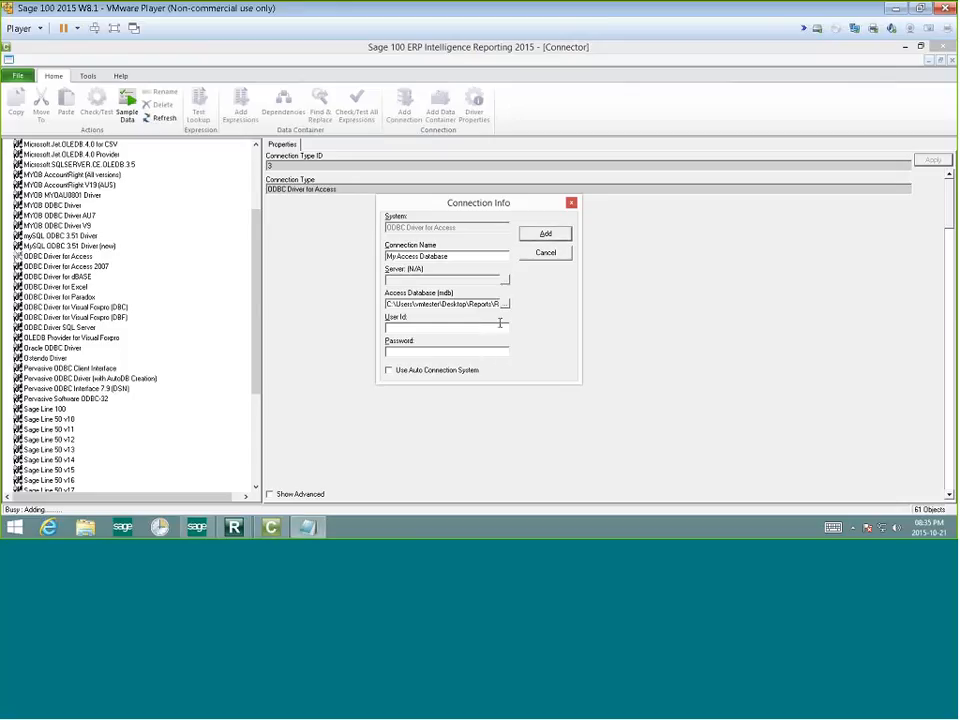
click(533, 238)
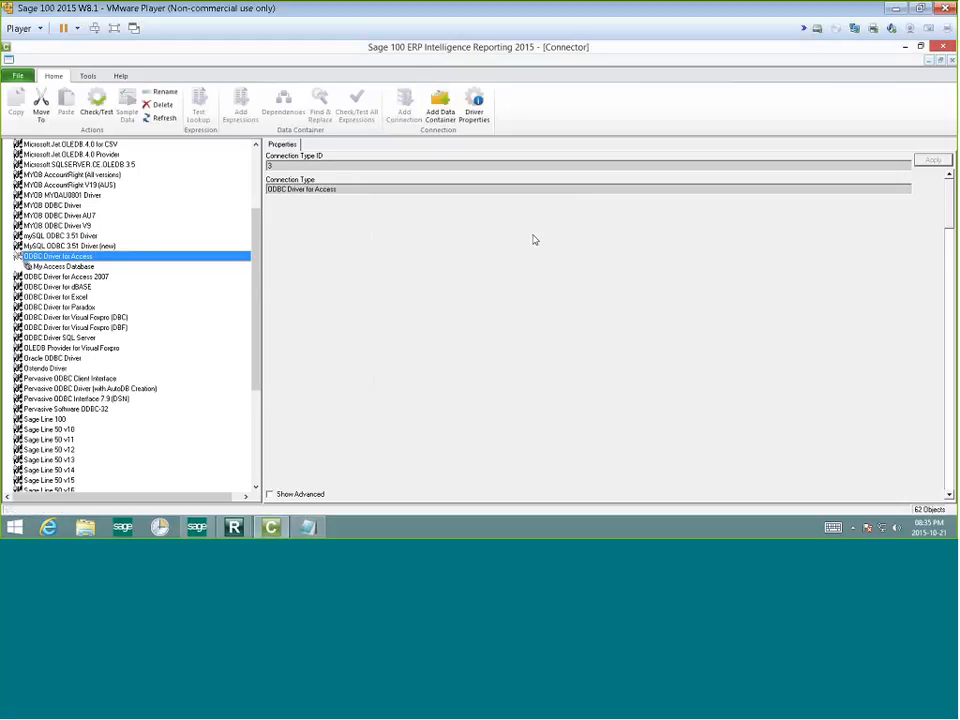
Step: Add a SQL Join data container named My SQL Join to the My Access Database connection
click(87, 268)
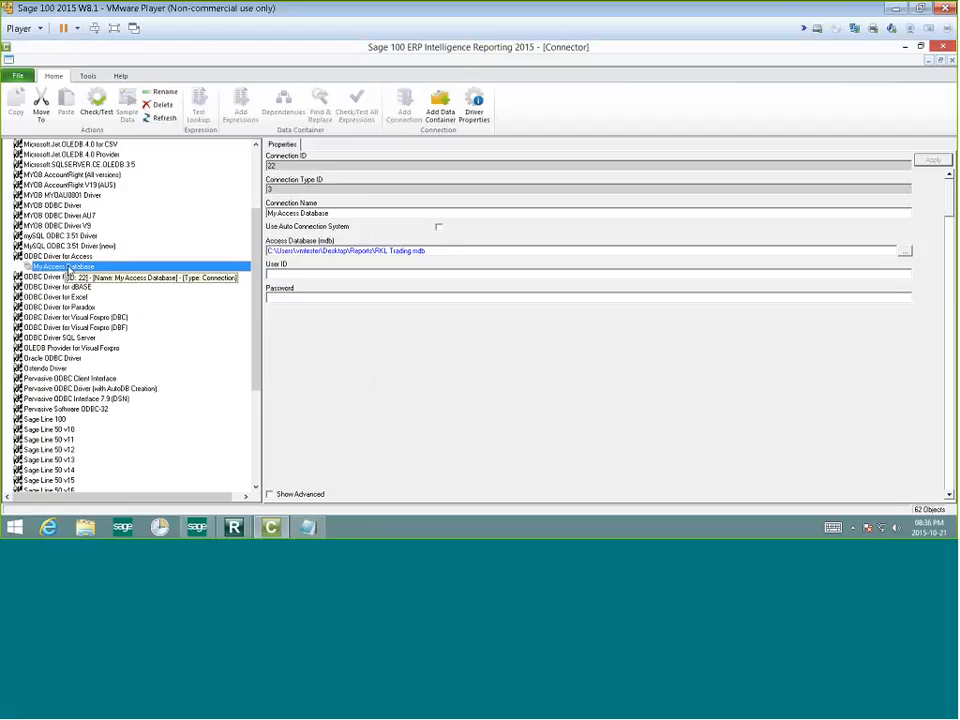
right_click(68, 270)
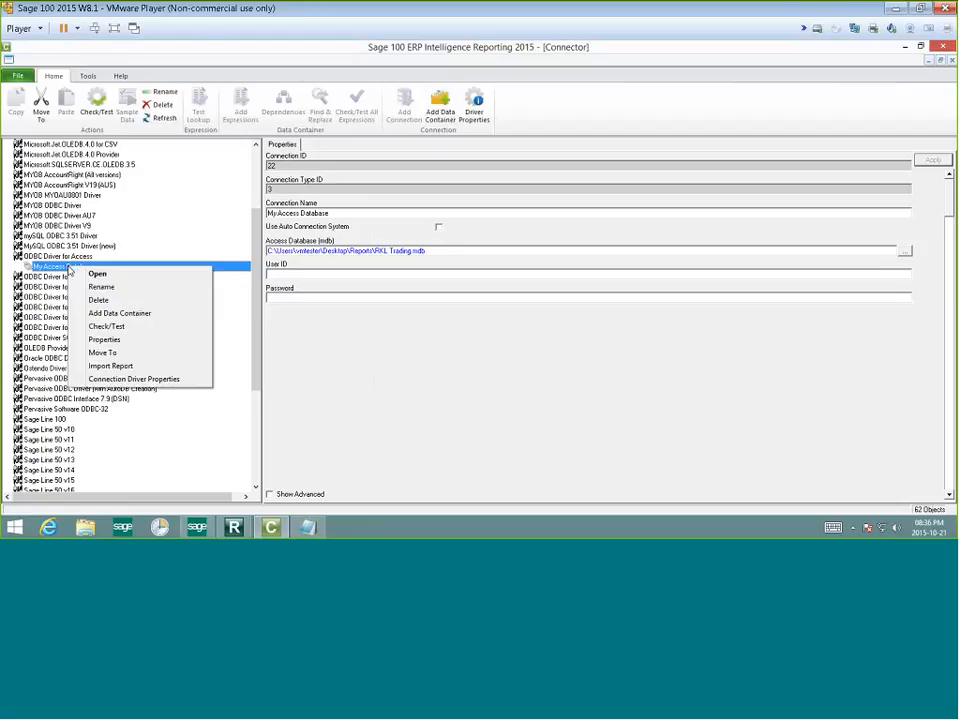
click(124, 316)
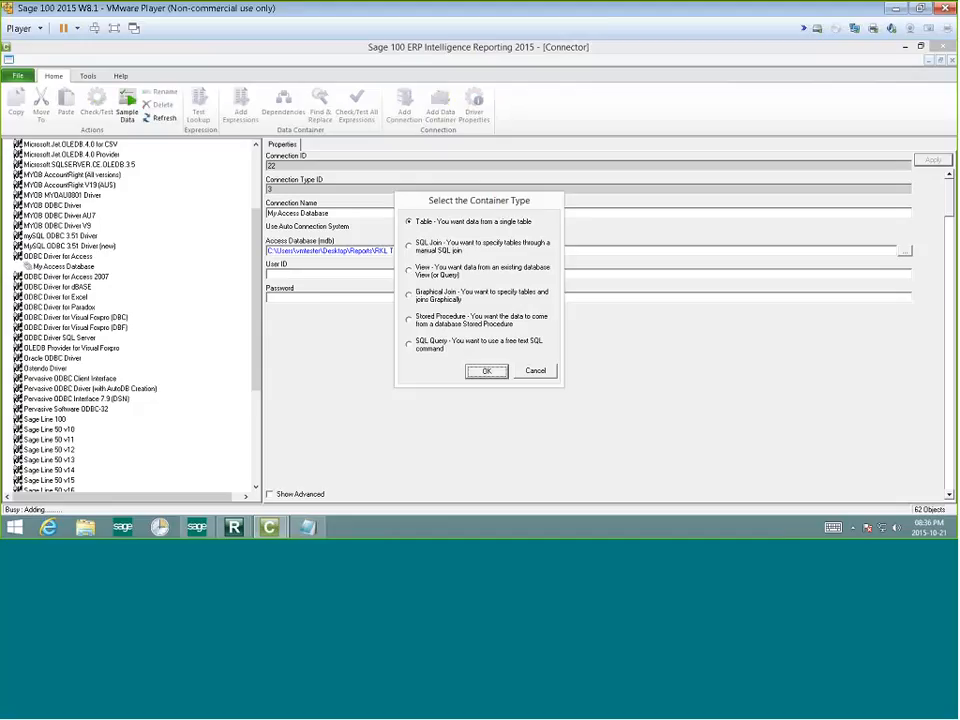
click(410, 248)
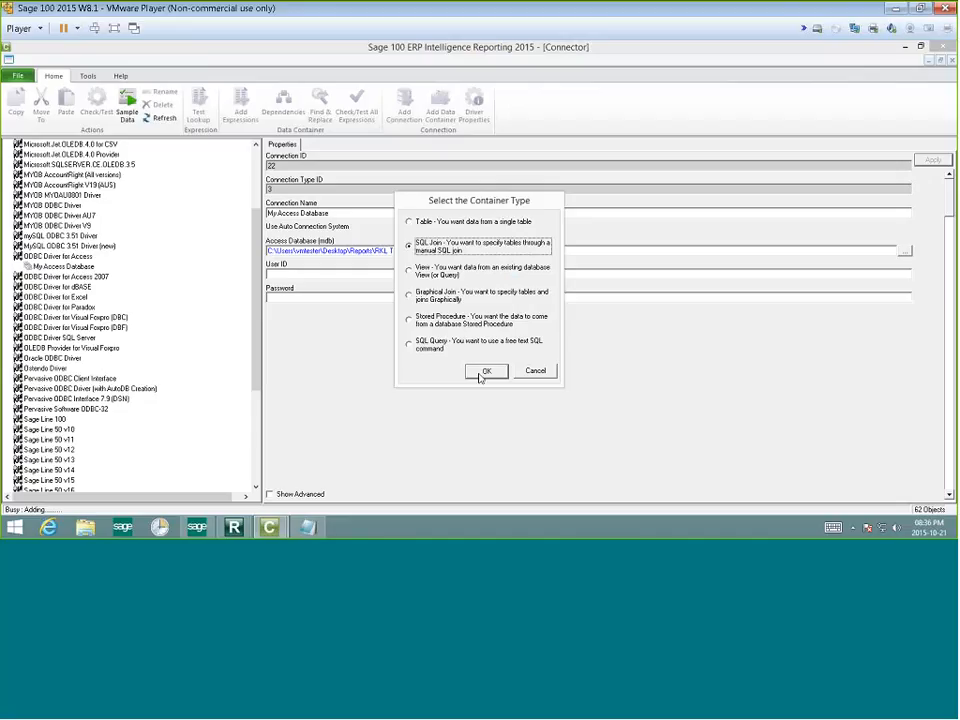
click(483, 372)
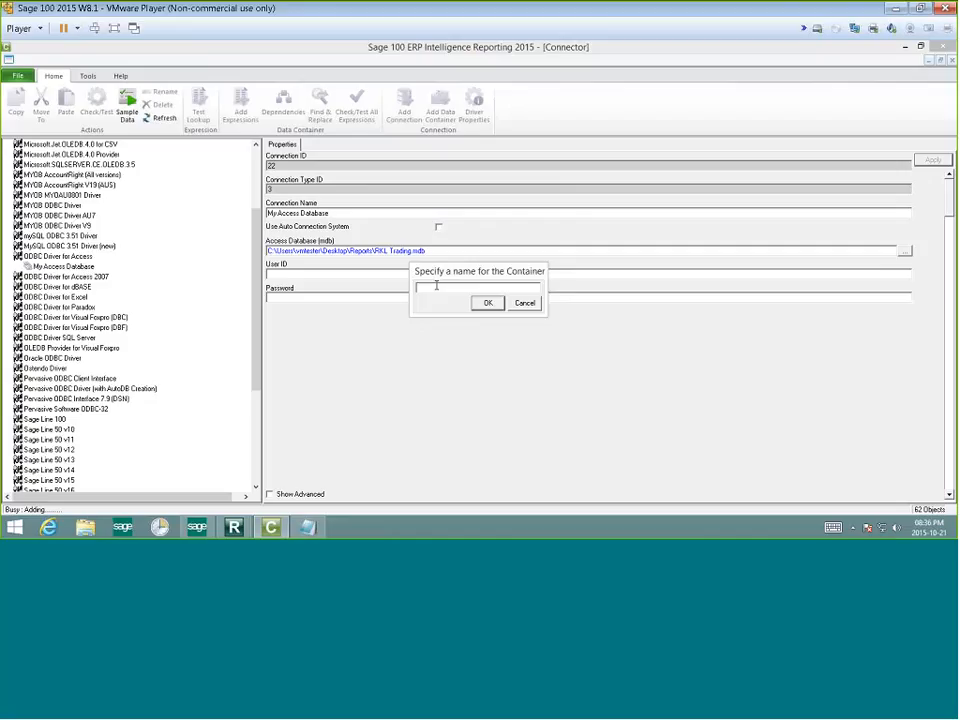
text(My SQL Join)
click(478, 304)
click(486, 306)
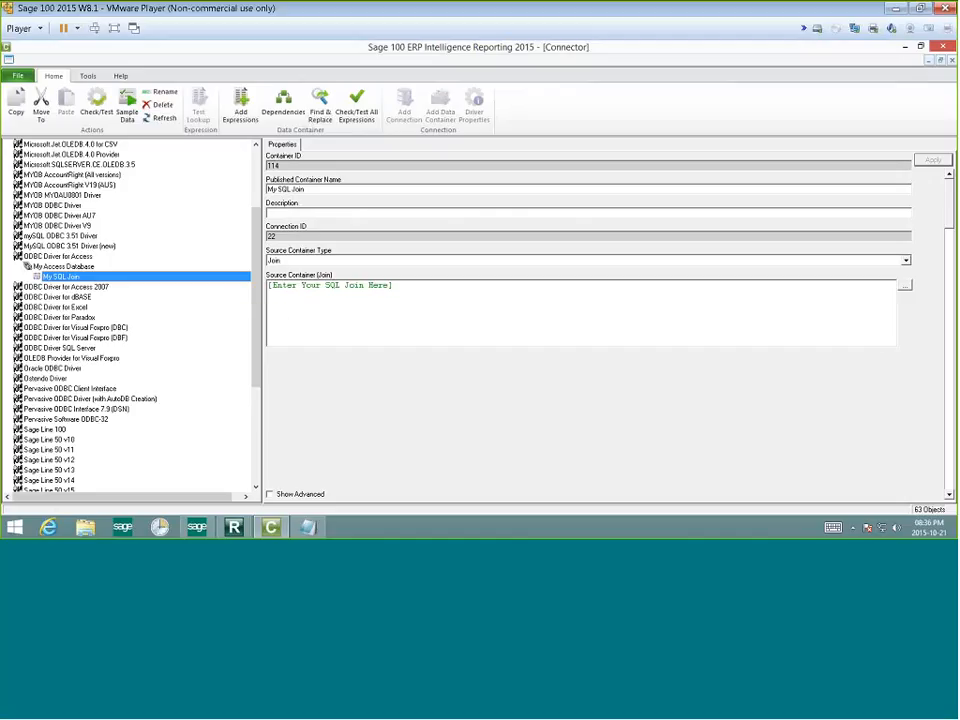
Step: Switch to Notepad, copy the entire Sales Details SQL Join text, and close the file
click(309, 528)
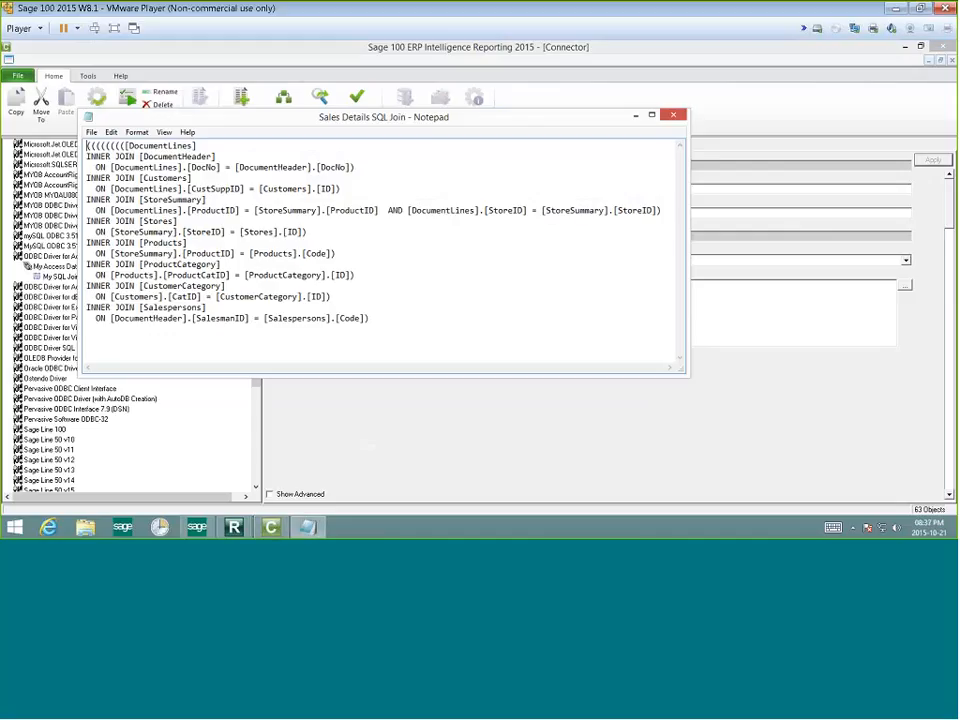
drag(370, 318, 86, 146)
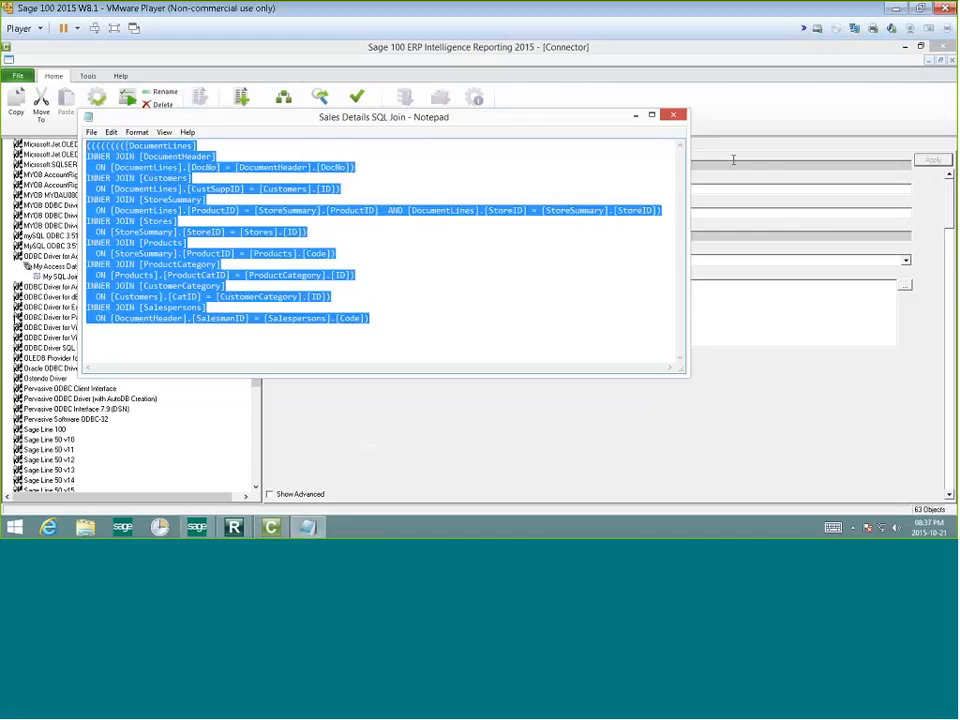
click(674, 115)
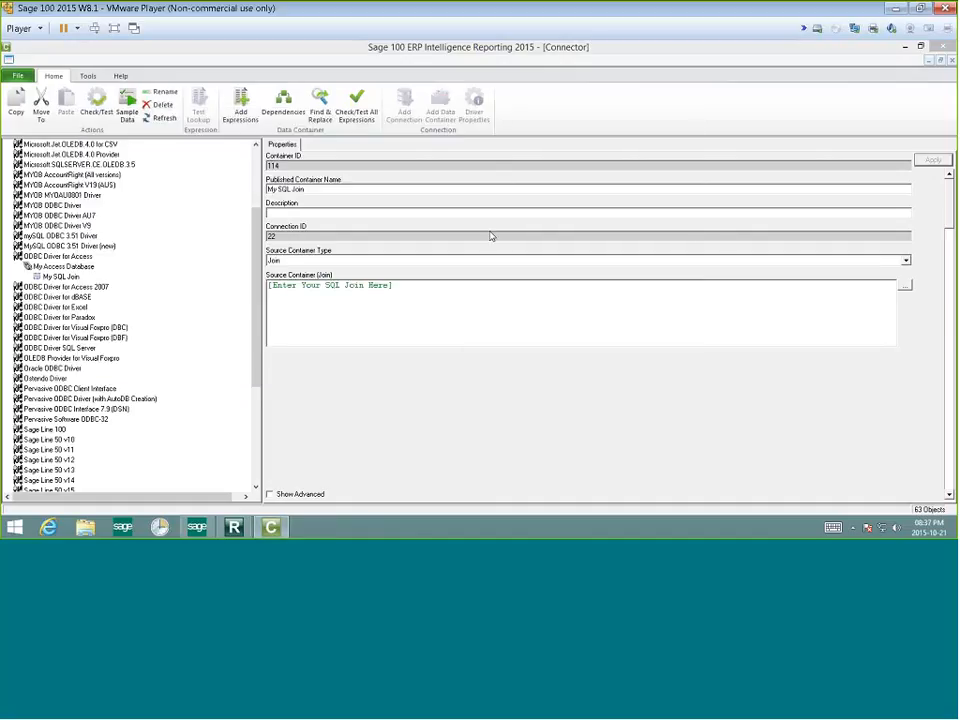
Step: Replace the placeholder in My SQL Join's source container with the copied SQL join and apply the change
click(419, 285)
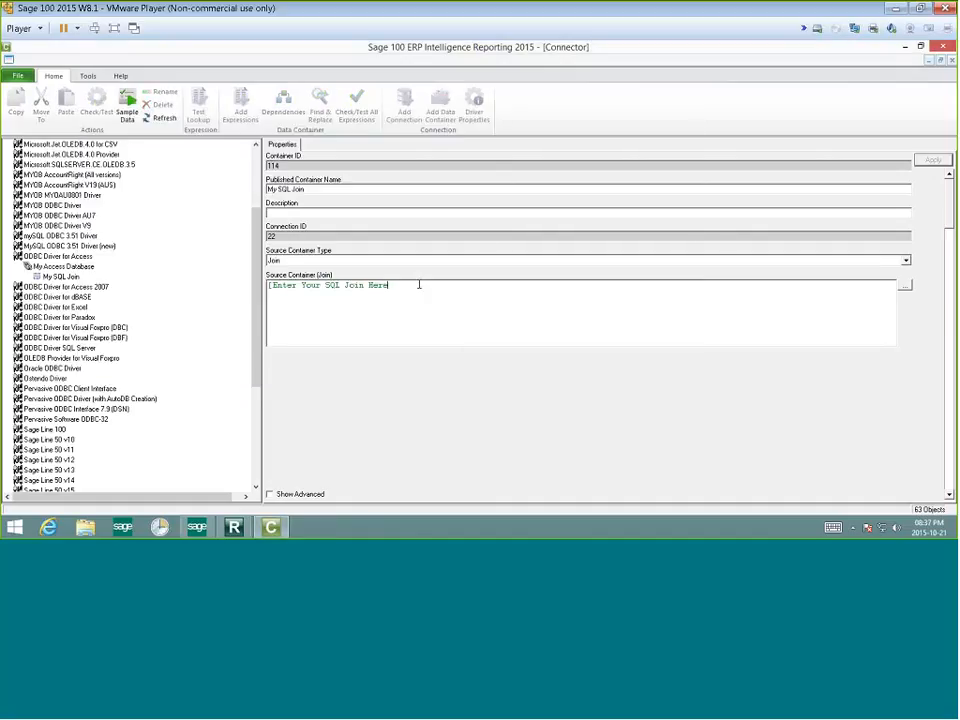
key(ctrl+a)
text(INNER JOIN [Products]   ON [StoreSummary].[ProductID] = [Products].[Code]) INNER JOIN [ProductCategory]   ON [Products].[ProductCatID] = [ProductCategory].[ID]) INNER JOIN [CustomerCategory]   ON [Customers].[CatID] = [CustomerCategory].[ID]) INNER JOIN [Salespersons]   ON [DocumentHeader].[SalesmanID] = [Salespersons].[Code]))
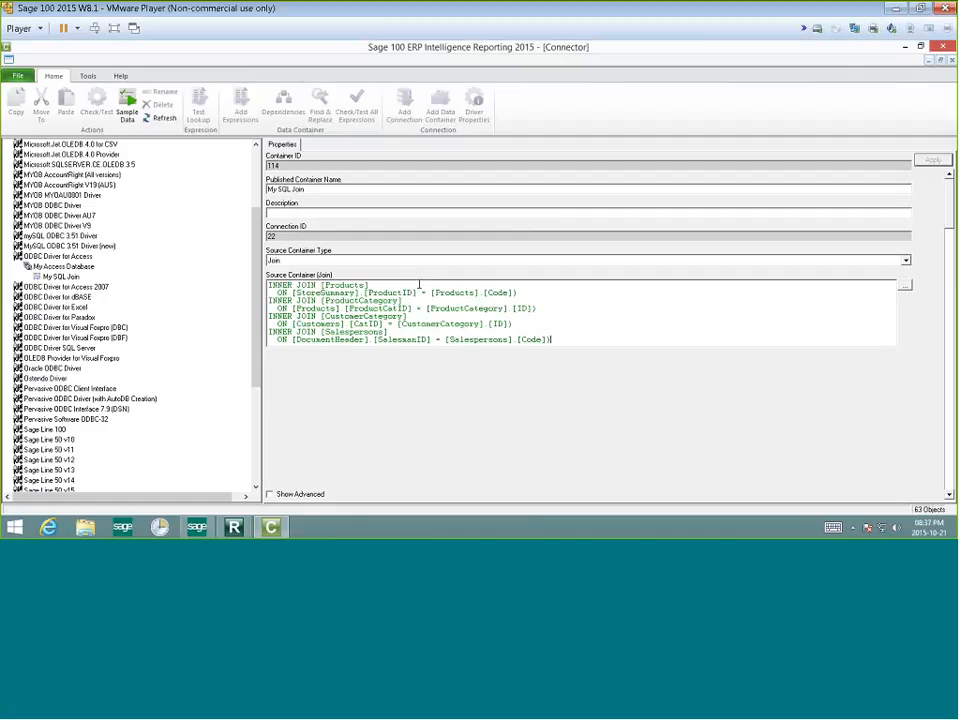
click(931, 160)
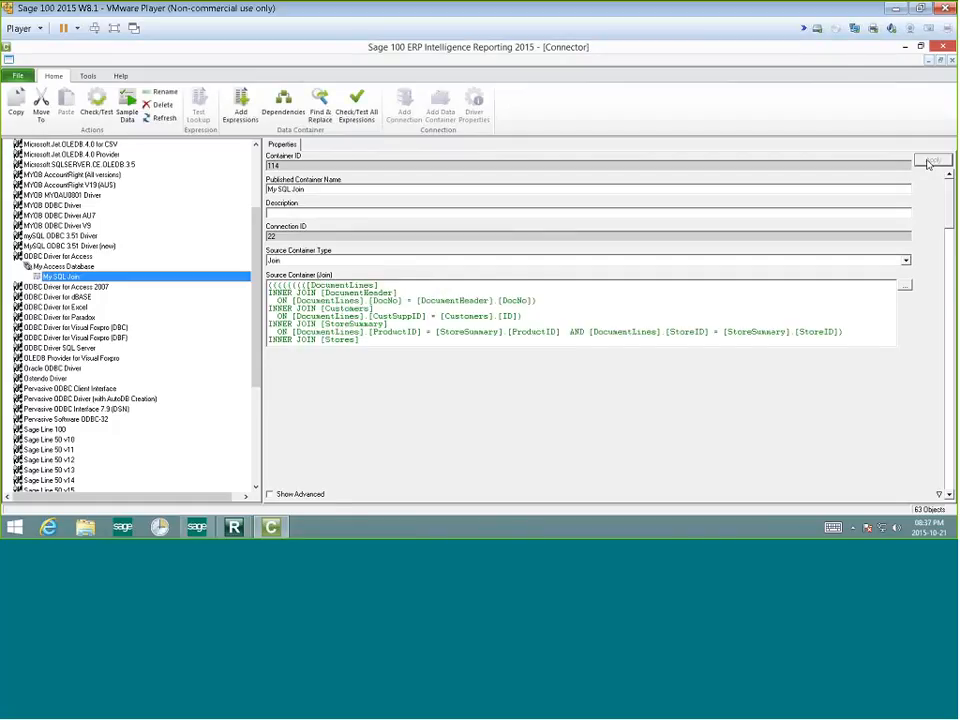
Step: Start adding data field expressions to My SQL Join from the Customers, Products and Salespersons tables
right_click(86, 278)
click(108, 324)
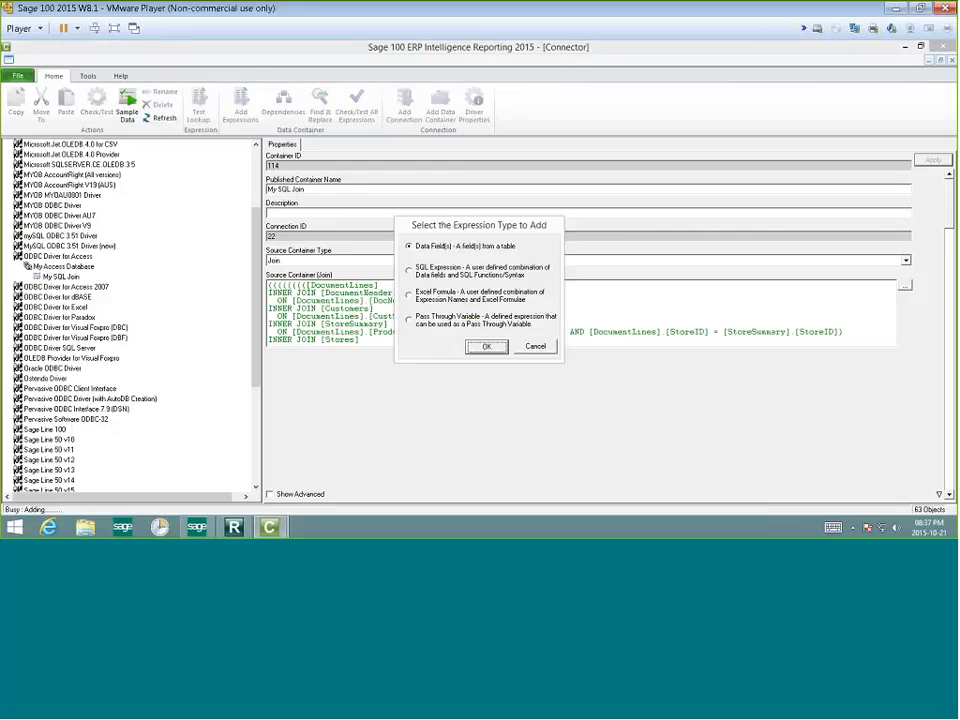
click(488, 347)
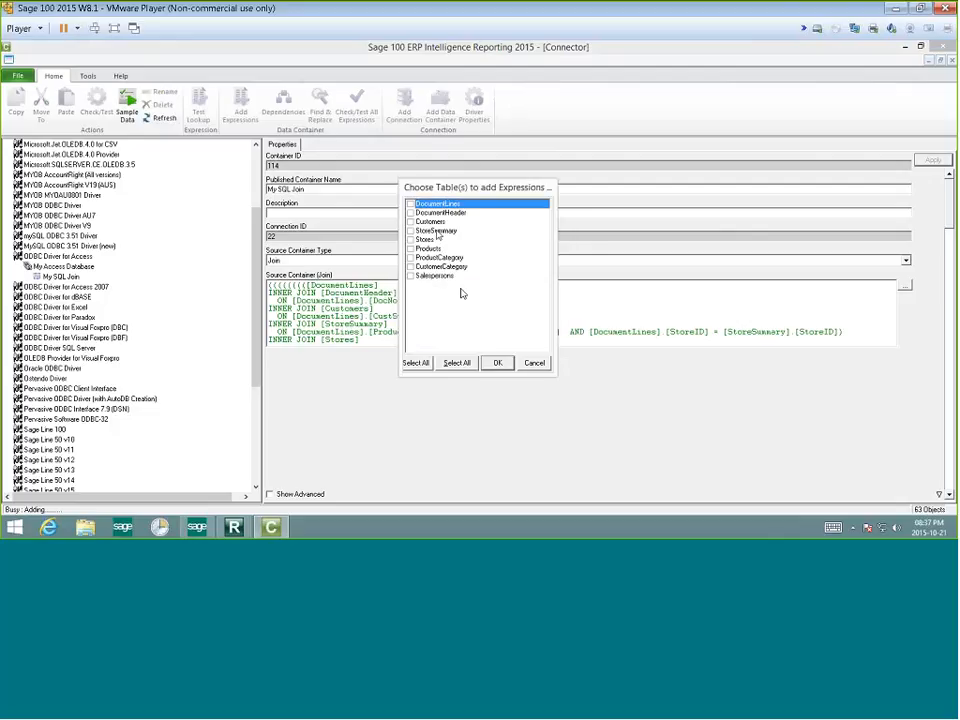
click(410, 222)
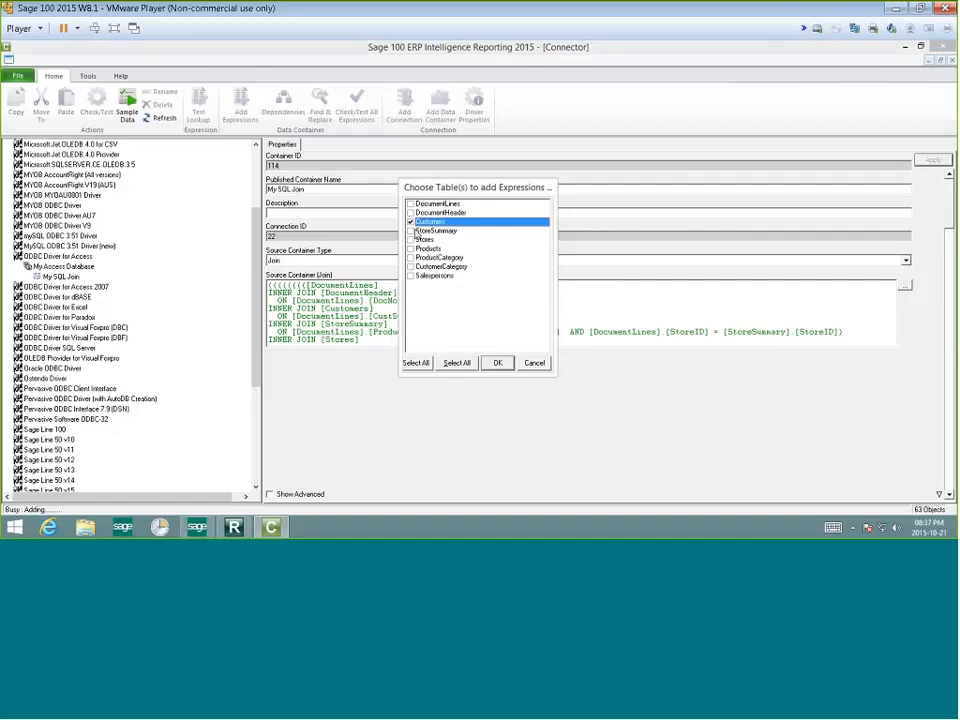
click(411, 248)
click(410, 275)
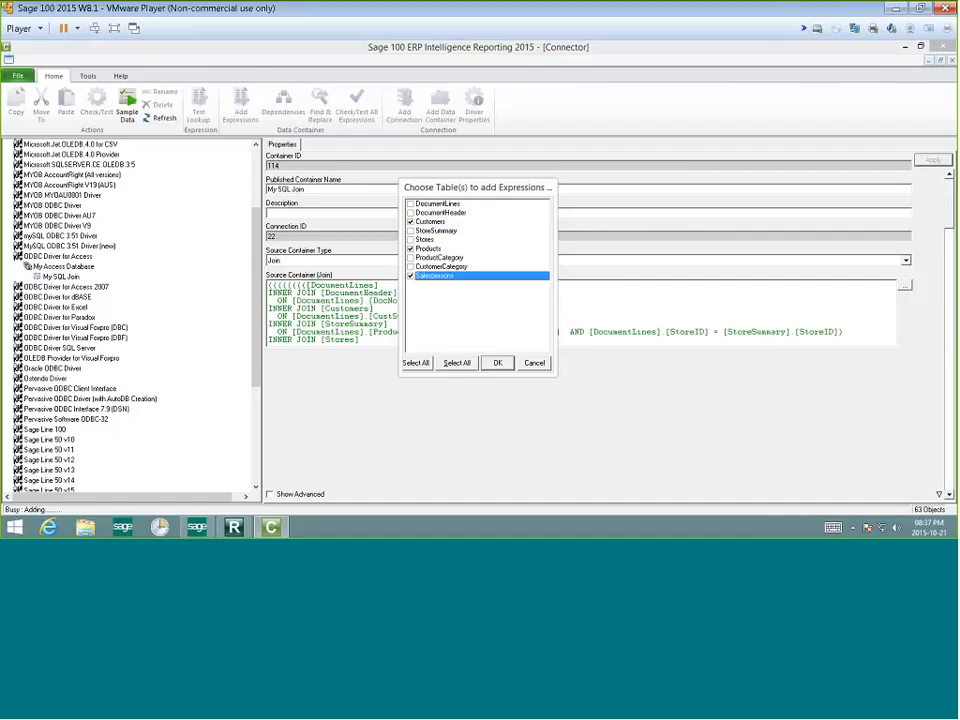
click(498, 364)
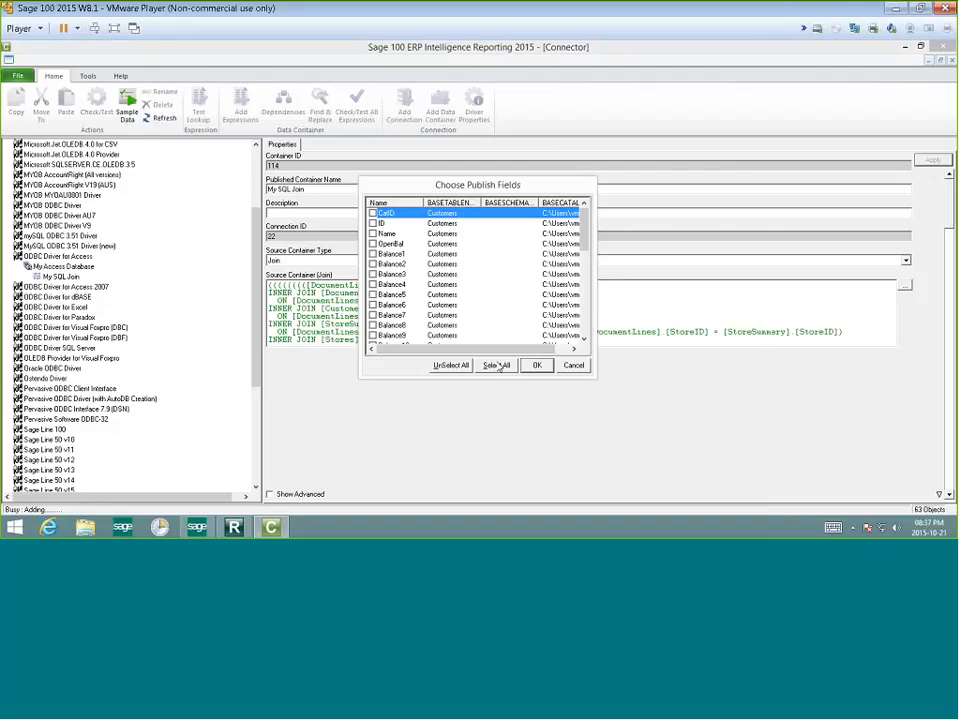
Step: Sort the publish fields by name and choose CreditLimit, the product Description, and both the Customers and Salespersons Name fields
click(392, 204)
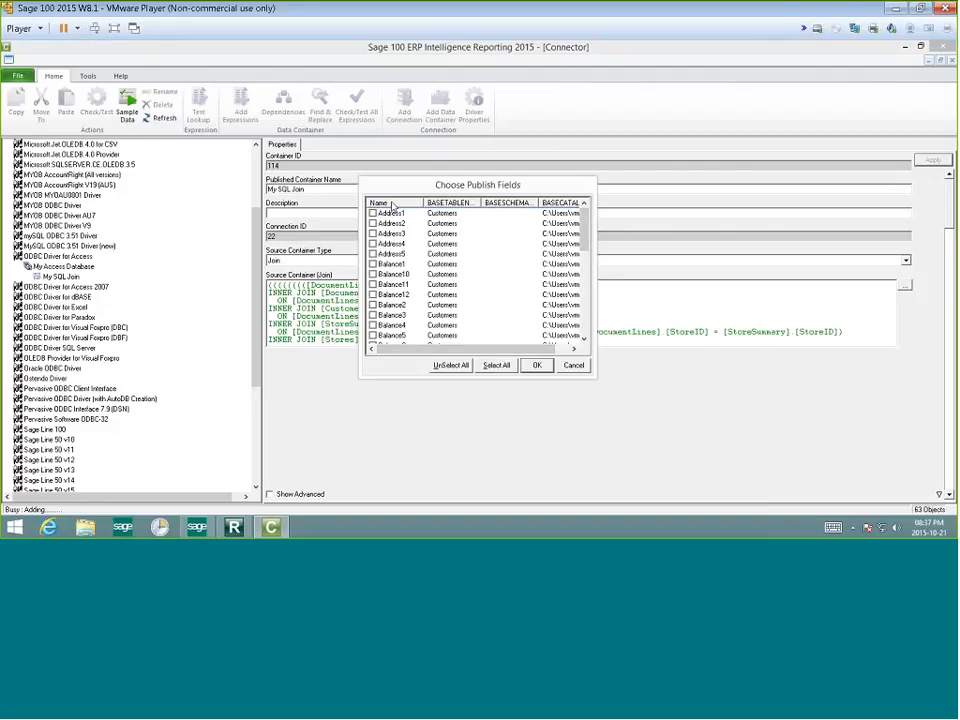
drag(596, 239, 661, 262)
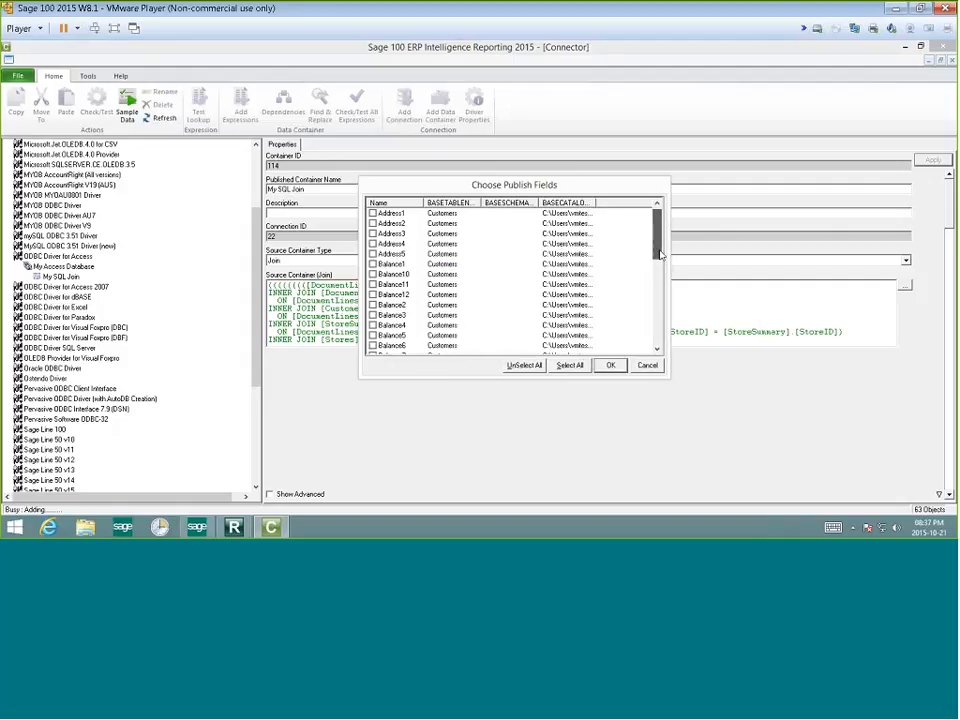
scroll(658, 248, down, 1)
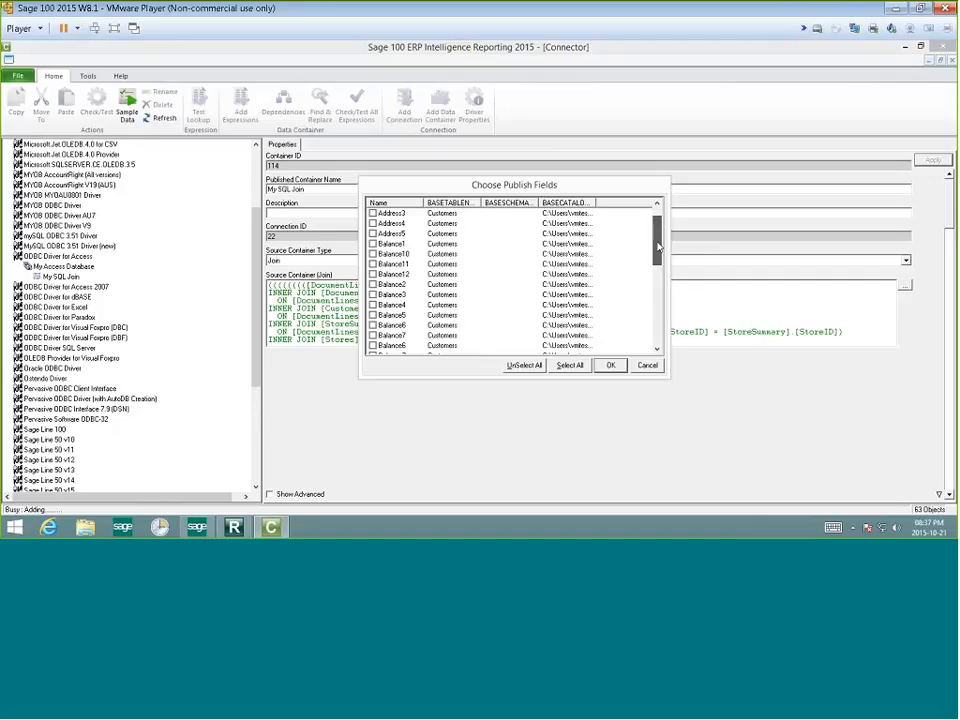
drag(658, 245, 661, 307)
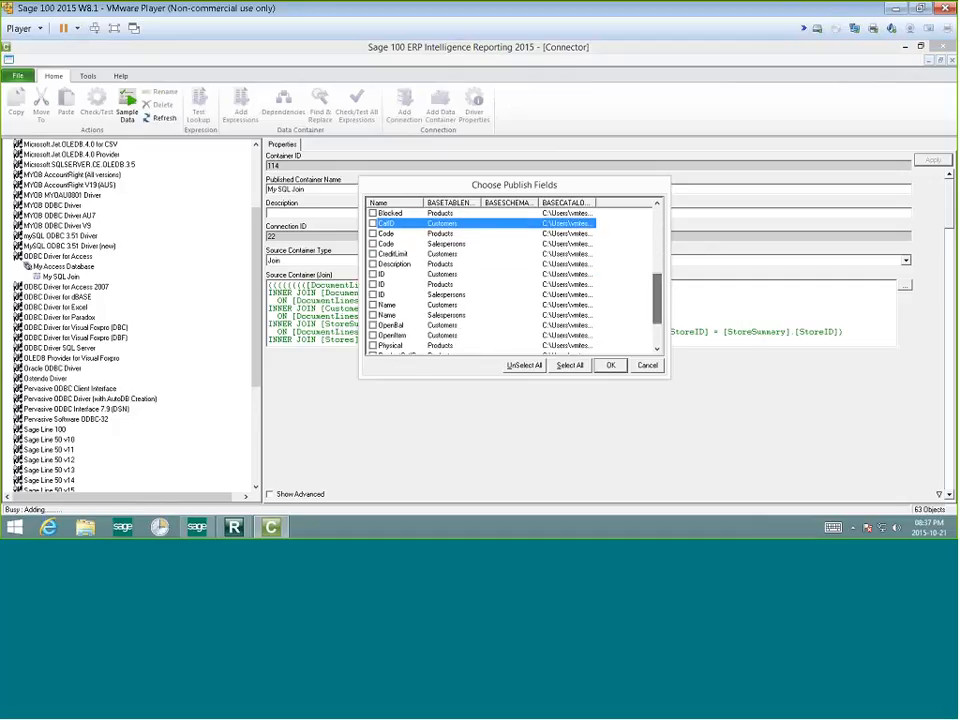
click(373, 264)
click(373, 305)
click(373, 315)
drag(658, 308, 660, 338)
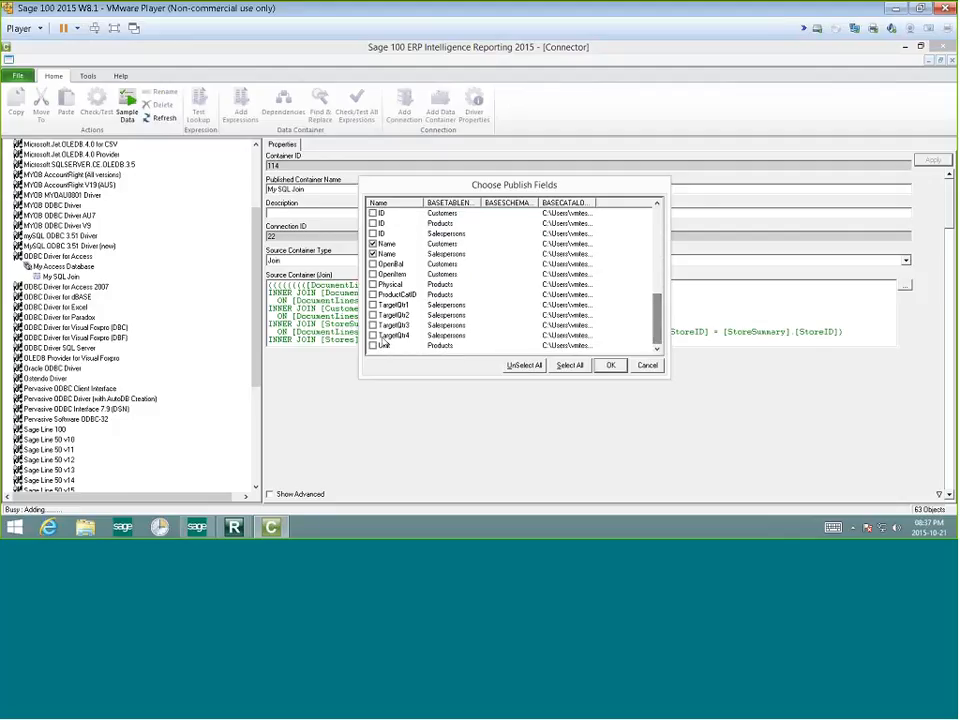
Step: Include OpenBal, TargetQtr1 to TargetQtr4 and Unit, add all chosen fields, and expand My SQL Join to show its expressions
click(374, 304)
click(373, 315)
click(373, 325)
click(373, 335)
click(372, 346)
drag(655, 325, 653, 291)
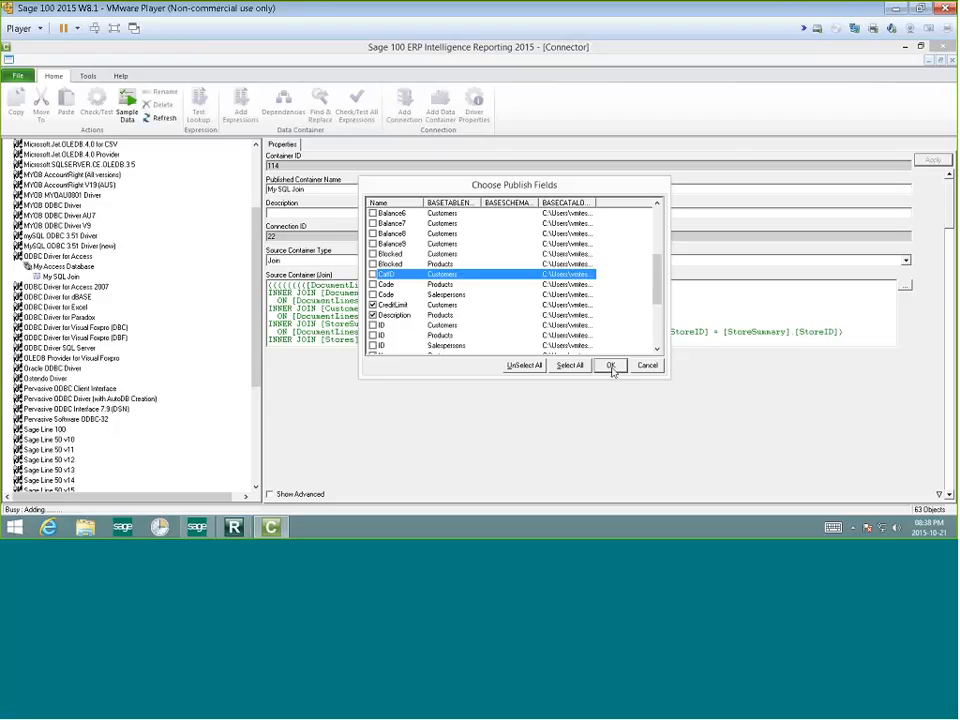
scroll(655, 305, down, 1)
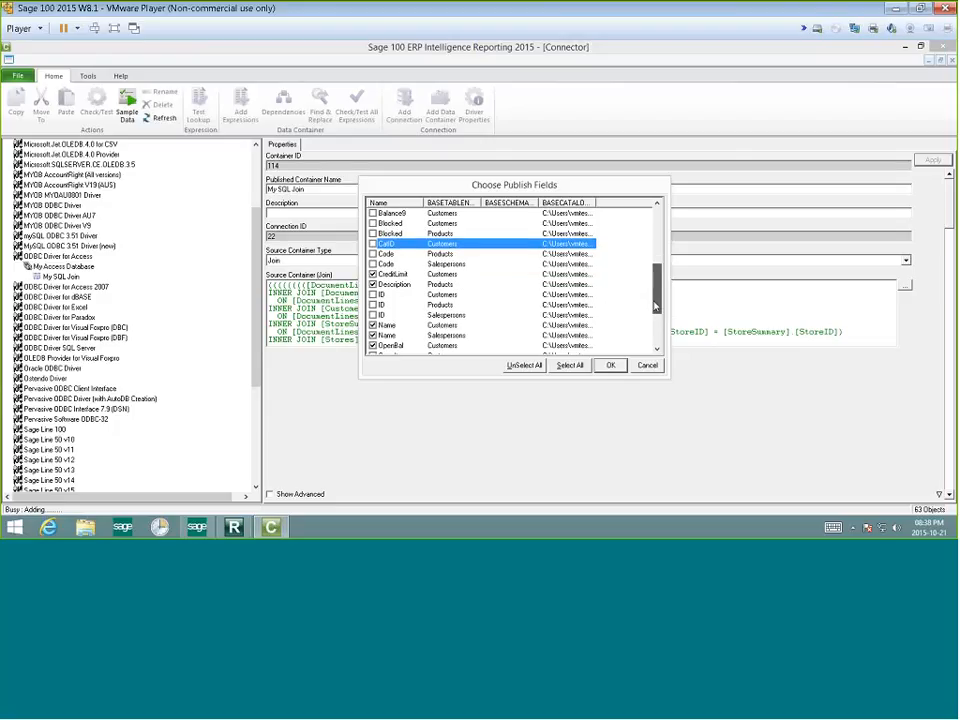
drag(655, 305, 655, 260)
click(611, 366)
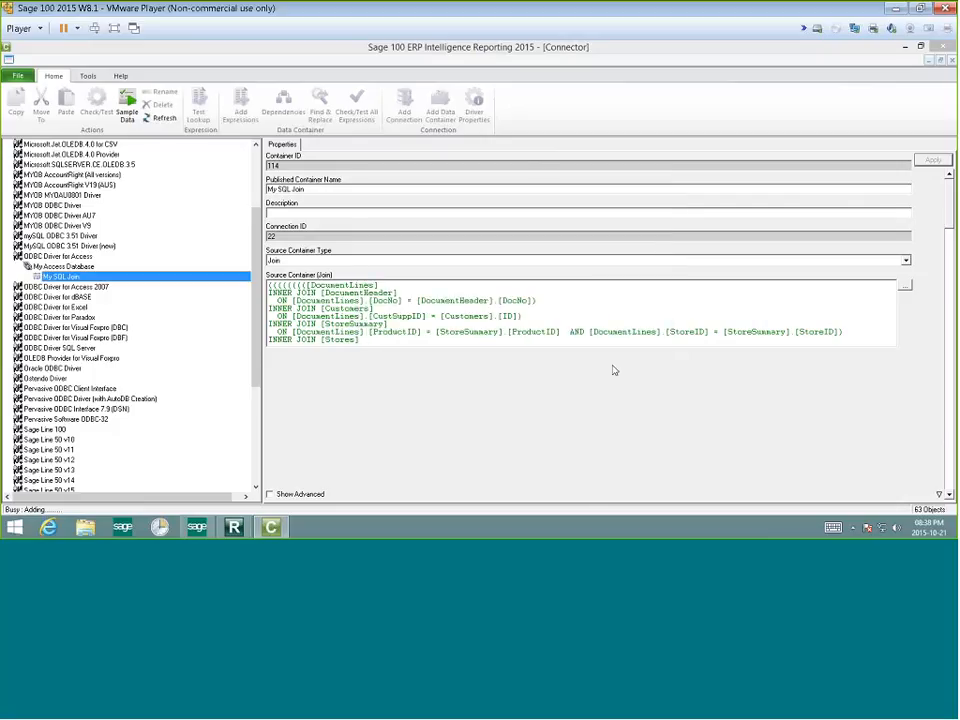
double_click(62, 278)
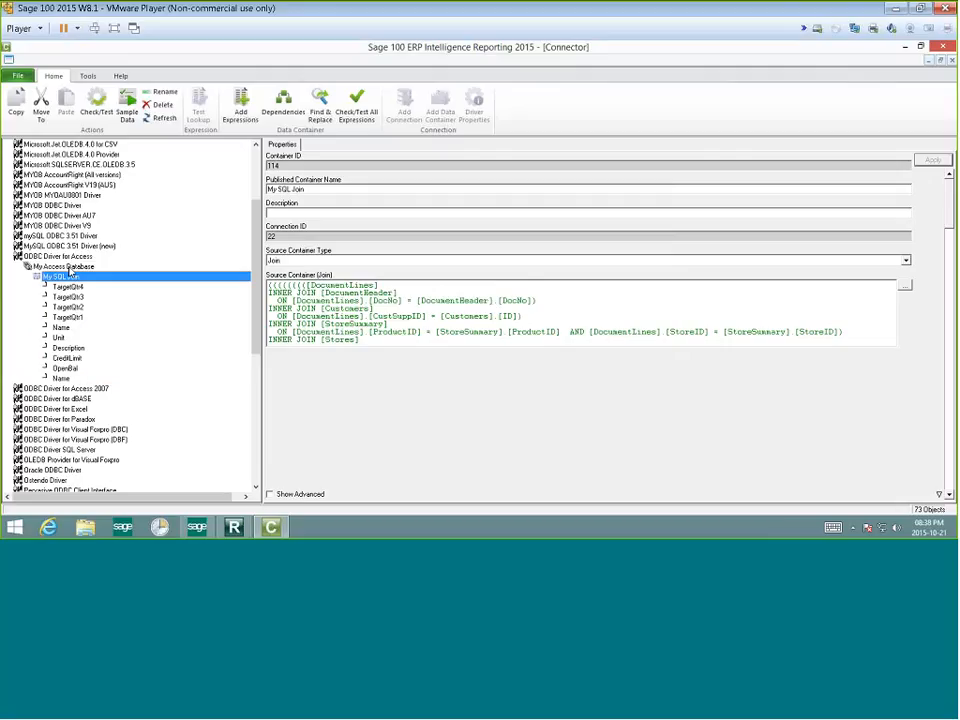
Step: Switch to Report Manager and add a folder named New container reports under Home
click(235, 530)
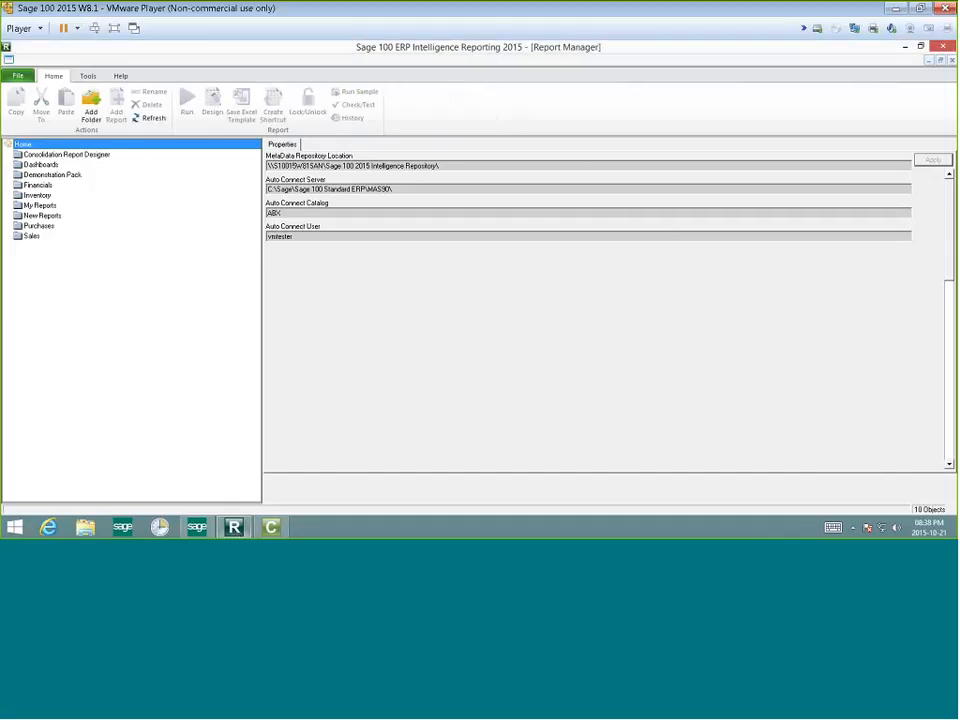
right_click(22, 145)
click(48, 166)
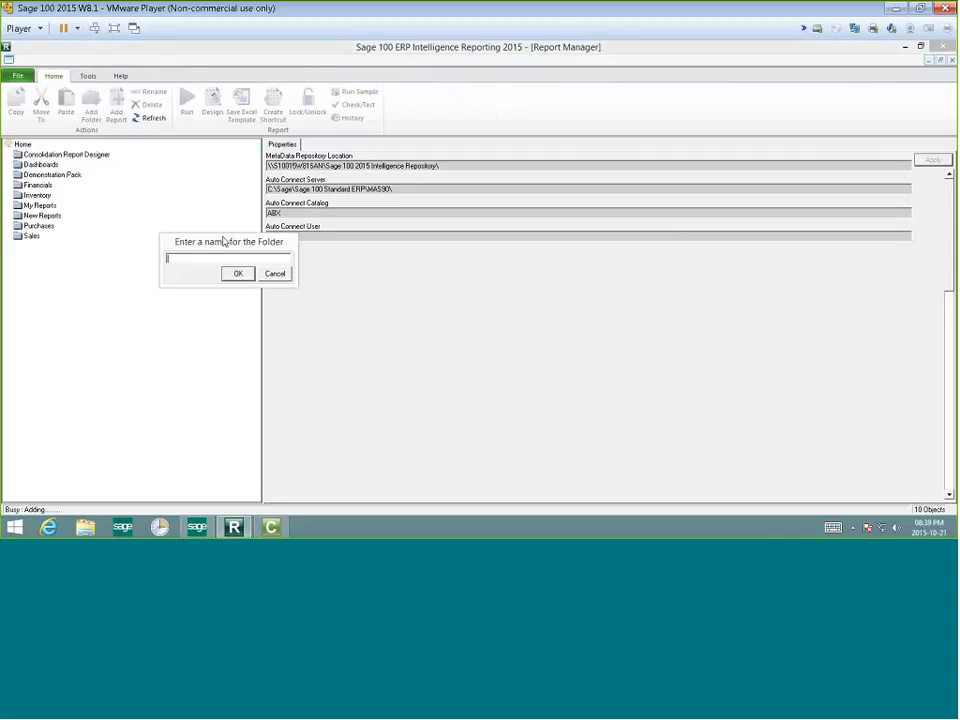
text(New container reports)
click(240, 273)
Step: Add a standard report named Sales report to the New container reports folder
click(52, 155)
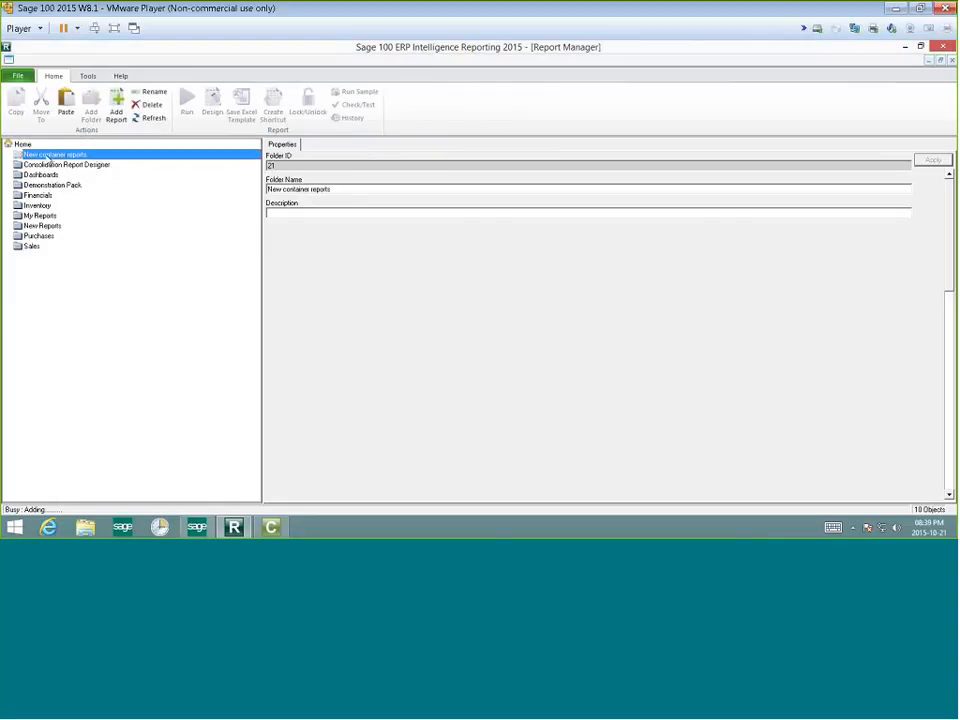
right_click(50, 157)
click(78, 200)
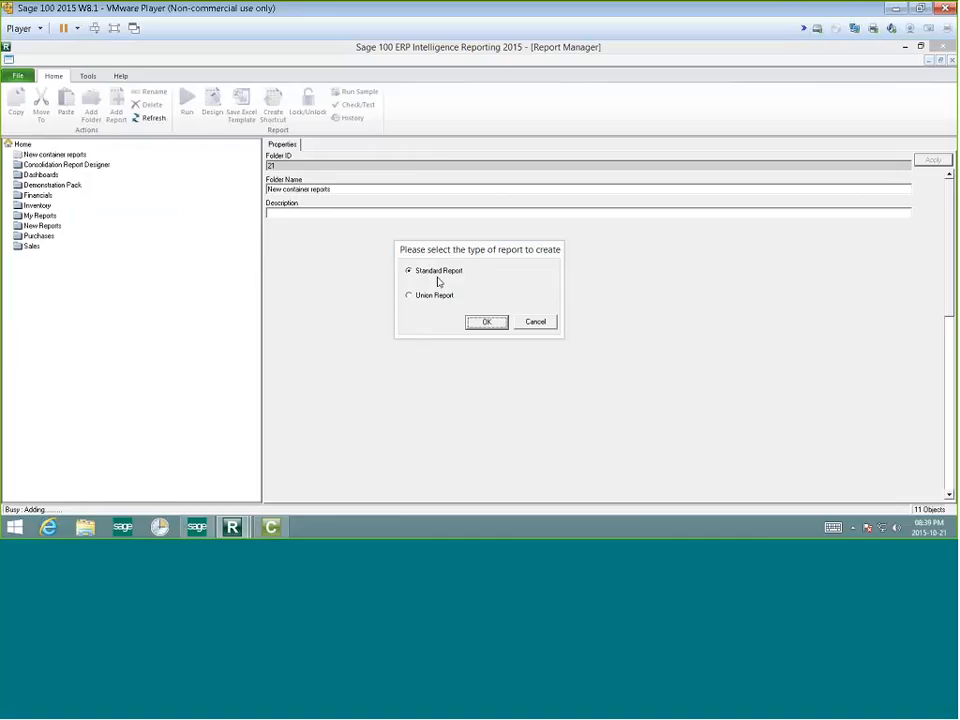
click(489, 323)
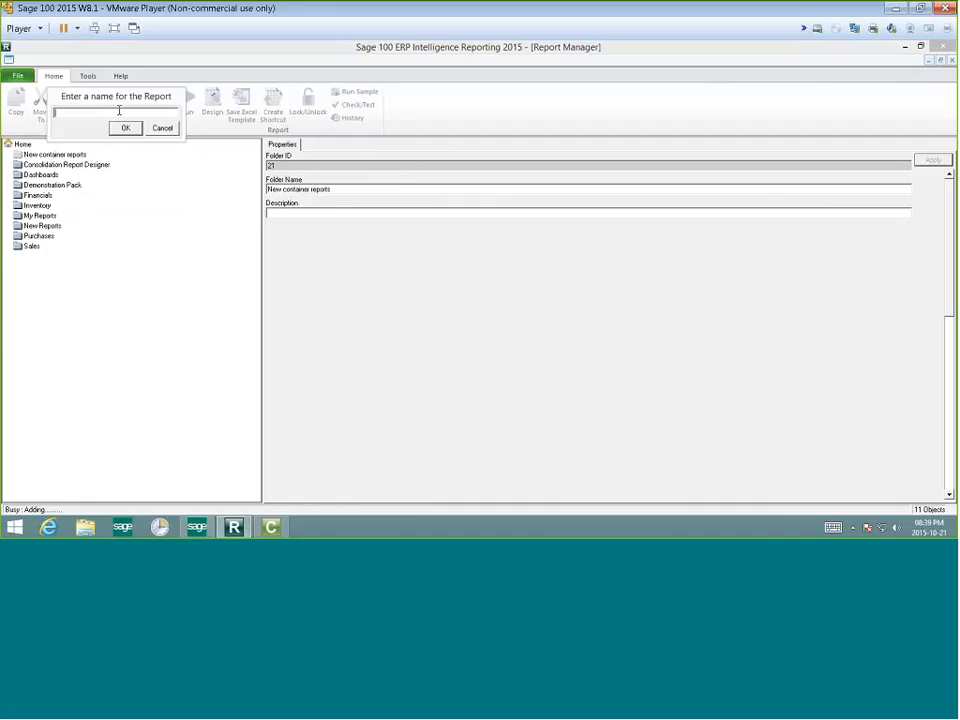
text(Sales report)
click(131, 131)
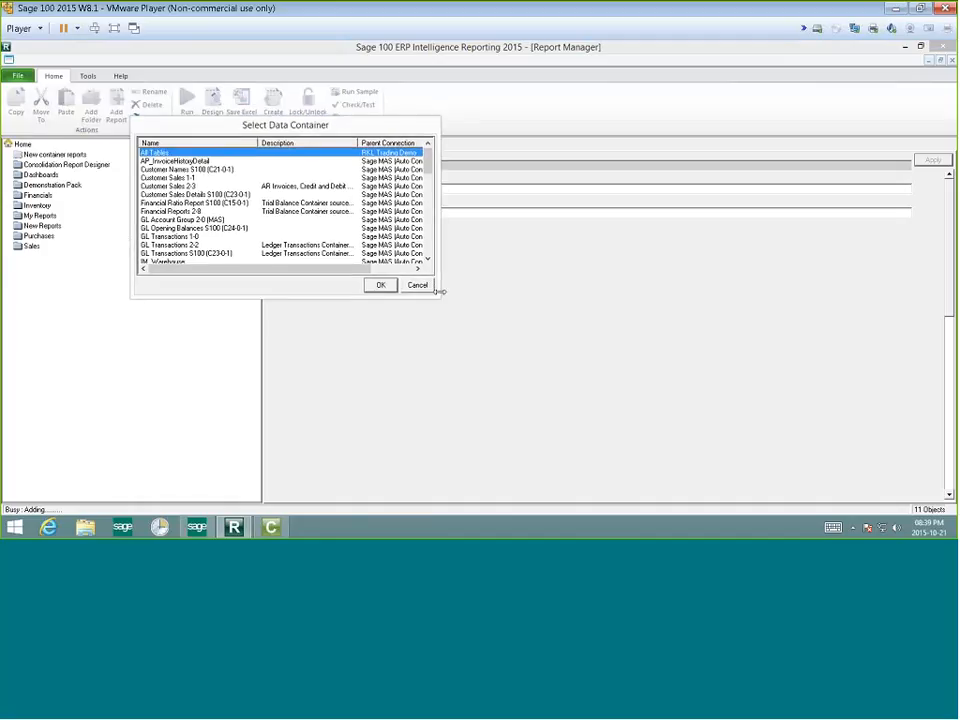
Step: Use the My SQL Join data container for the Sales report and include all of its fields as columns
drag(440, 291, 572, 436)
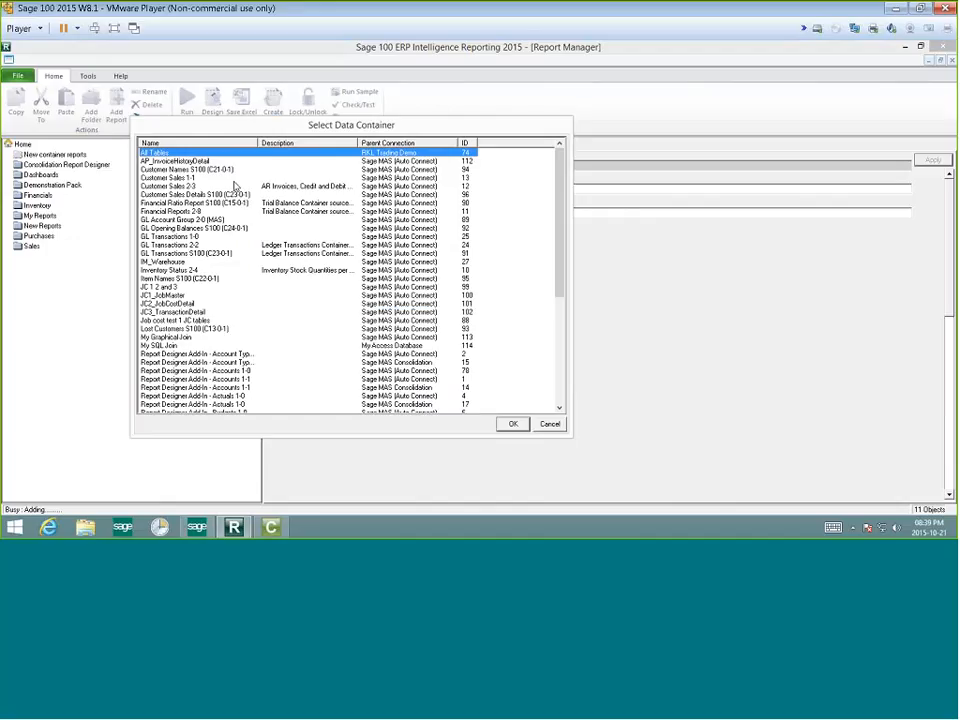
click(170, 345)
click(513, 425)
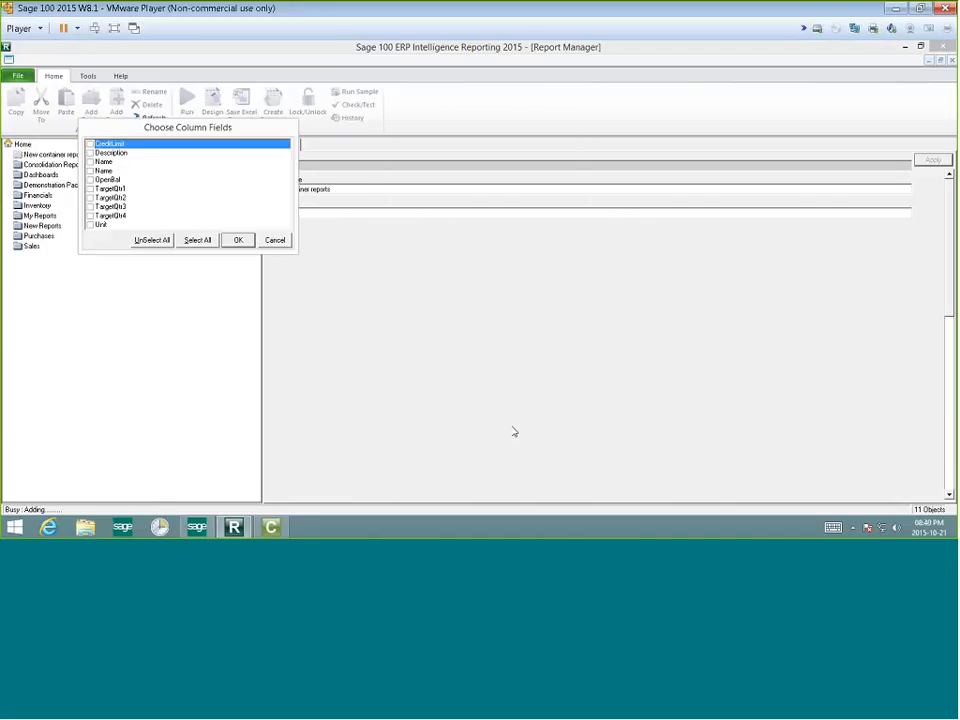
drag(296, 251, 327, 305)
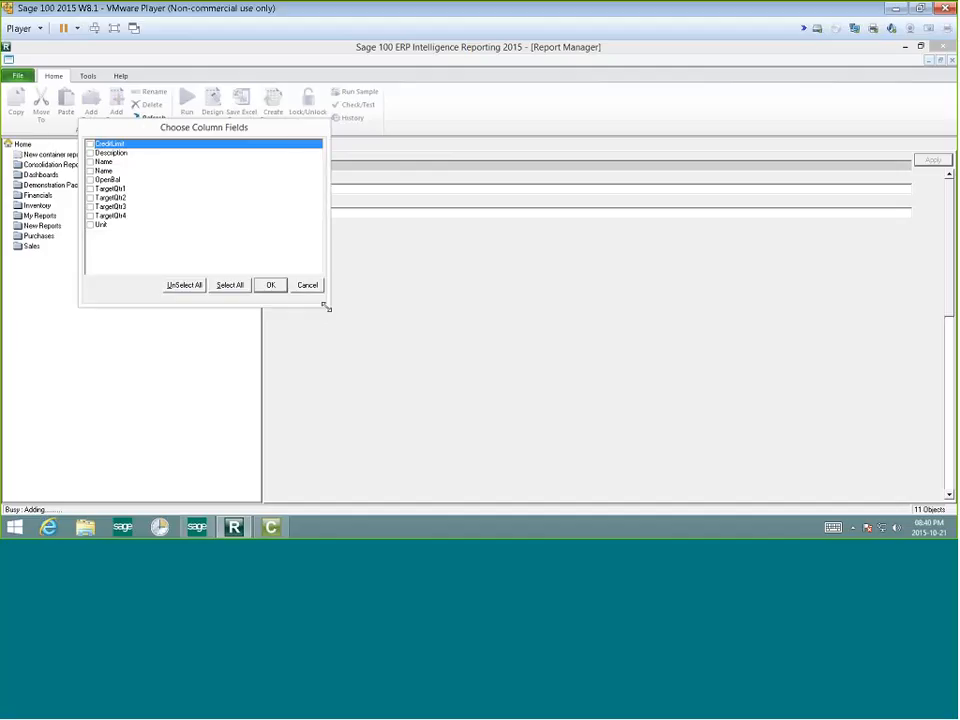
click(230, 285)
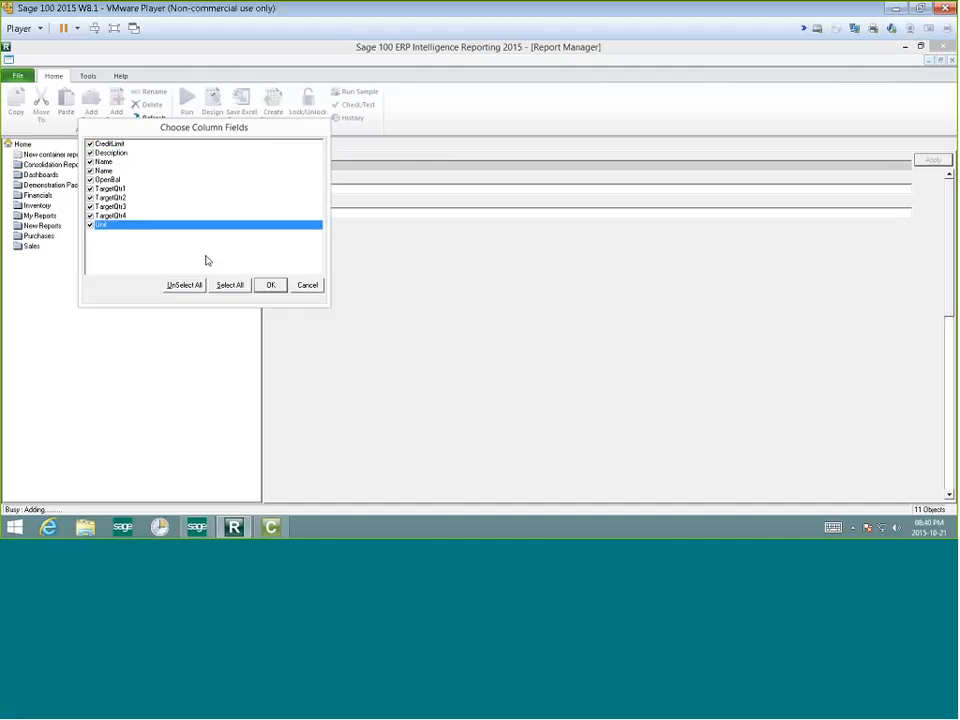
click(270, 285)
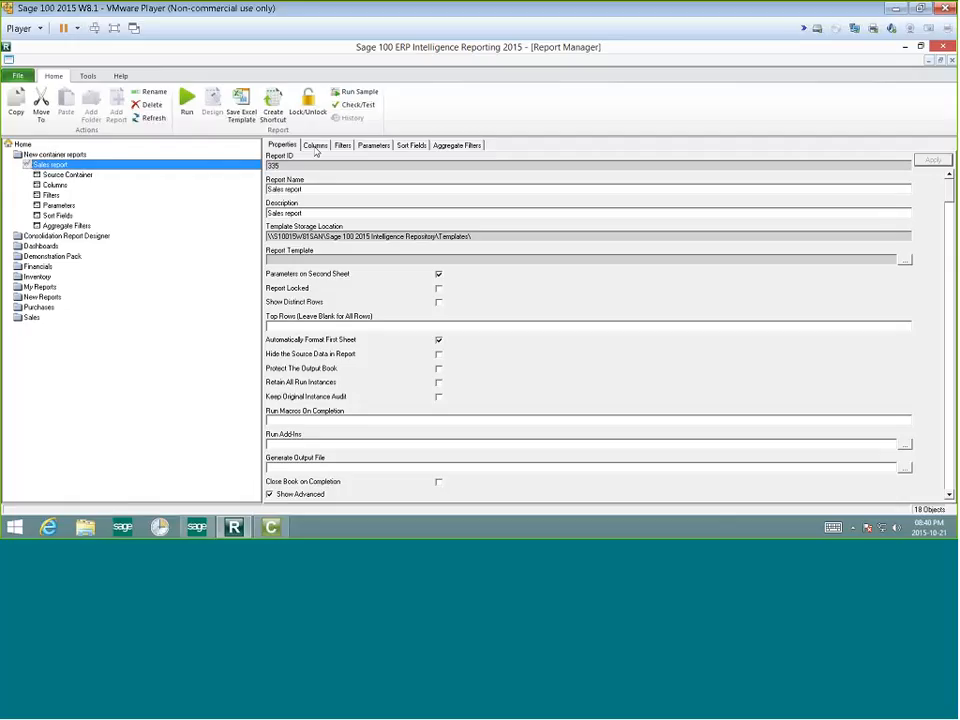
Step: Review the Sales report's columns, the CreditLimit column's properties, and the report's filters and parameters
click(315, 146)
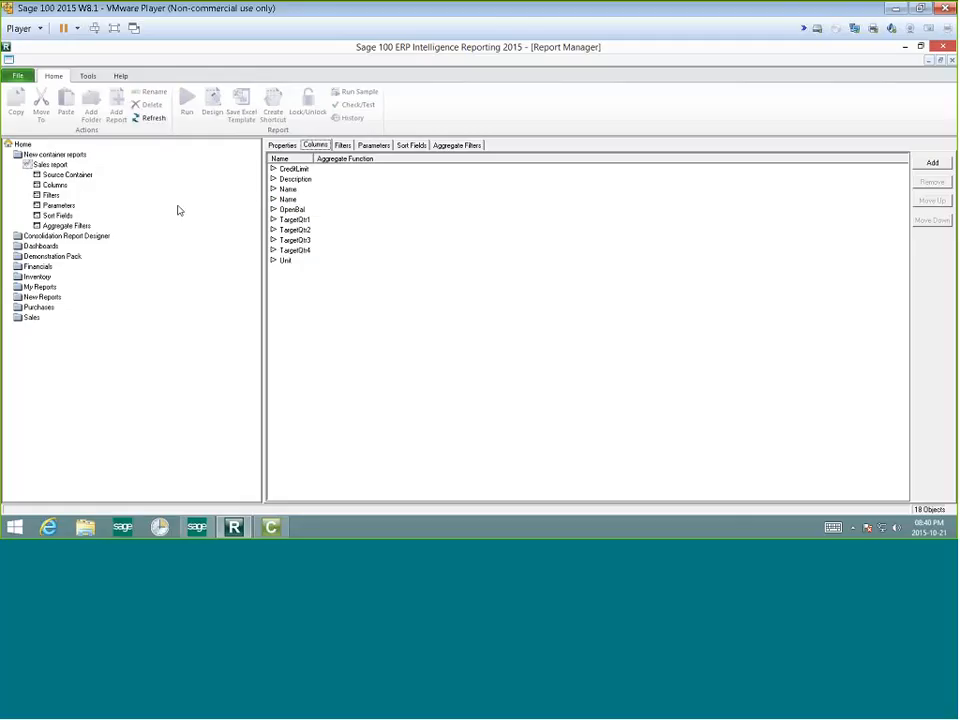
click(55, 185)
double_click(57, 186)
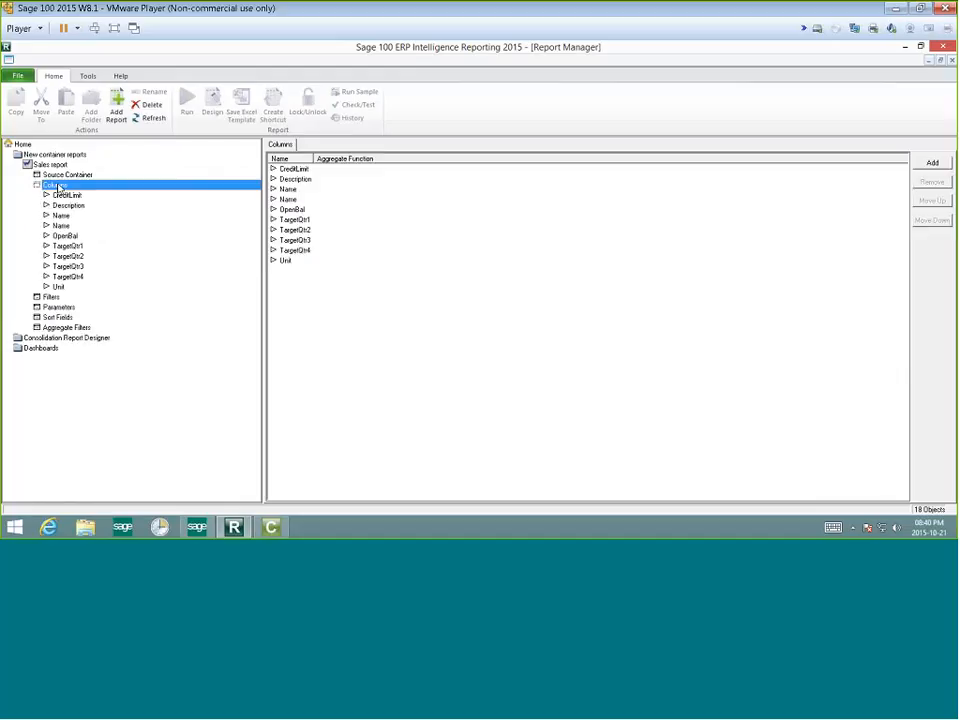
click(63, 196)
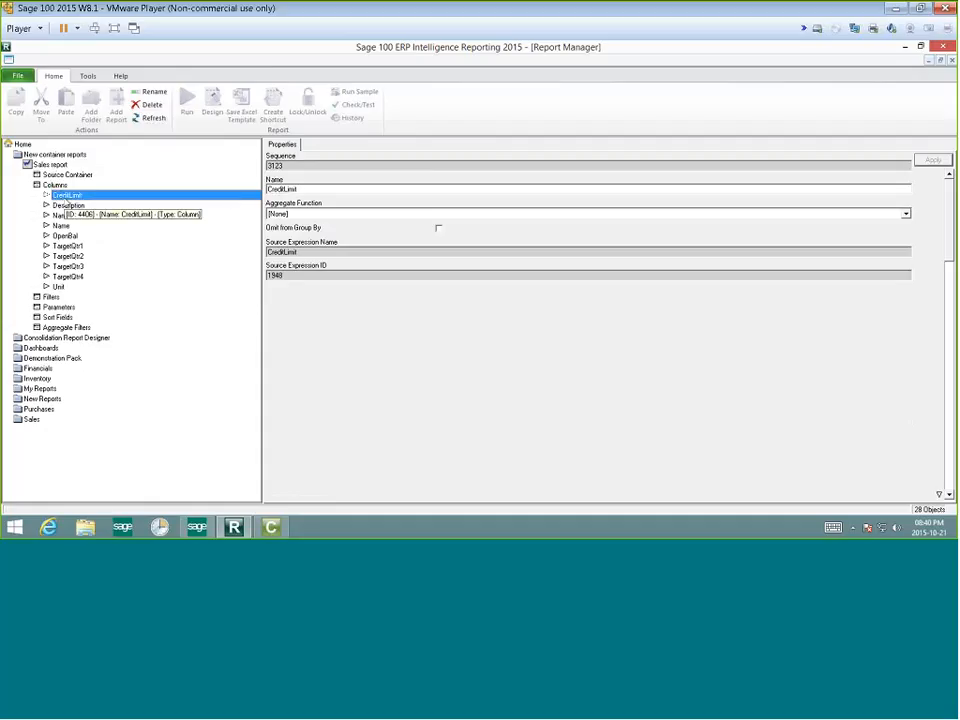
click(50, 164)
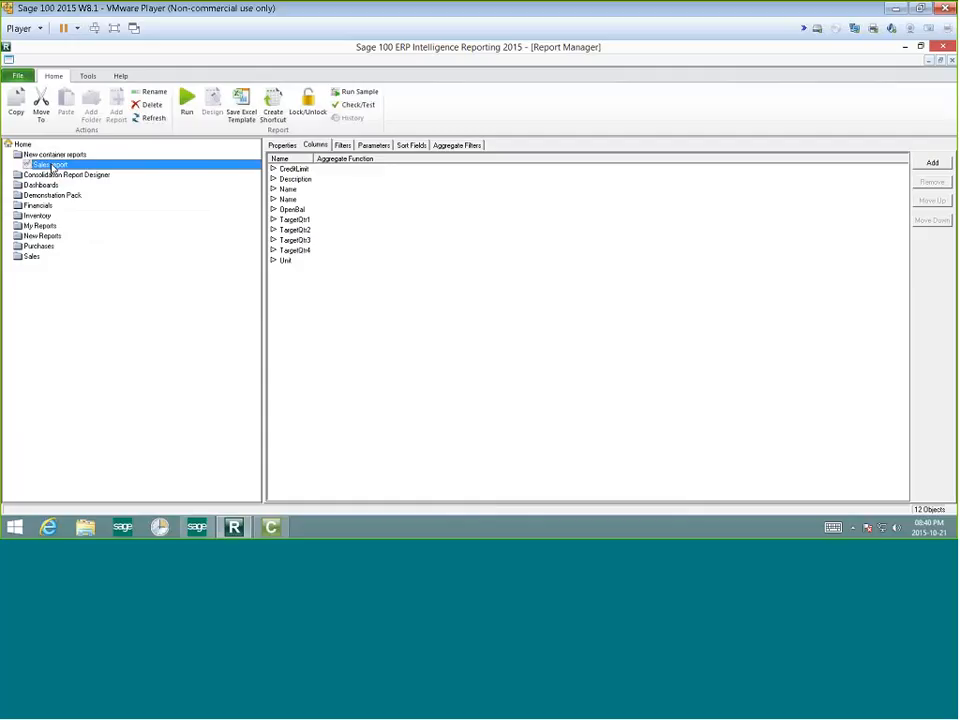
click(353, 146)
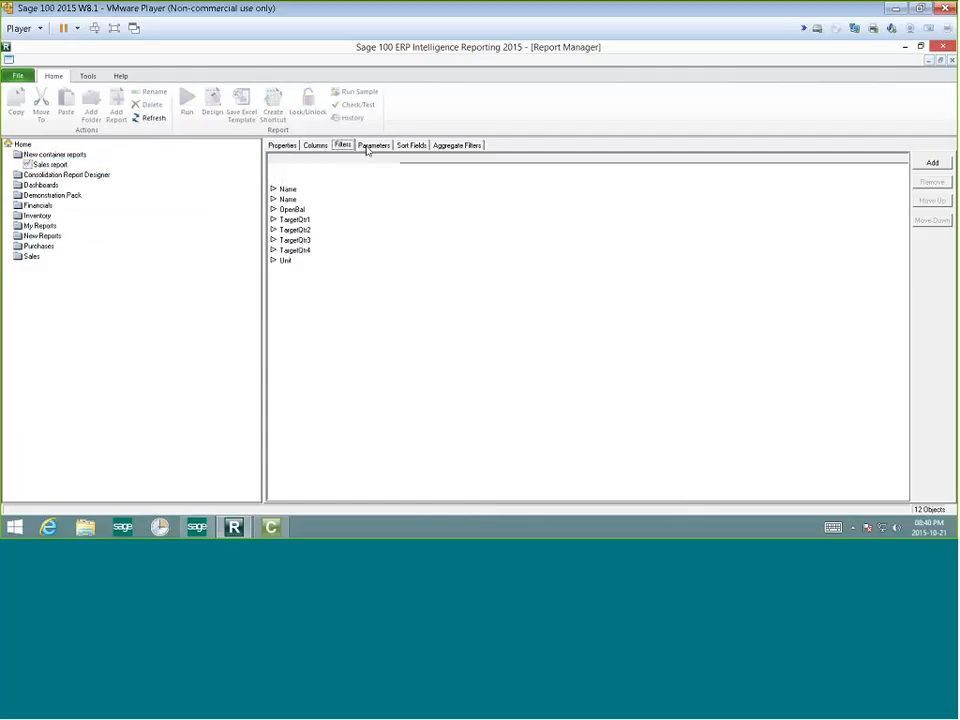
click(370, 146)
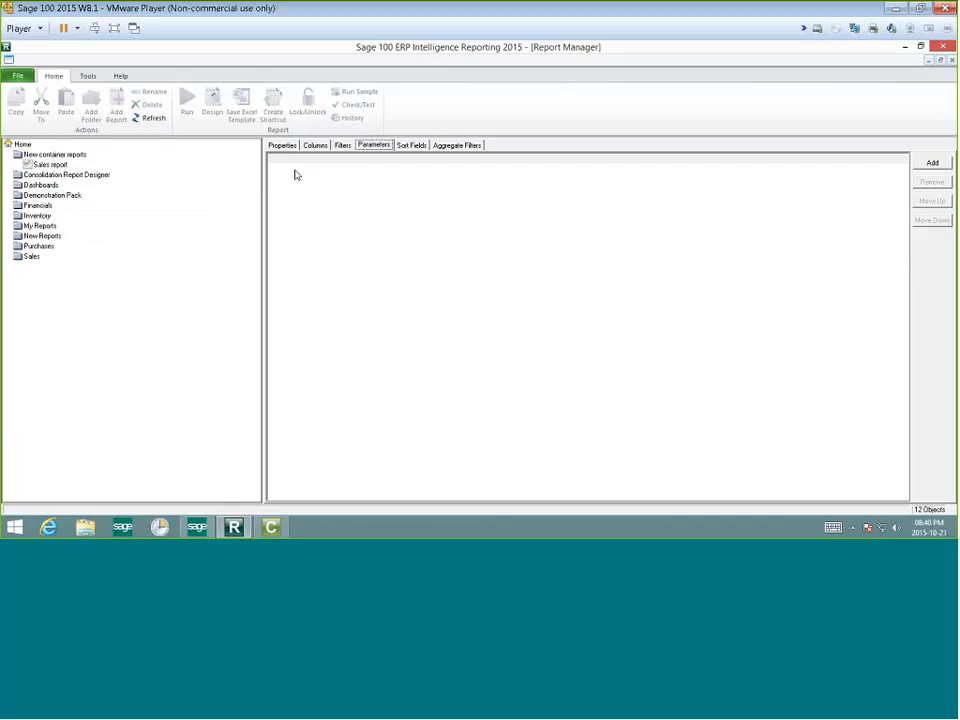
Step: Run the Sales report to Excel and view the report information on Sheet2
click(155, 119)
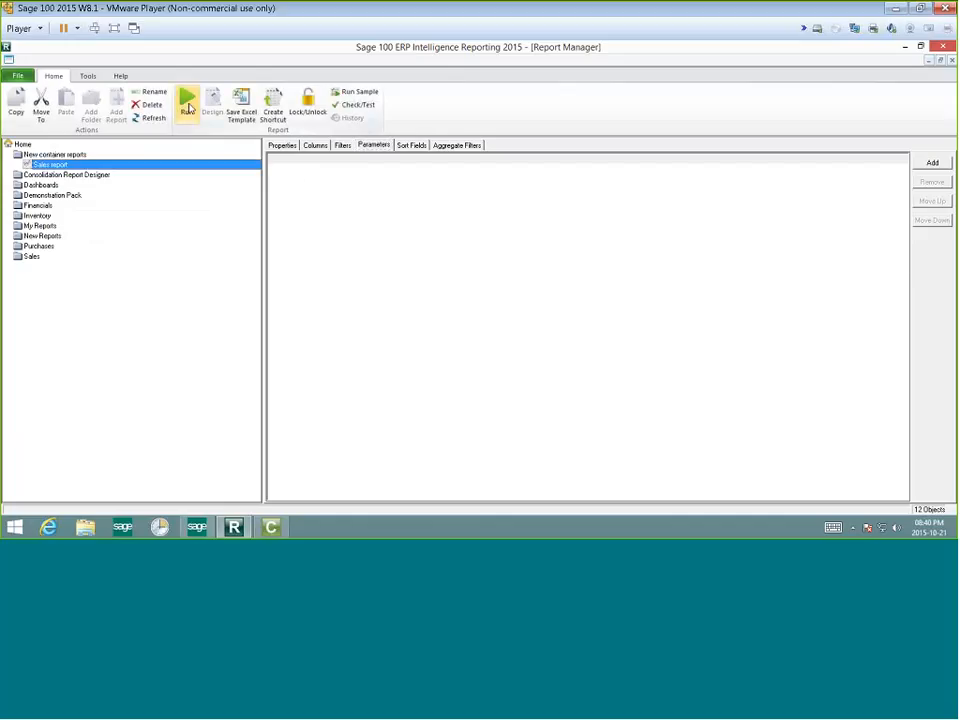
click(188, 104)
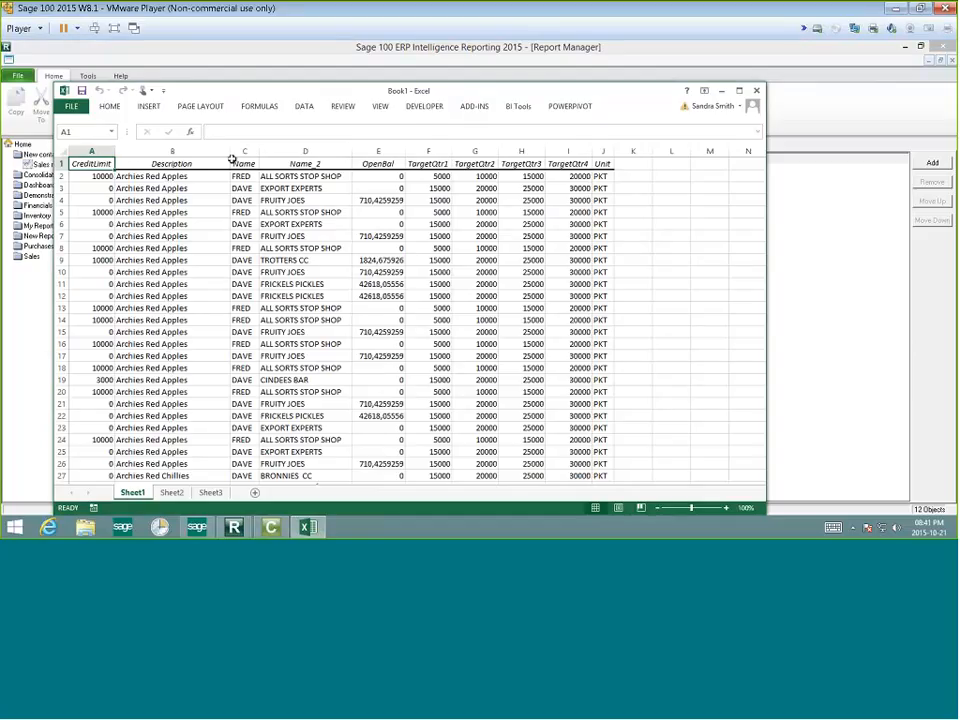
drag(238, 91, 323, 63)
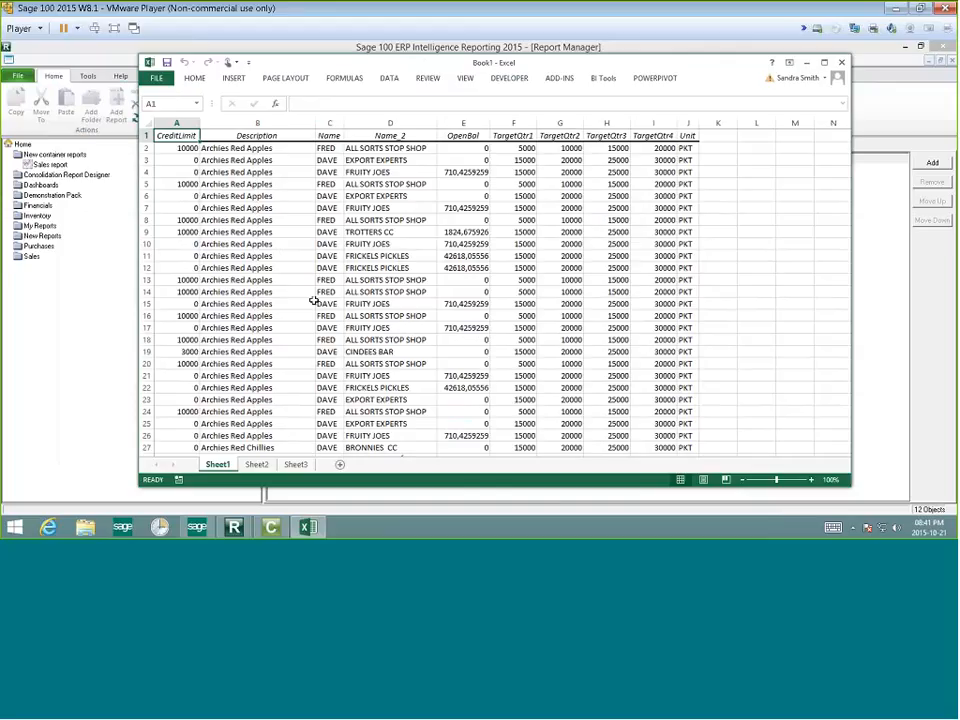
click(258, 465)
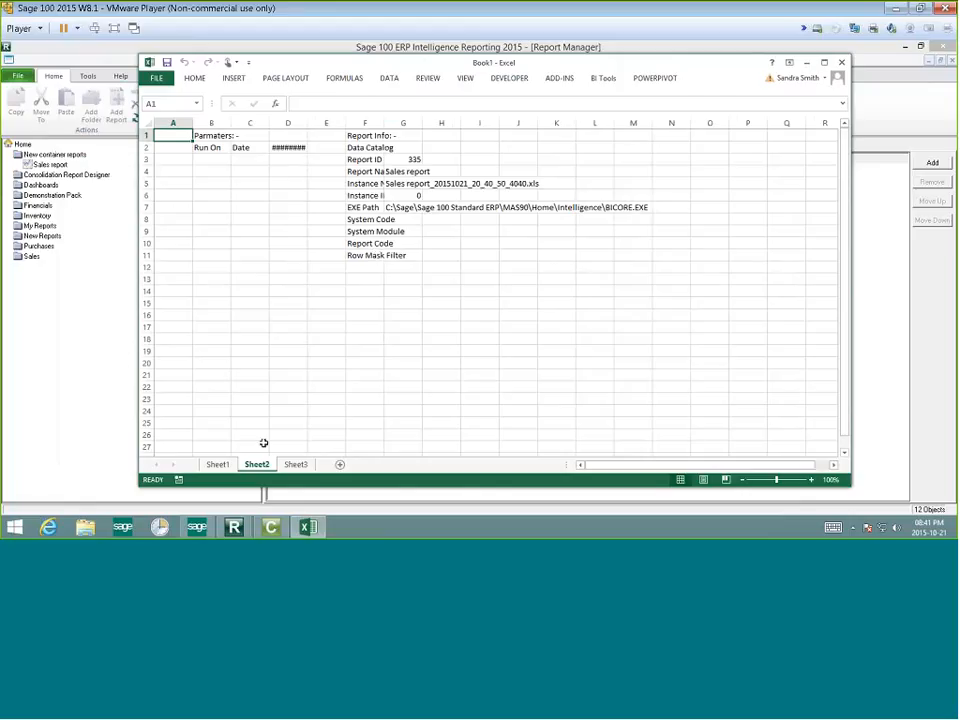
Step: Insert a PivotTable at cell A1 of Sheet3 using the RawData range from Sheet1 as its source
click(298, 466)
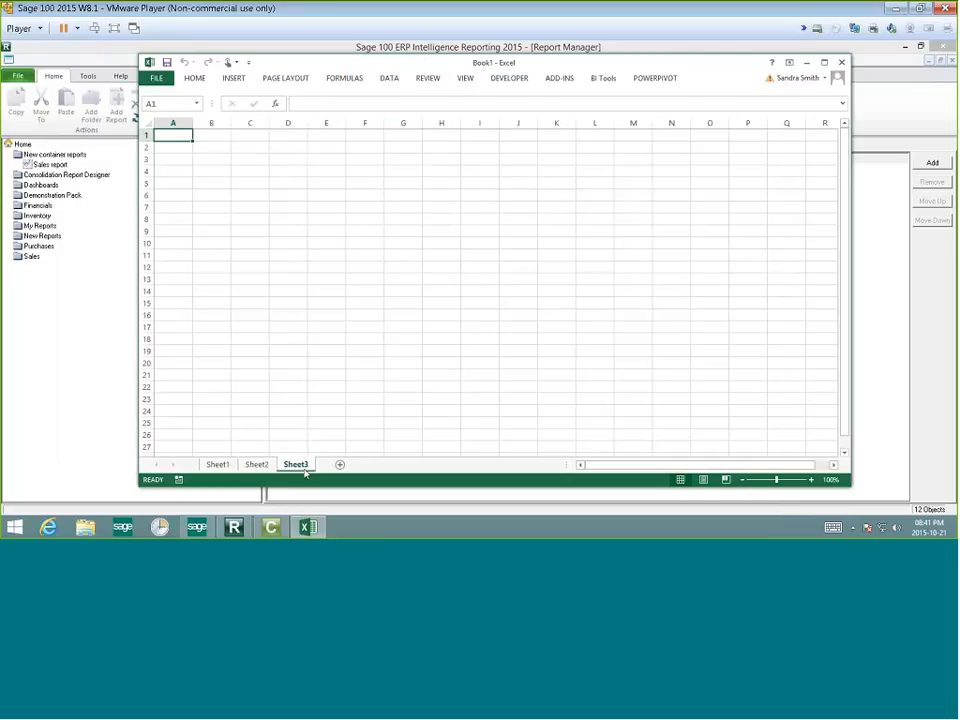
click(234, 80)
click(165, 104)
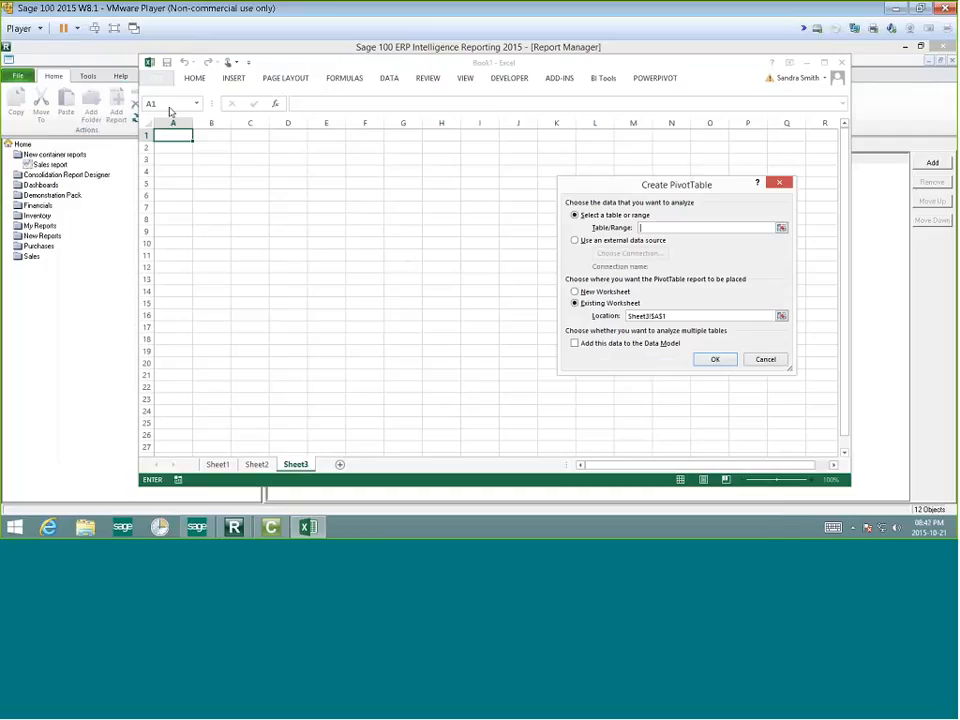
click(215, 466)
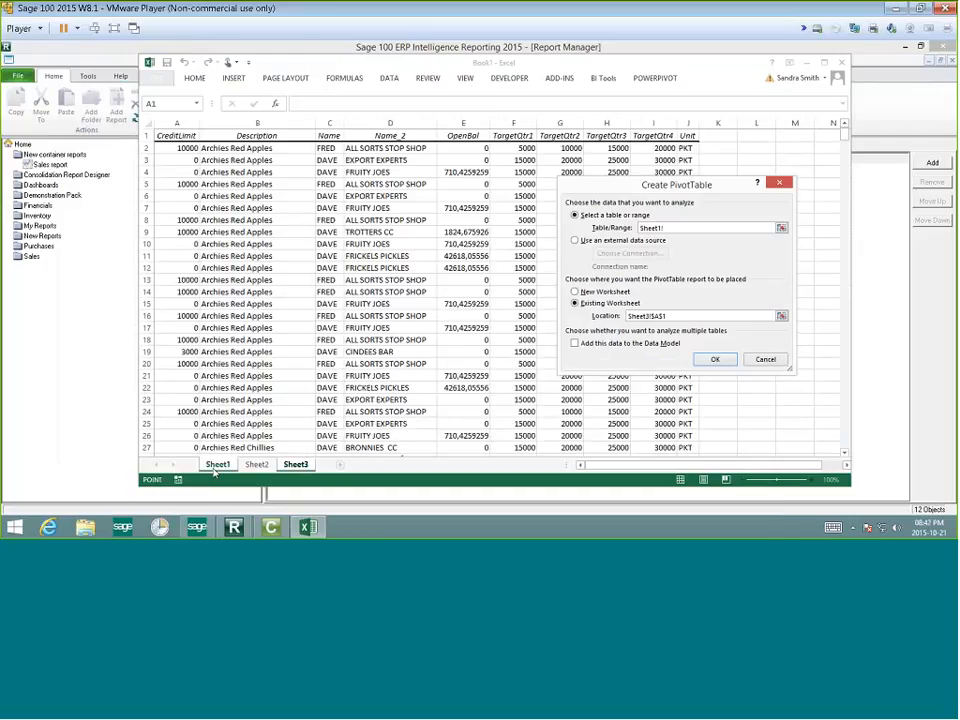
text(RawData)
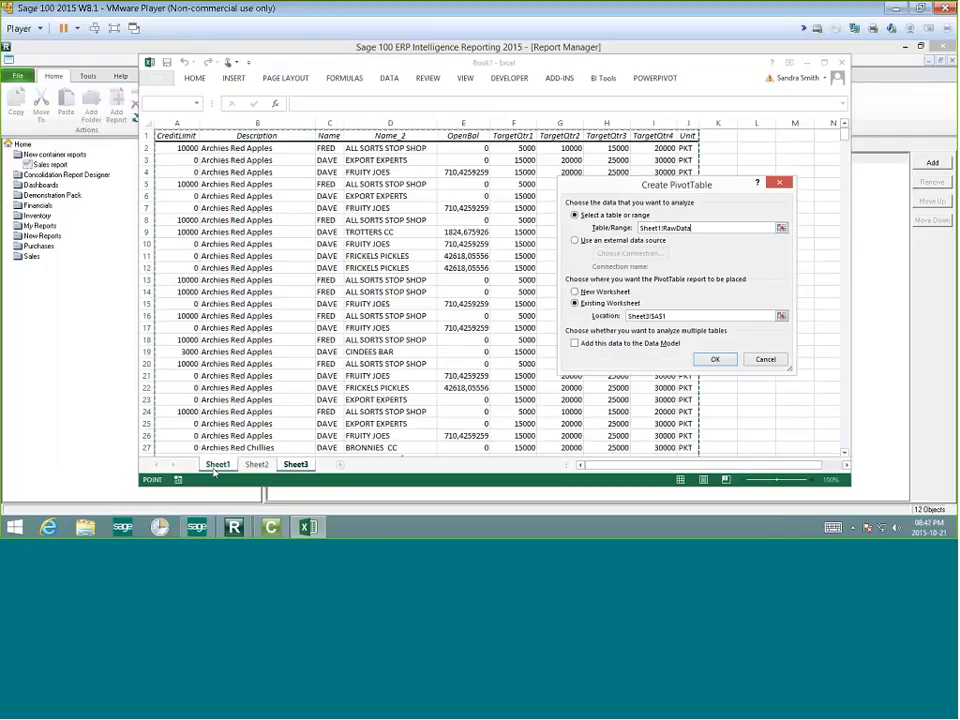
click(715, 359)
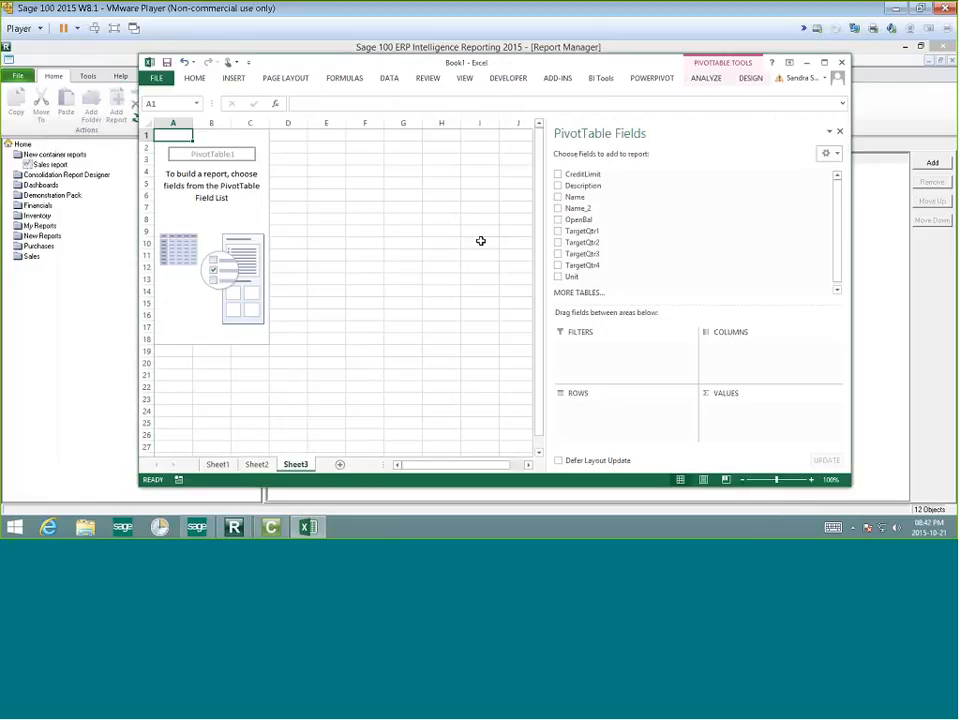
Step: Build the PivotTable with Name_2 as the row field and the sum of OpenBal as the values
click(558, 197)
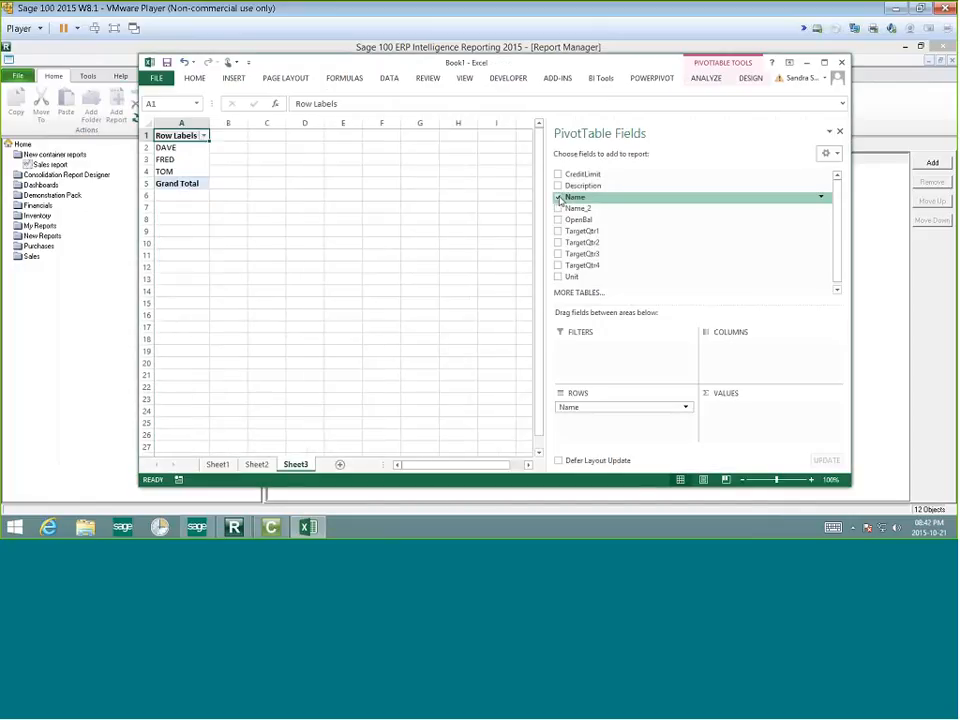
click(558, 197)
click(559, 208)
click(559, 220)
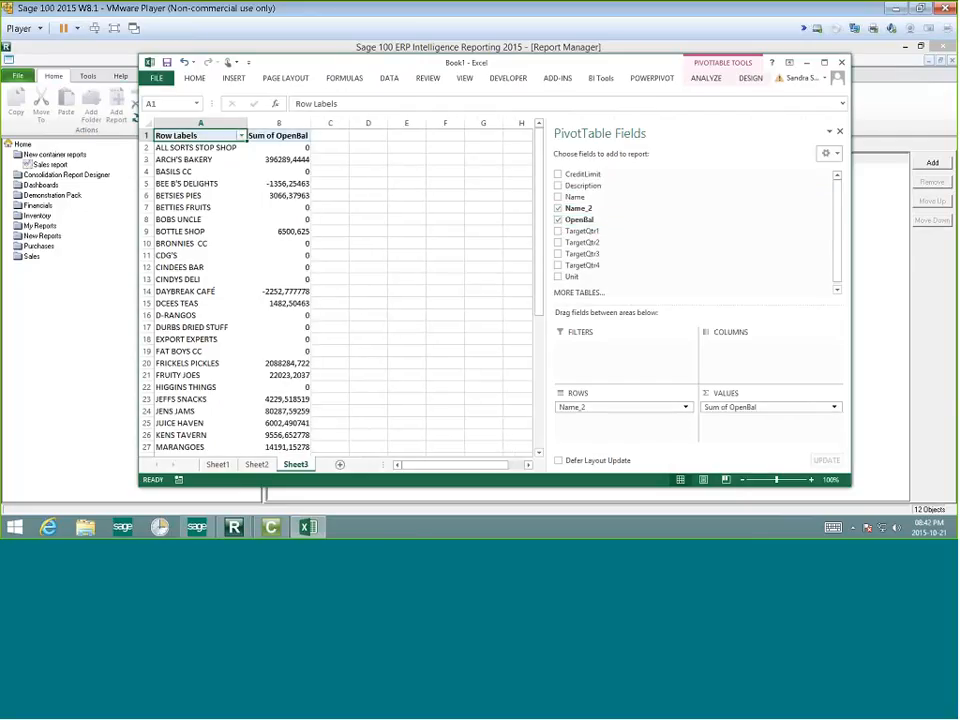
Step: Format the Sum of OpenBal value field as Currency with two decimal places and the R symbol
click(834, 408)
click(814, 394)
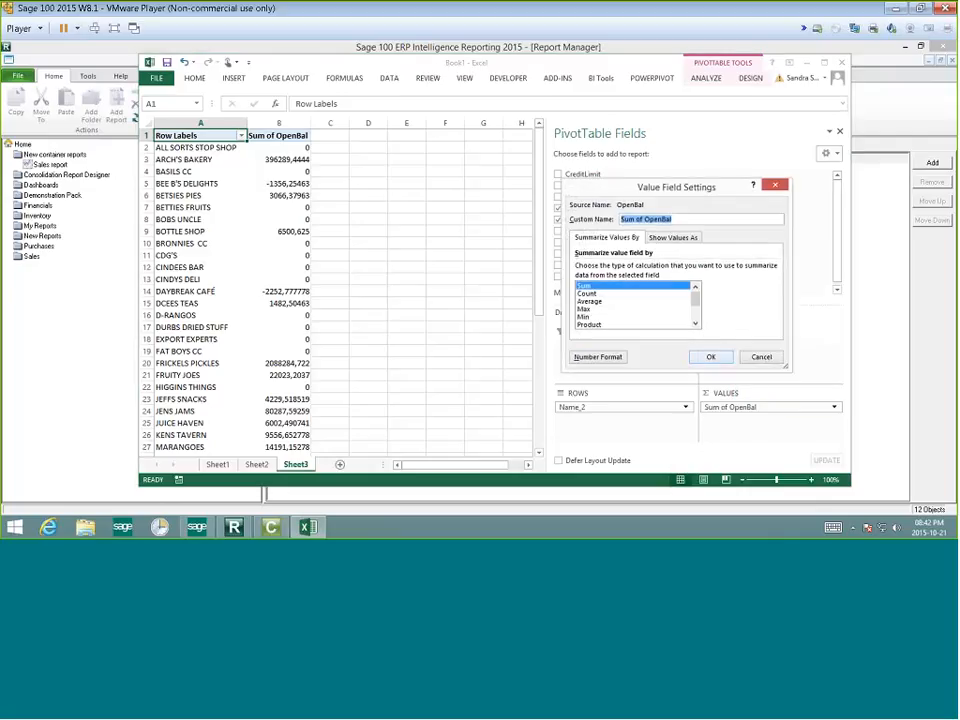
click(598, 357)
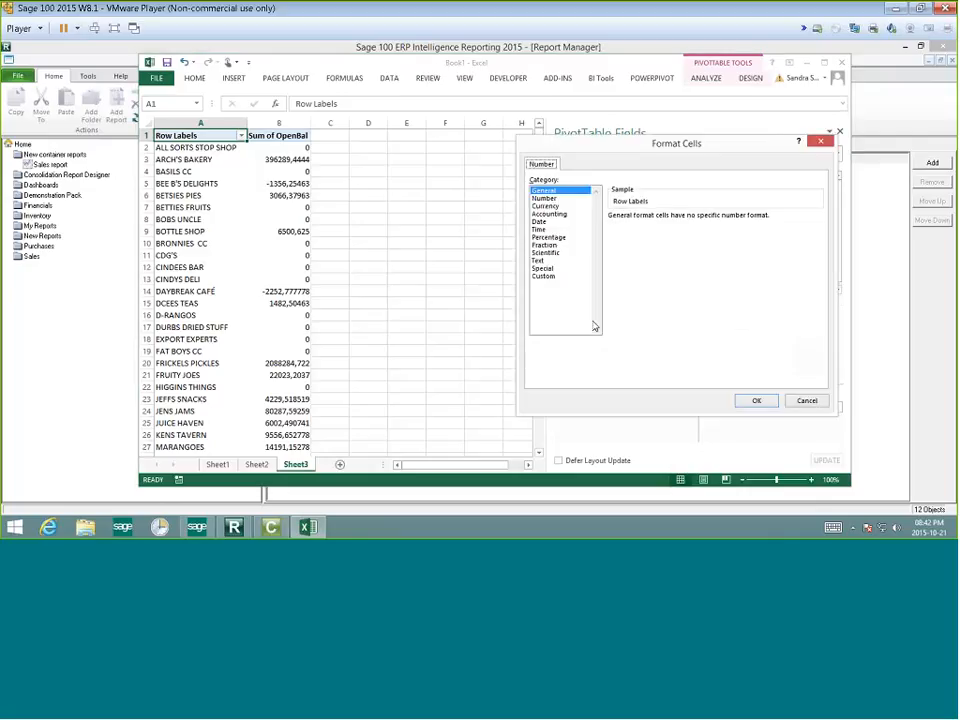
click(546, 206)
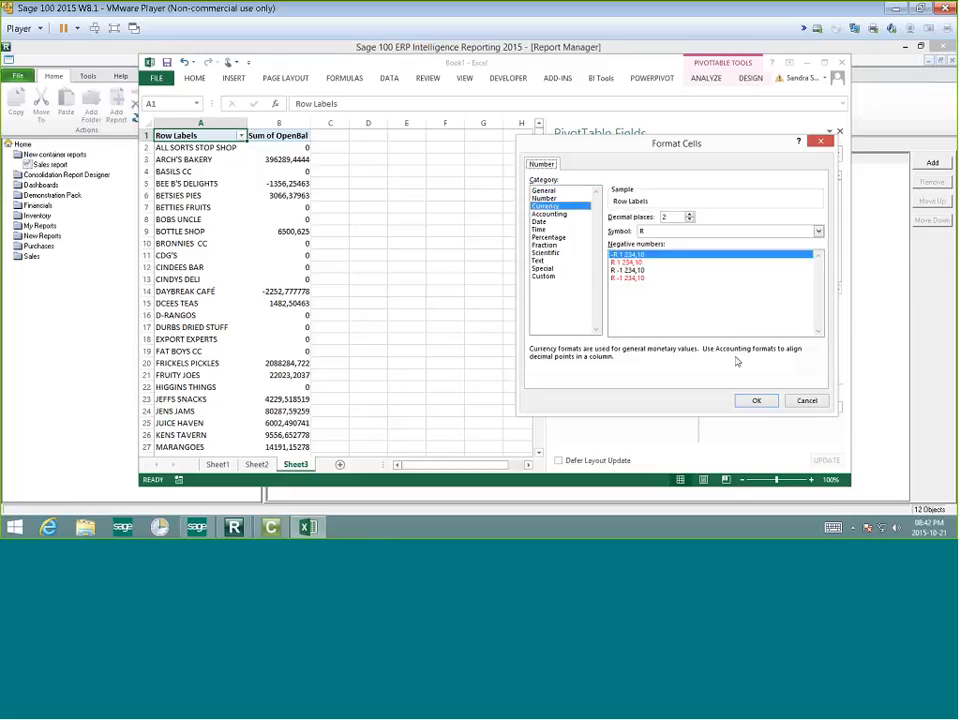
click(756, 401)
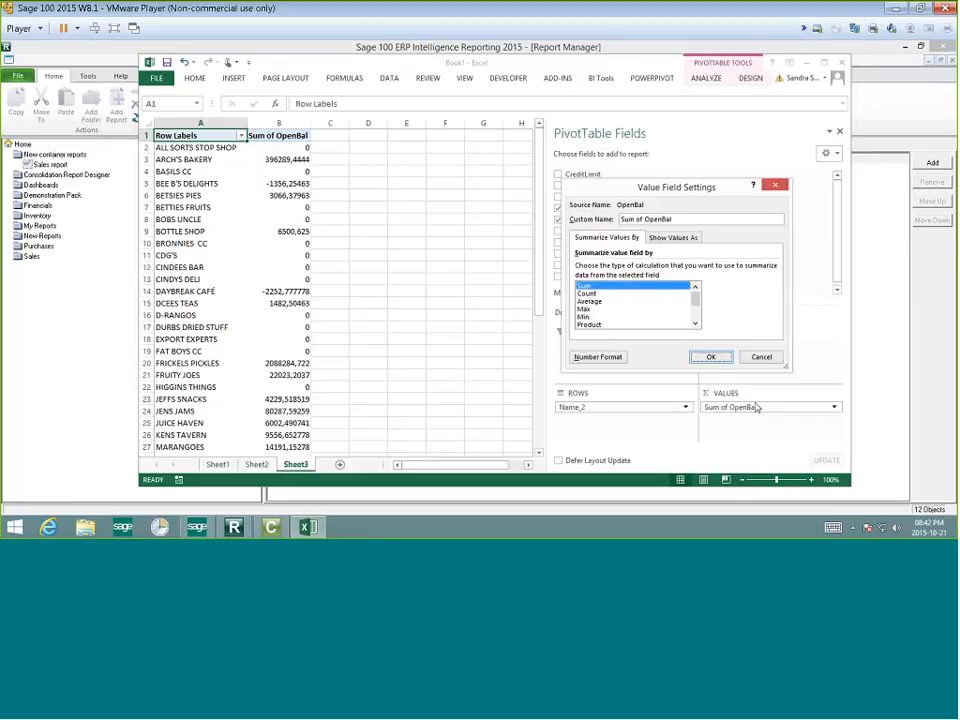
click(709, 357)
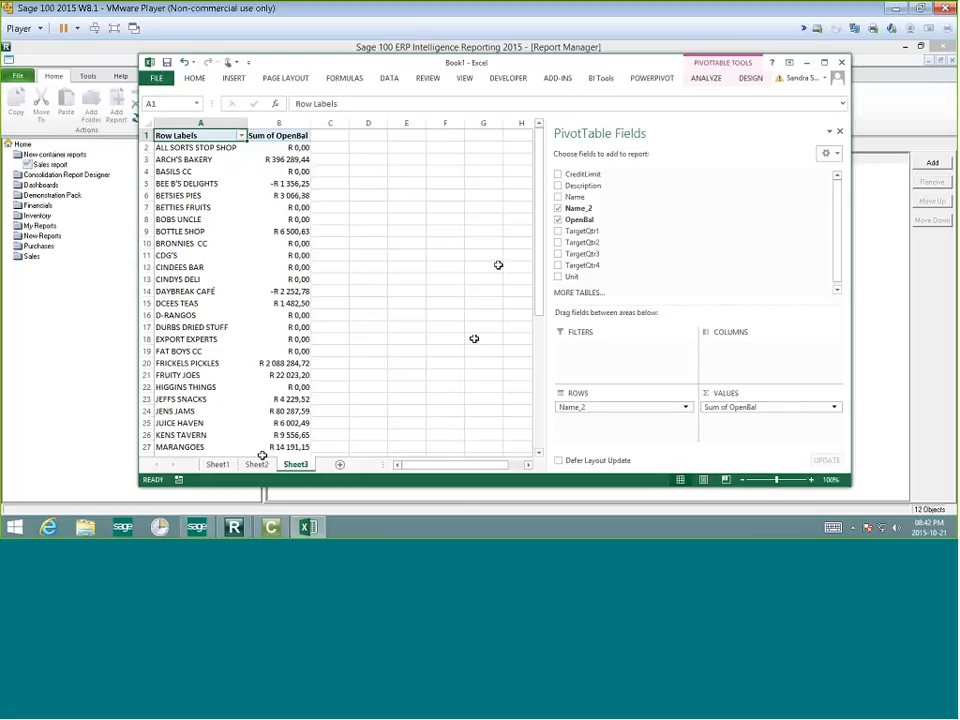
Step: View the report's raw data on Sheet1, and minimize the workbook to return to Report Manager
click(217, 464)
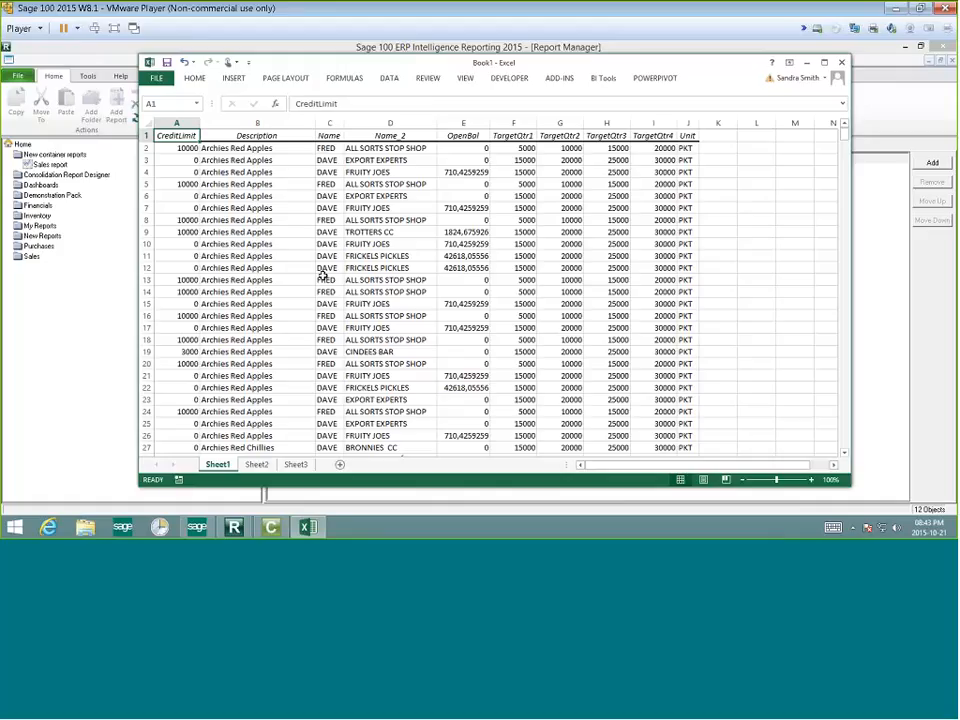
click(809, 63)
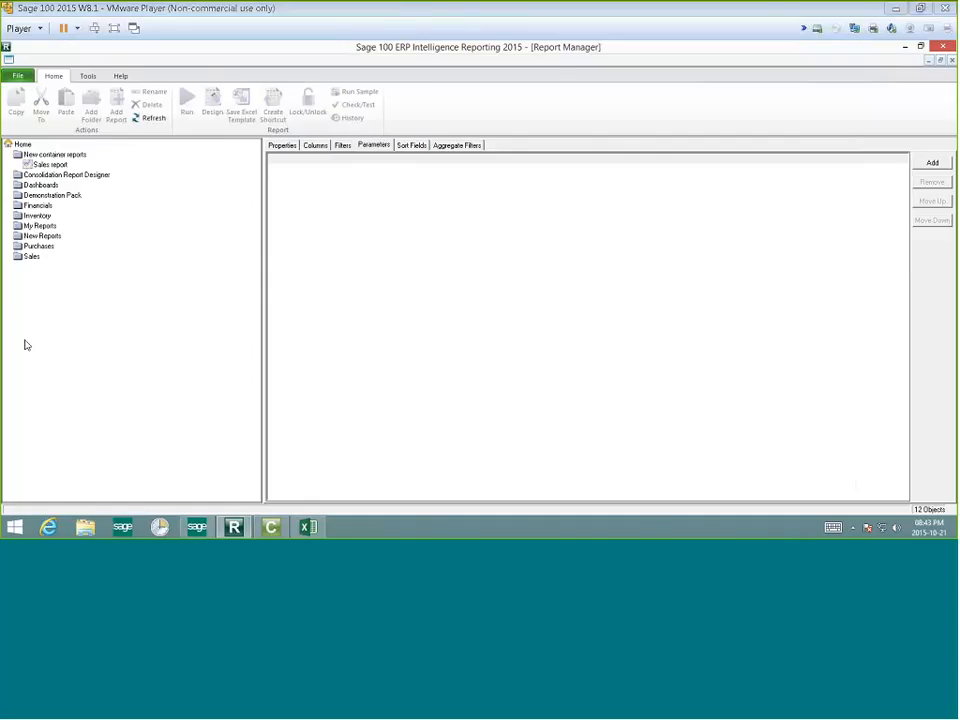
key(alt+Tab)
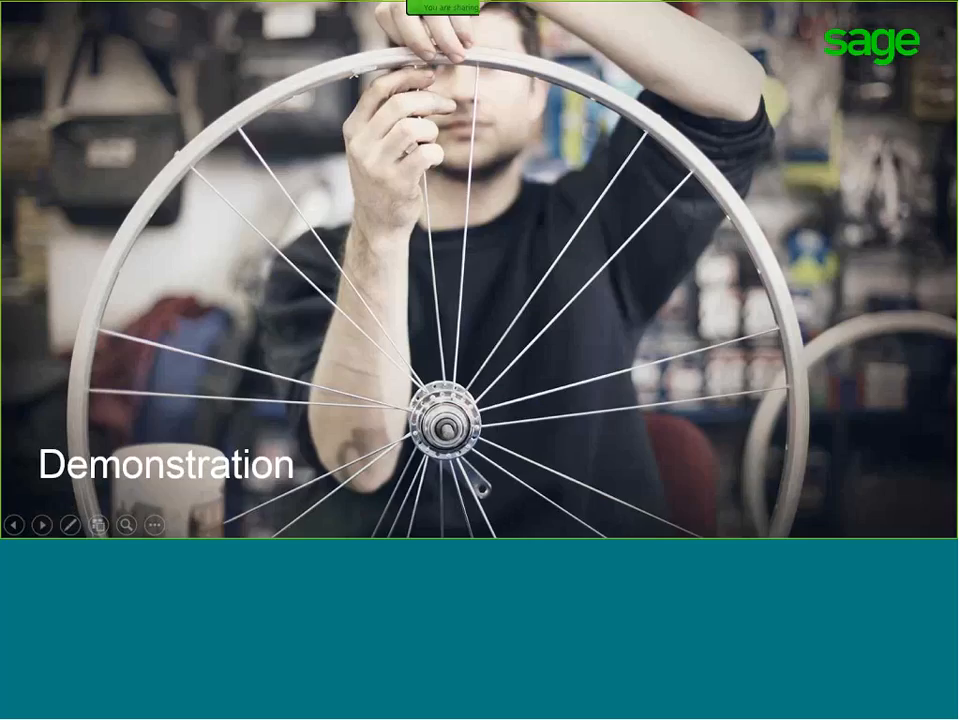
click(217, 466)
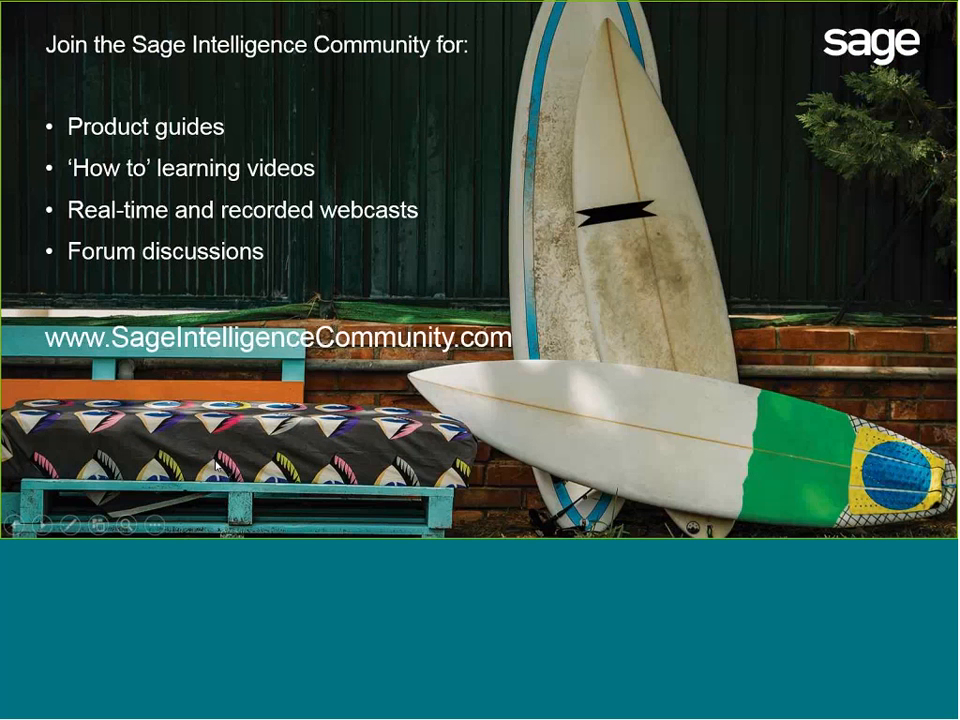